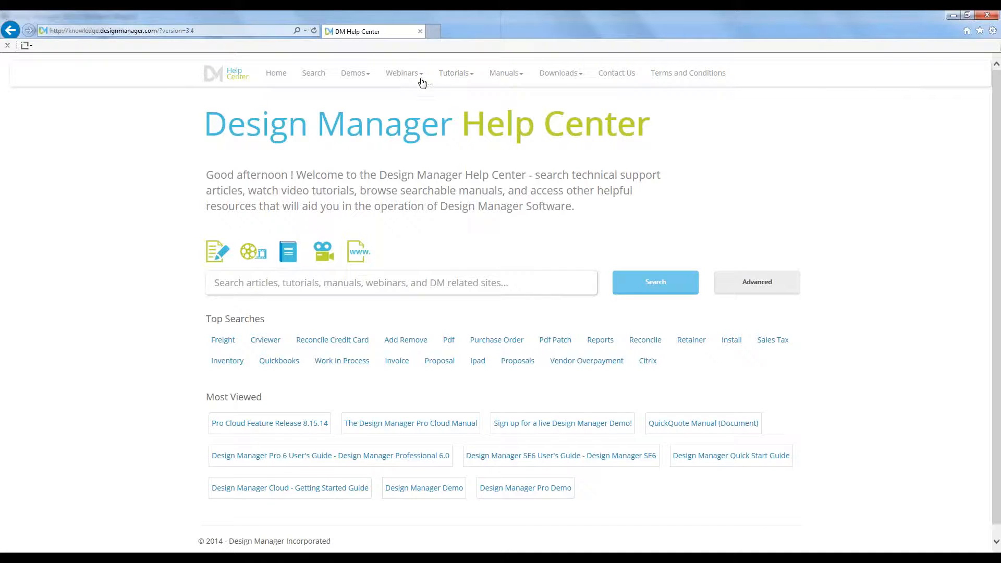
Step: Open the list of webinars in the Design Manager Help Center
left_click(420, 75)
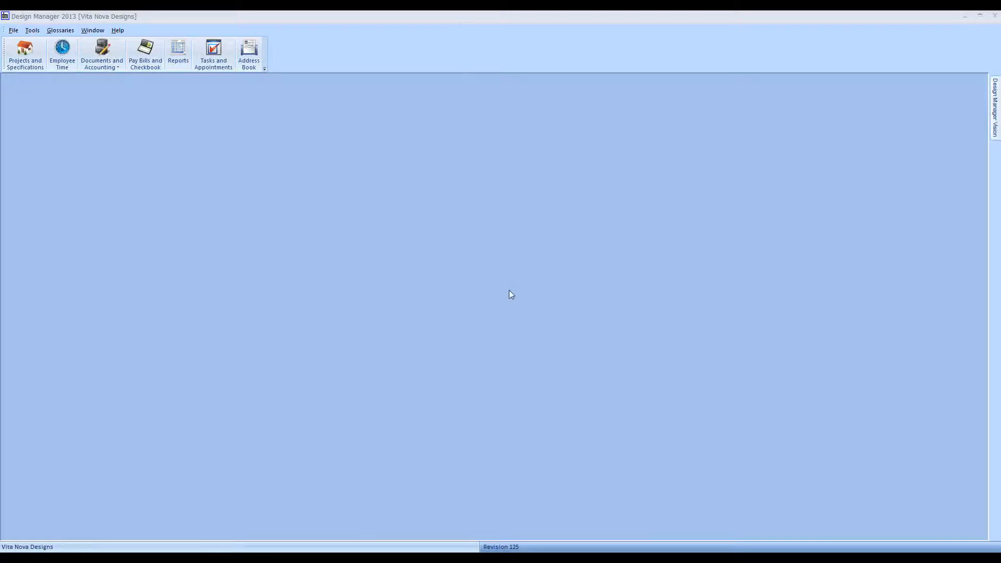
Step: In Design Manager, open the Account Glossary and select the Work In Process account to check its account type
left_click(65, 34)
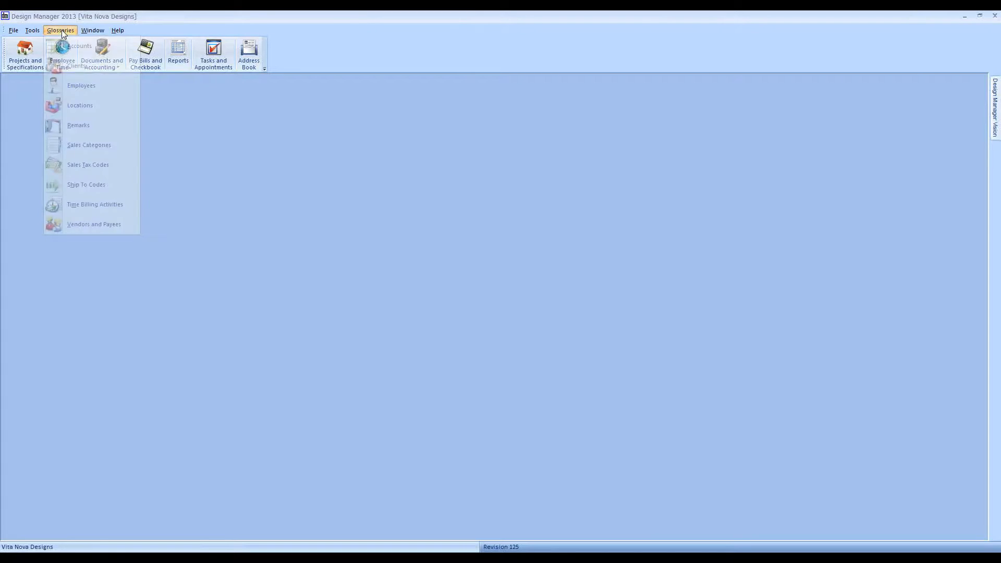
left_click(90, 47)
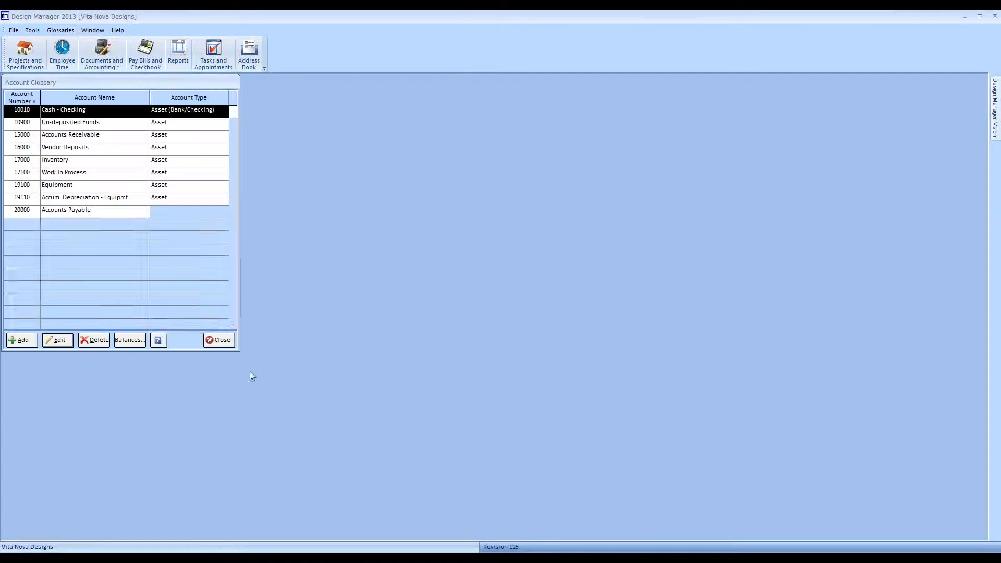
left_click_drag(136, 82, 177, 106)
scroll(152, 219, "down", 2)
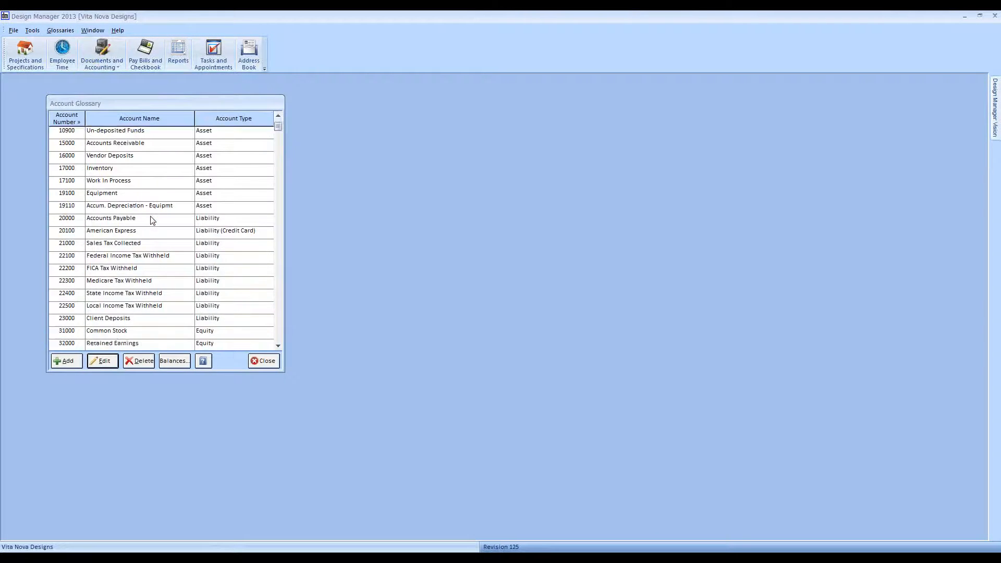
left_click(98, 172)
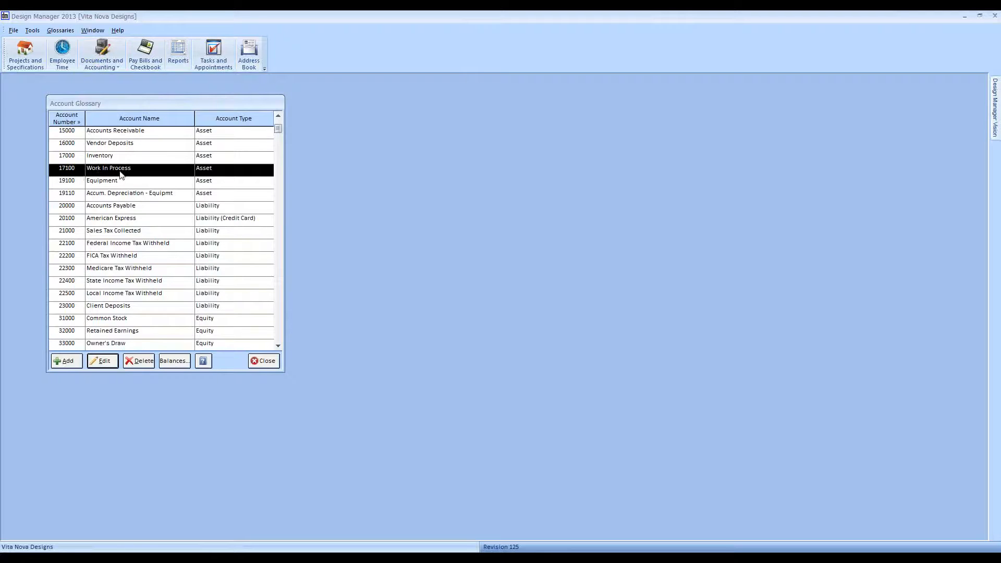
left_click(220, 171)
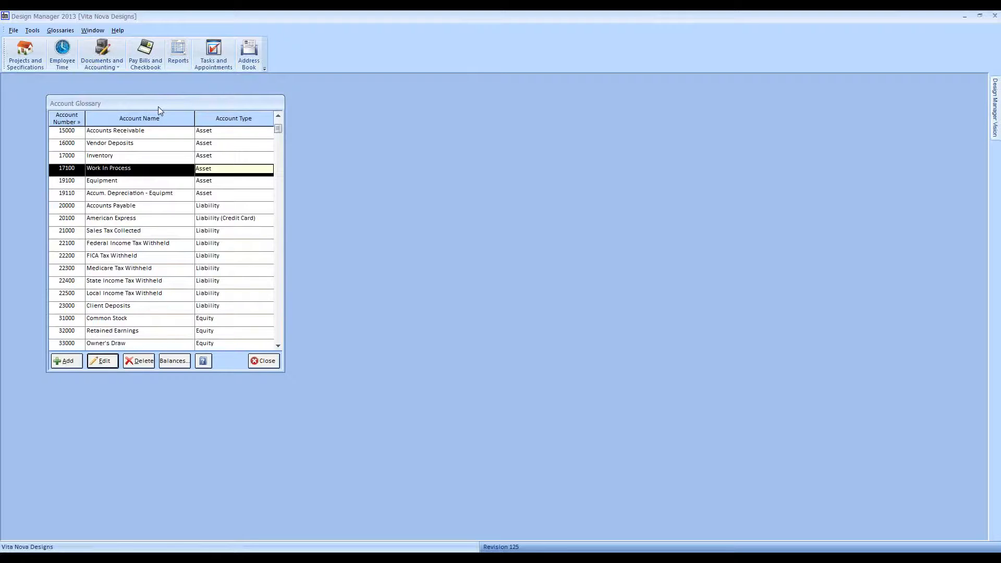
Step: Check the Work In Process account among the other default accounts in the company settings, and close the settings and the Account Glossary unchanged
left_click(13, 31)
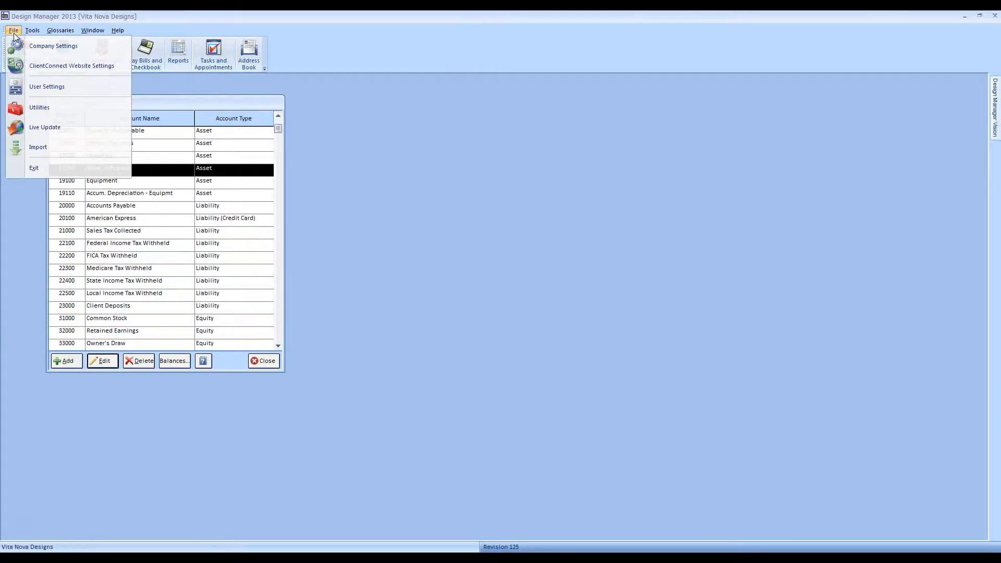
left_click(54, 47)
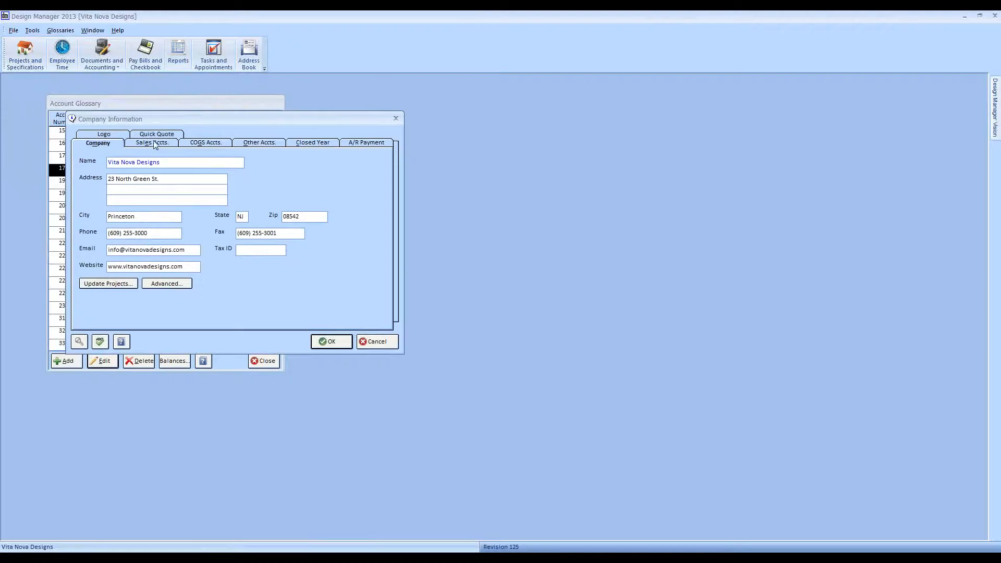
left_click(252, 144)
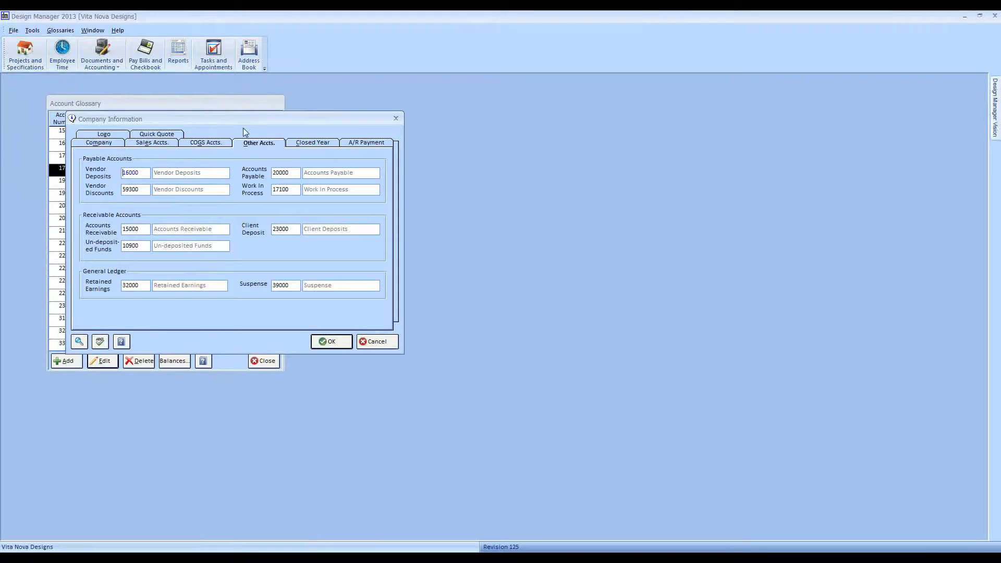
left_click_drag(304, 119, 470, 116)
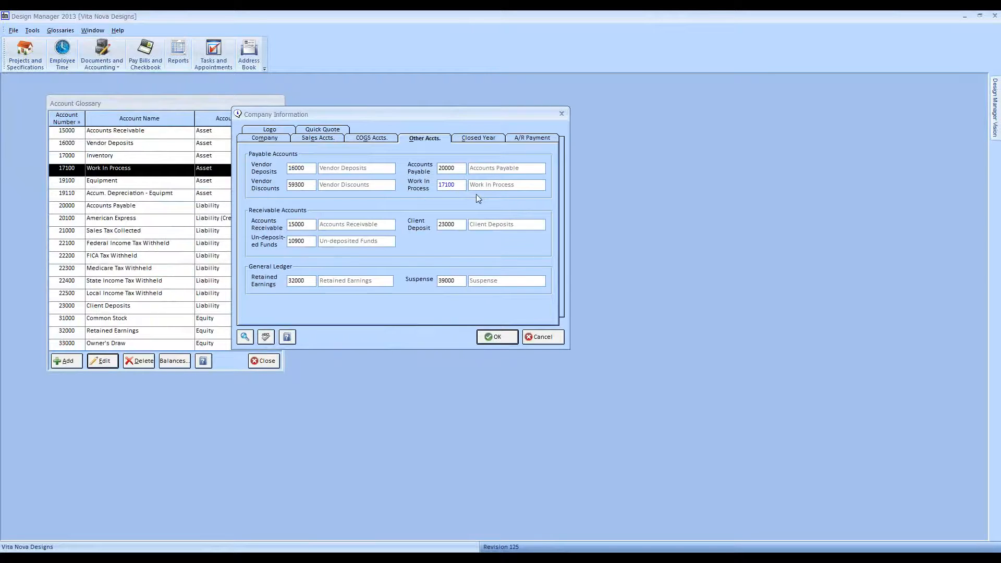
left_click(542, 337)
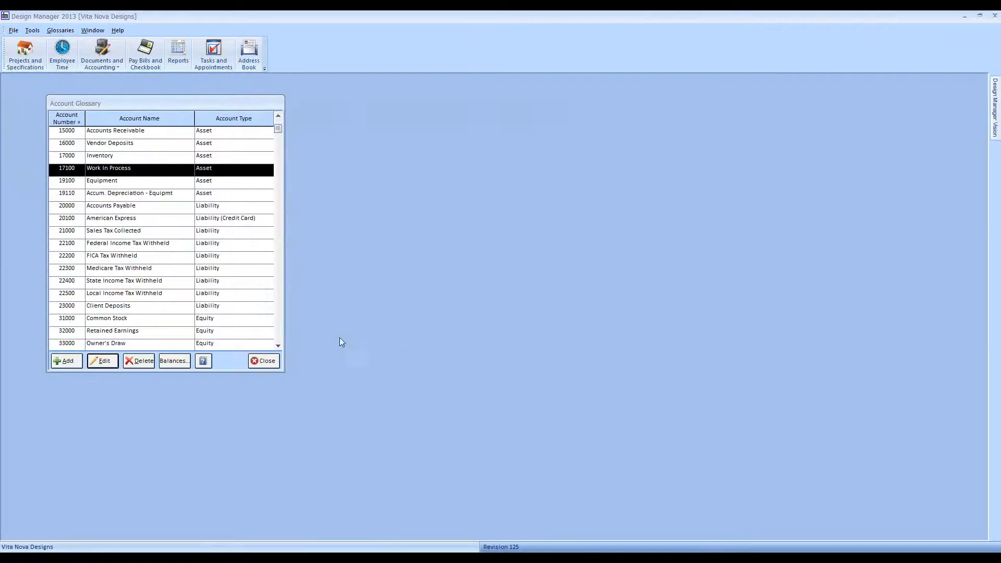
left_click(263, 360)
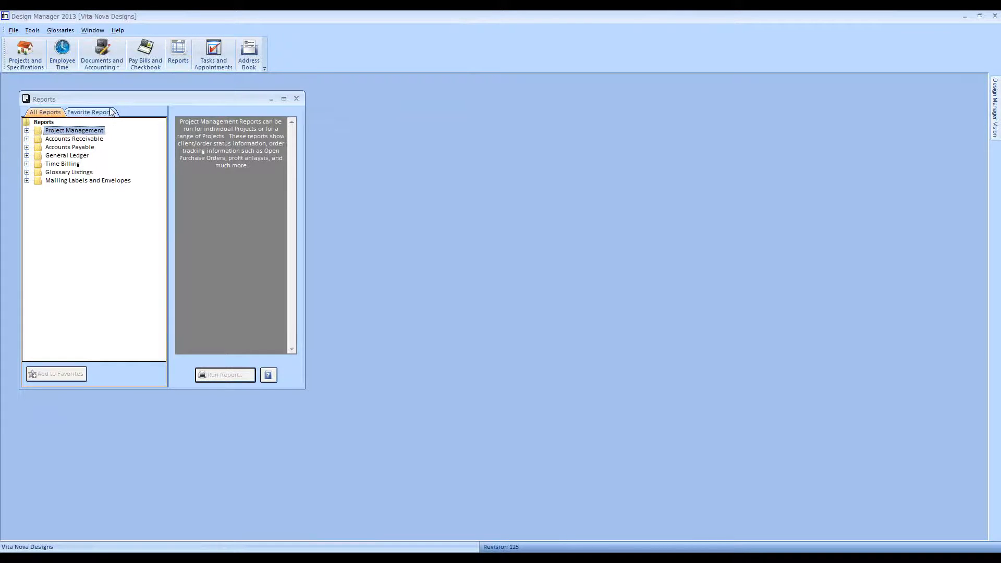
Step: Run the Work In Process report from the favorite reports
left_click(103, 113)
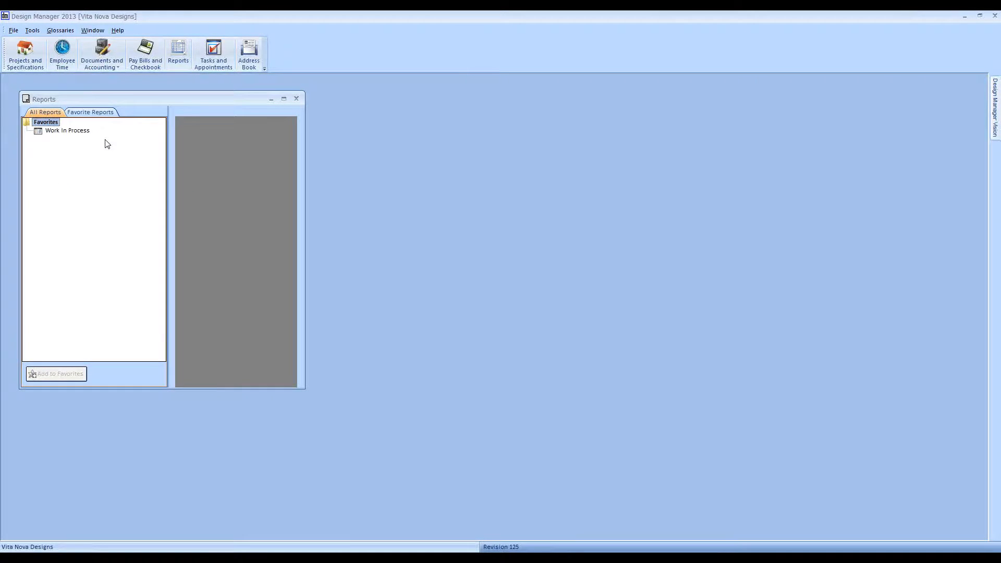
left_click(72, 130)
left_click(224, 375)
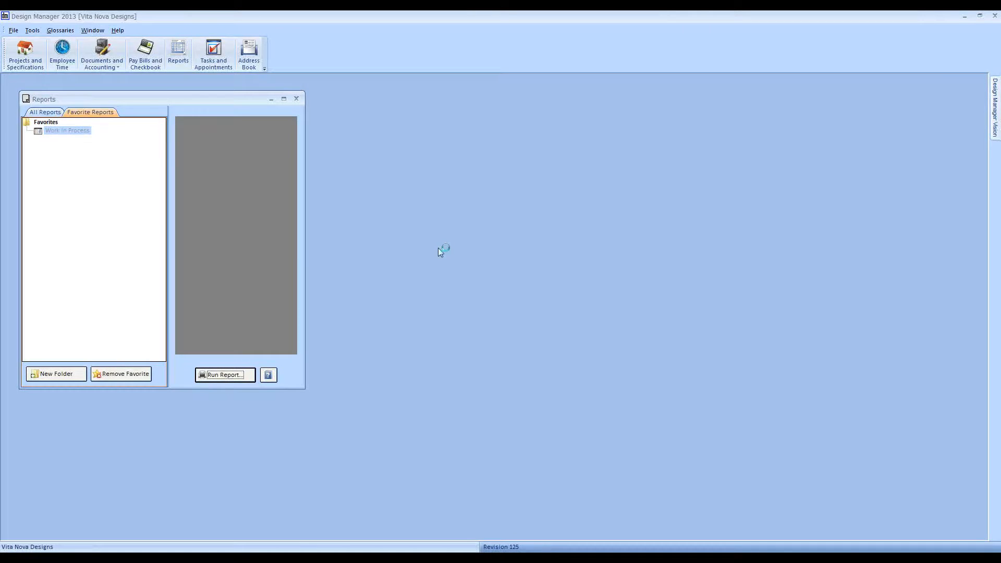
left_click(255, 241)
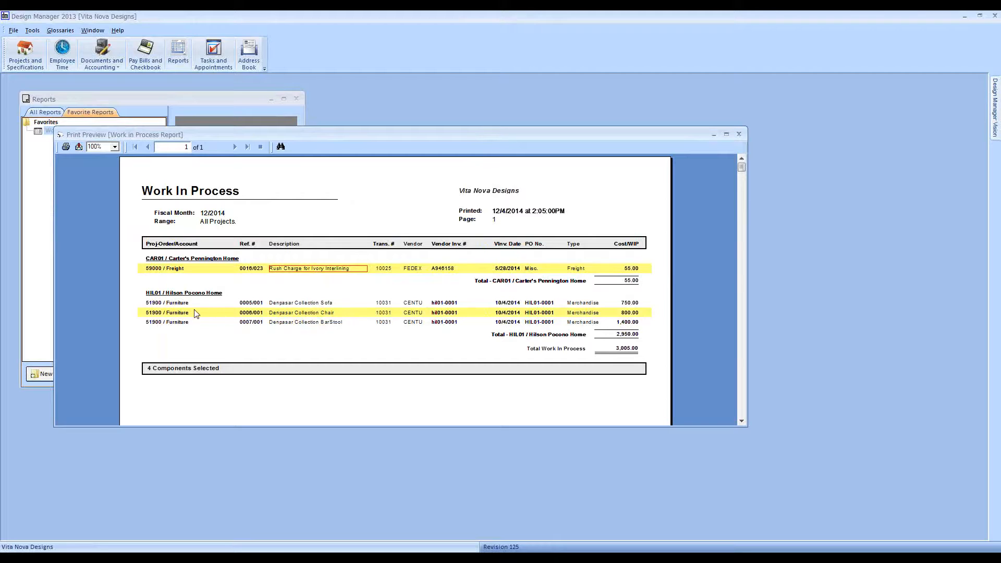
Step: Examine the account, project and reference number of the freight and furniture entries in the Work In Process report
left_click(182, 321)
left_click(183, 313)
left_click(189, 303)
left_click(222, 268)
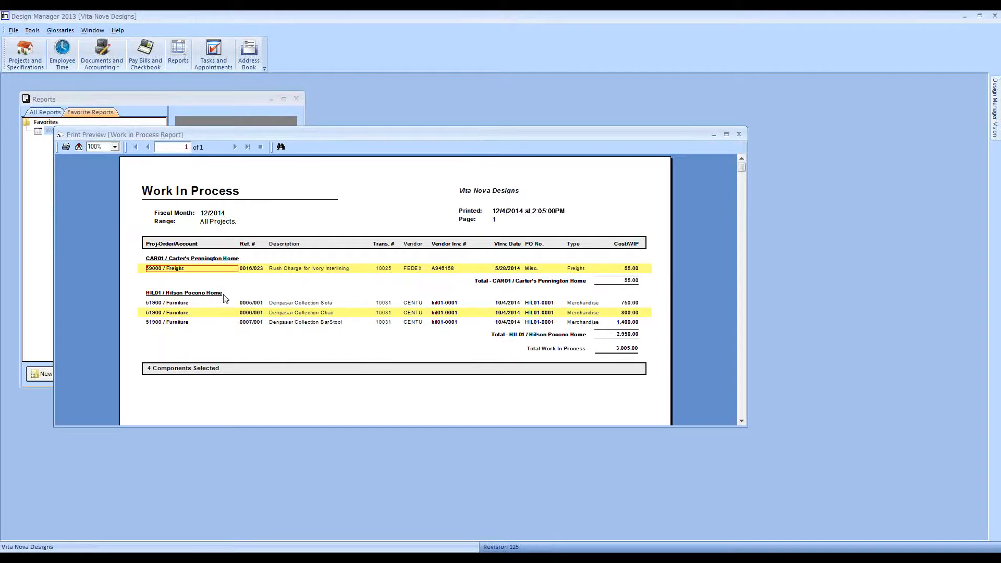
left_click(170, 295)
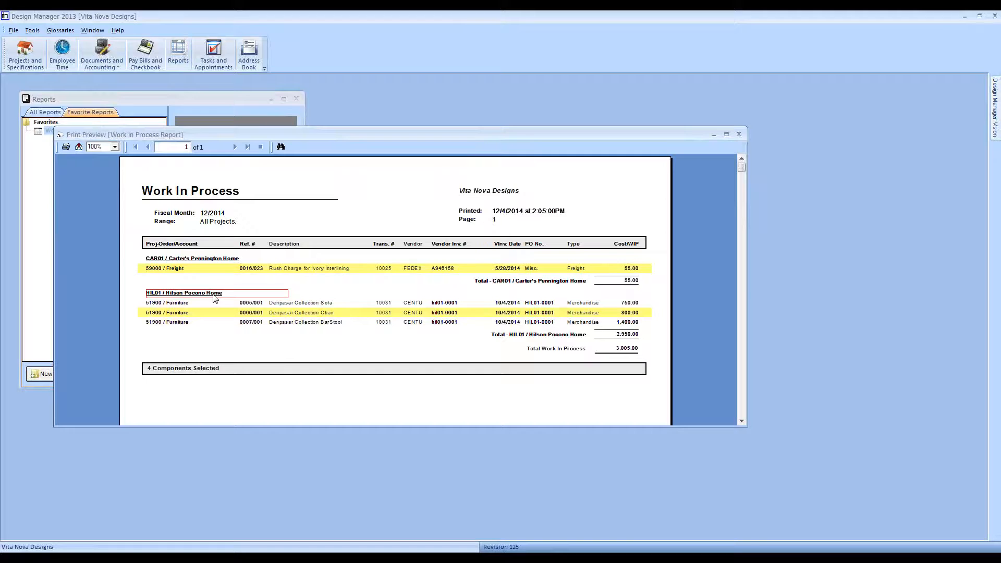
left_click(251, 303)
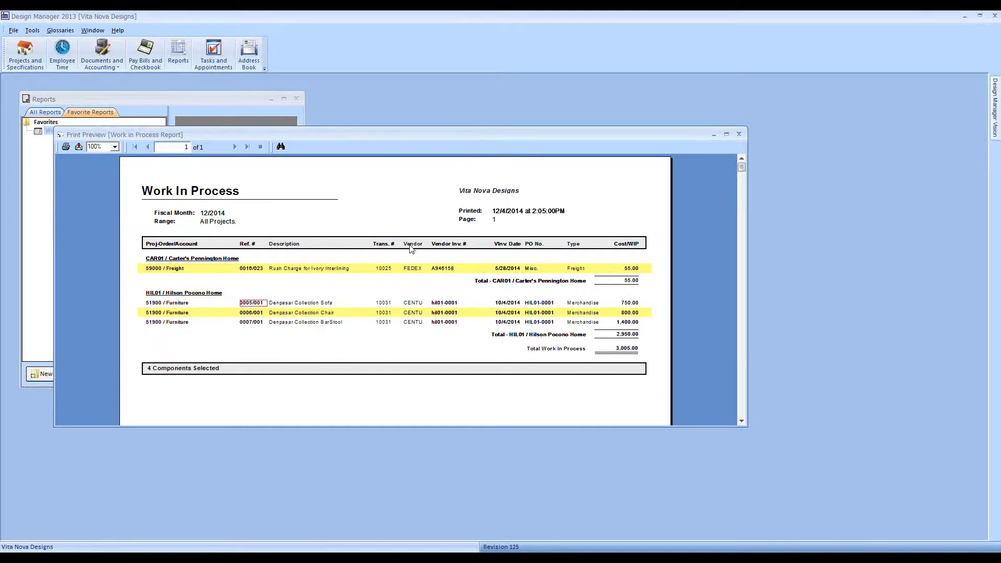
left_click_drag(365, 135, 427, 153)
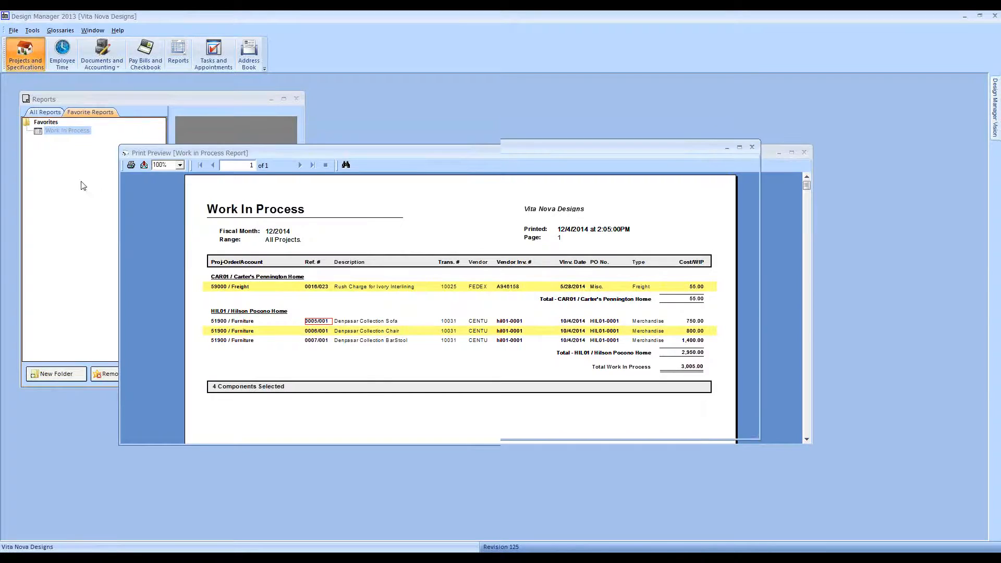
Step: Open item 0005, the Denpasar Collection Sofa, from the Outdoor Living Area of project HIL01 for editing
left_click(74, 240)
left_click(87, 251)
left_click(148, 262)
left_click(196, 164)
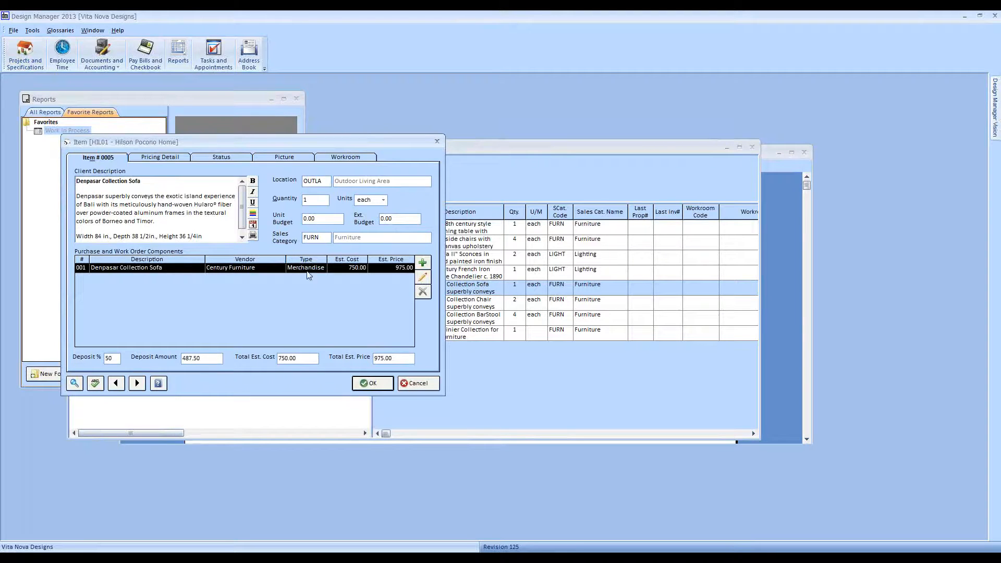
Step: Review the available types for the sofa's component 001 and close the component without changes
left_click(422, 277)
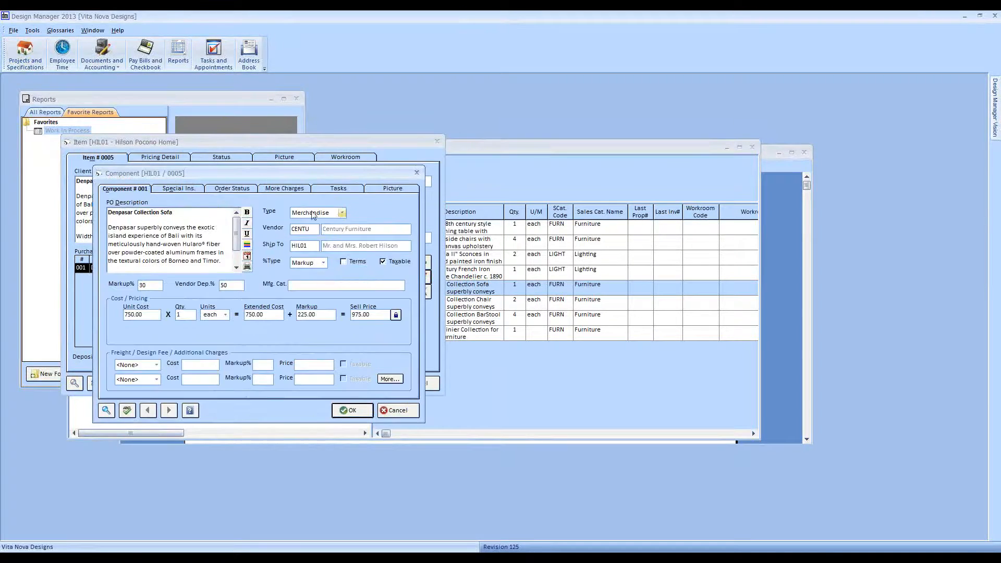
left_click(342, 213)
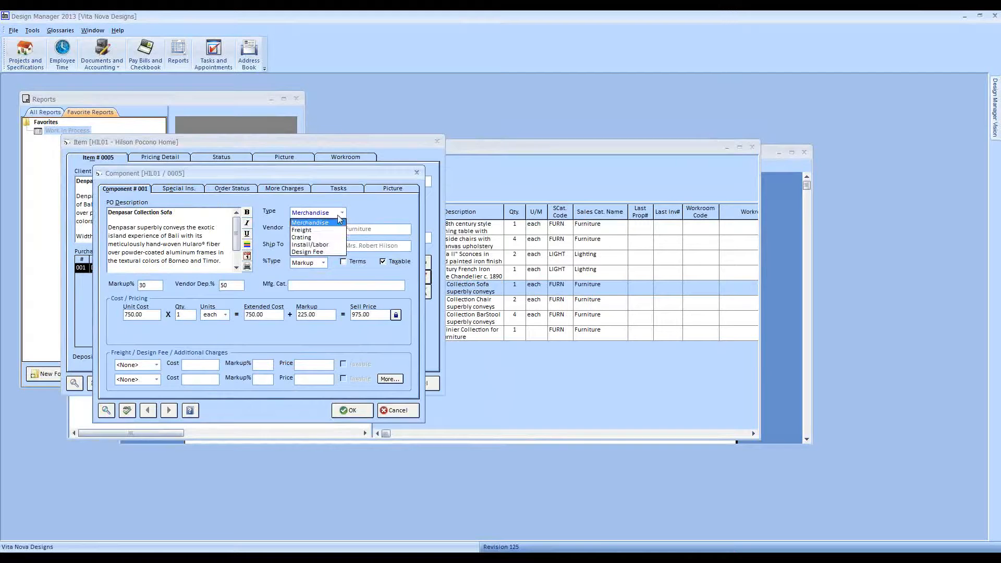
left_click(366, 222)
left_click(397, 410)
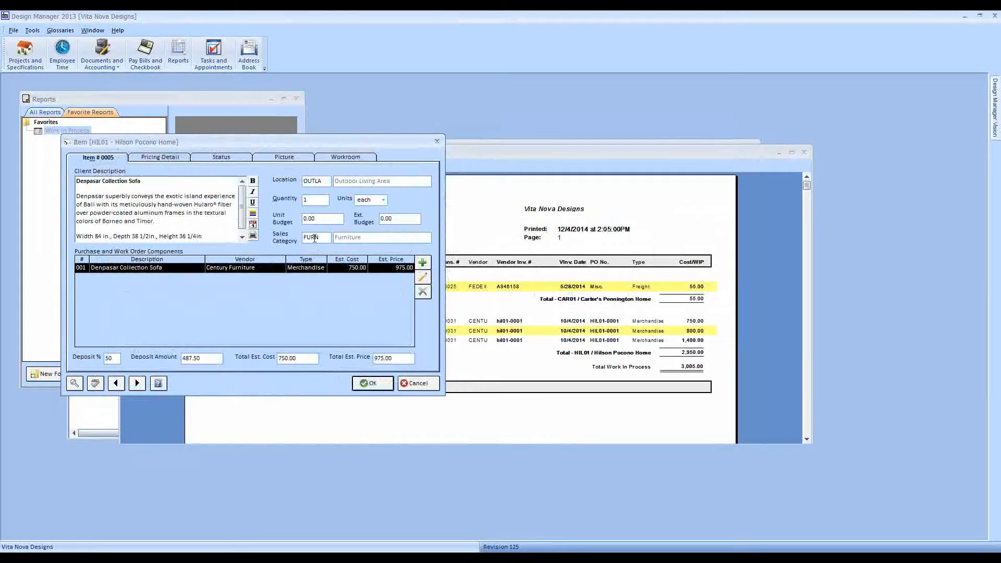
Step: Open the sofa's Furniture sales category record and check its merchandise COGS account
left_click(74, 384)
left_click(376, 354)
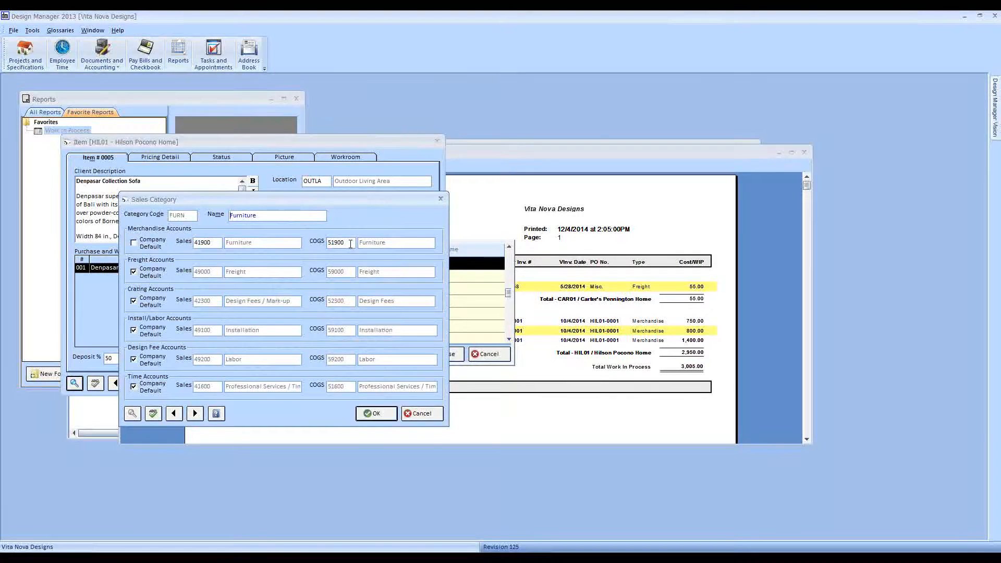
left_click(351, 246)
left_click_drag(351, 246, 326, 246)
Step: Compare the COGS account with the sofa's line in the Work In Process report, and close the report and sales category windows
left_click(590, 324)
left_click_drag(374, 149, 477, 177)
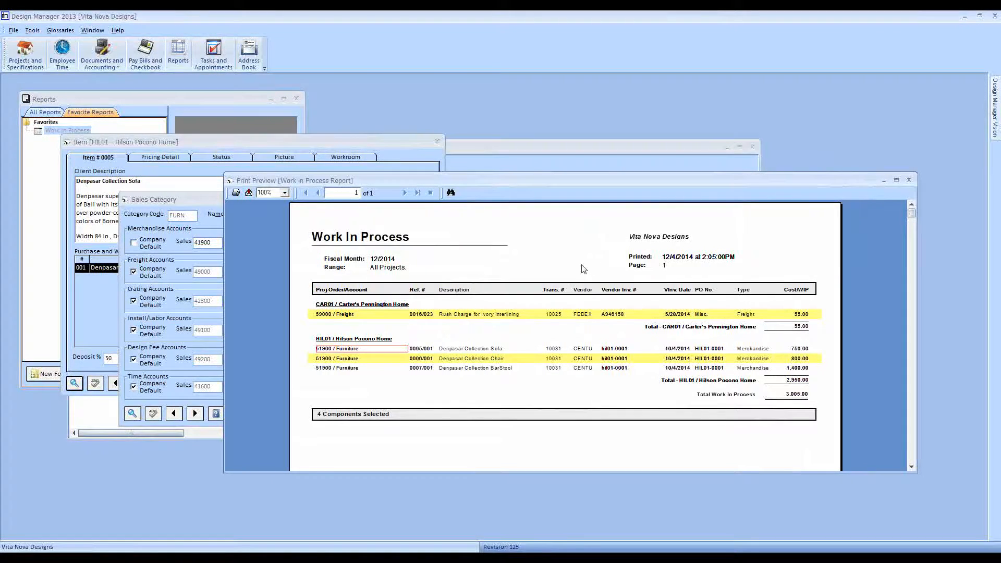
left_click_drag(848, 185, 776, 185)
left_click(836, 183)
left_click(423, 413)
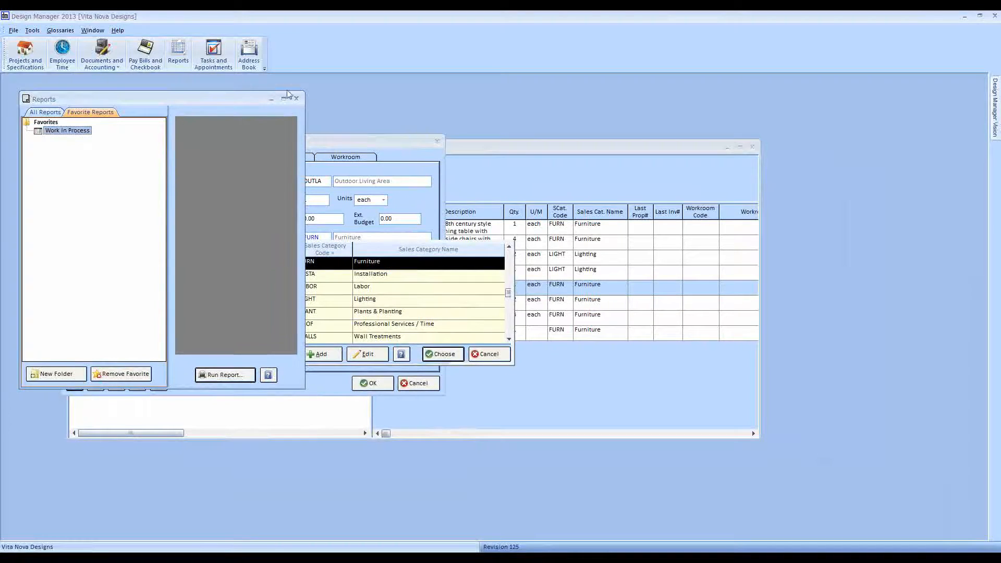
left_click(296, 98)
left_click(477, 354)
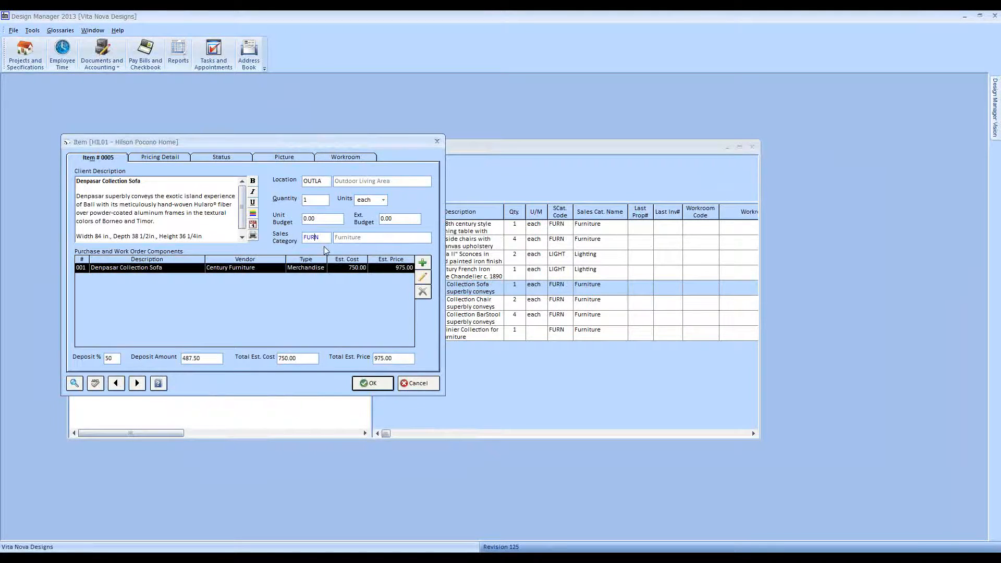
Step: Review the default COGS accounts in the company settings, and close the settings, the sofa item and the project list without changes
left_click(16, 31)
left_click(36, 45)
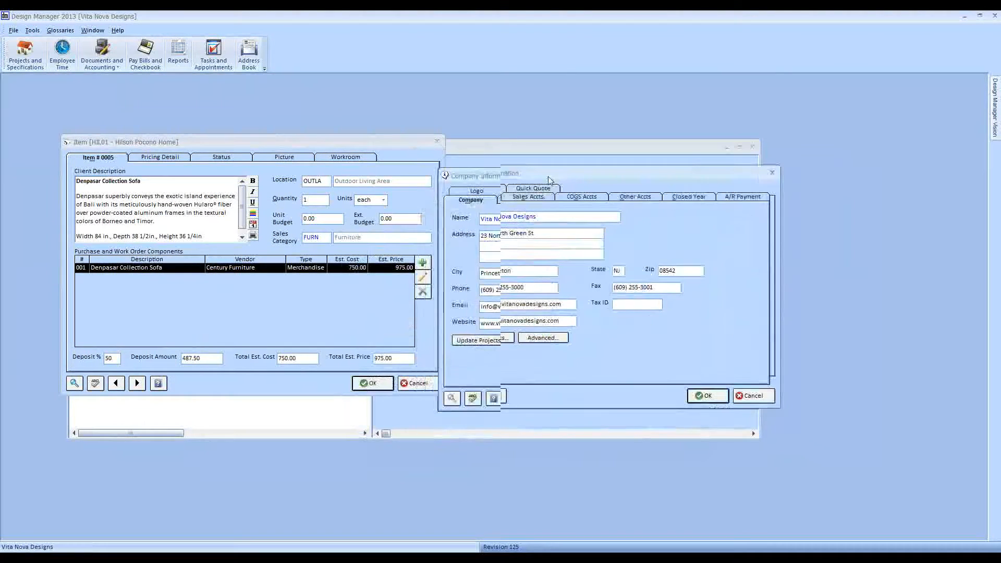
left_click(586, 196)
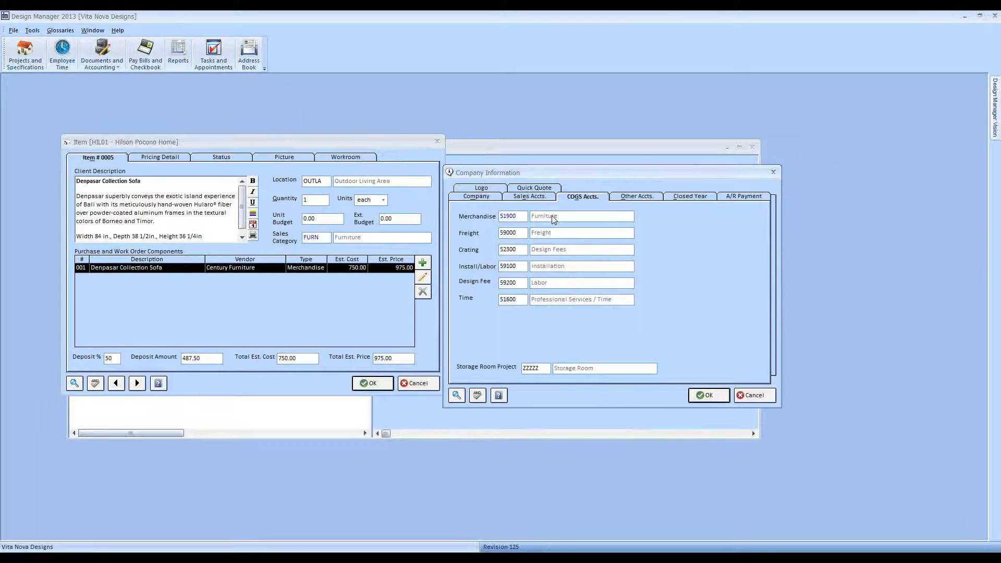
left_click(753, 395)
left_click(420, 385)
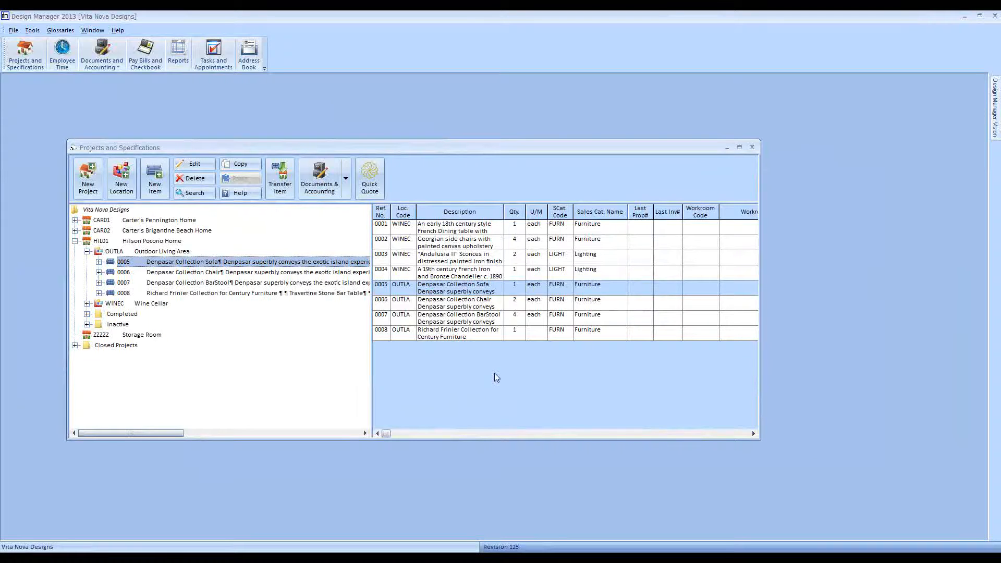
left_click(752, 147)
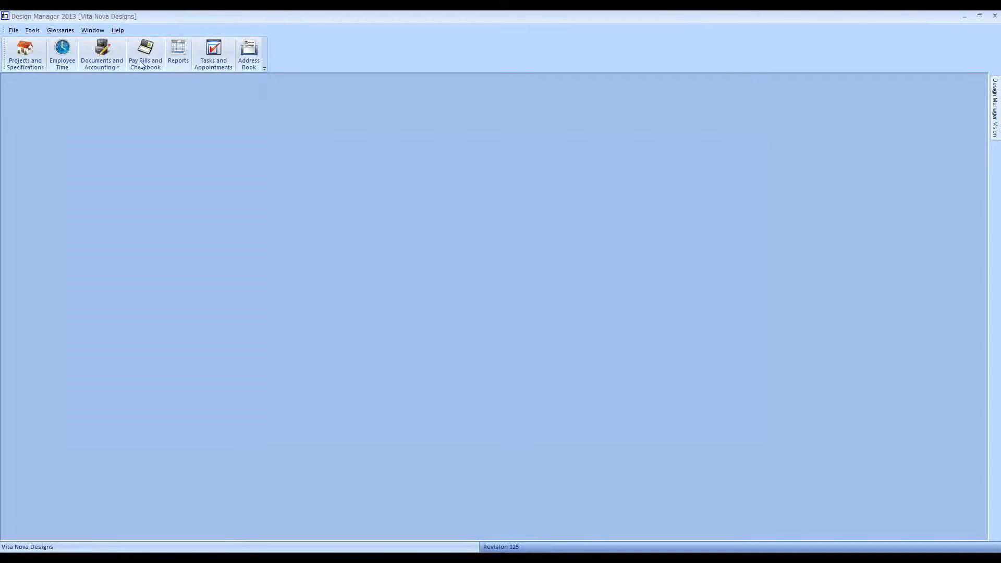
Step: In Documents and Accounting, select purchase order 0001 to Phillip Jeffries Ltd. for arrowroot fabric under project CAR02
left_click(102, 52)
left_click_drag(205, 85, 291, 148)
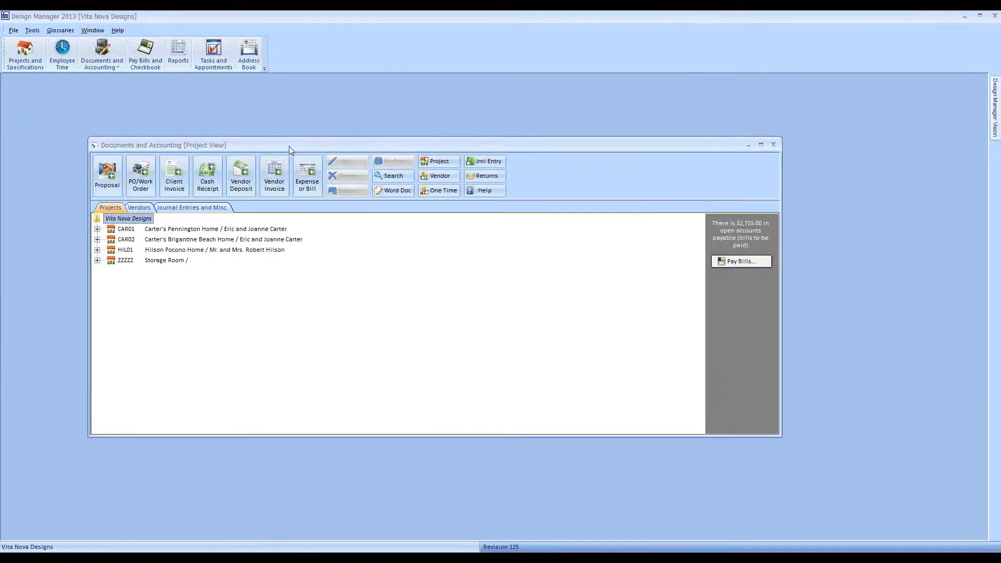
left_click(97, 239)
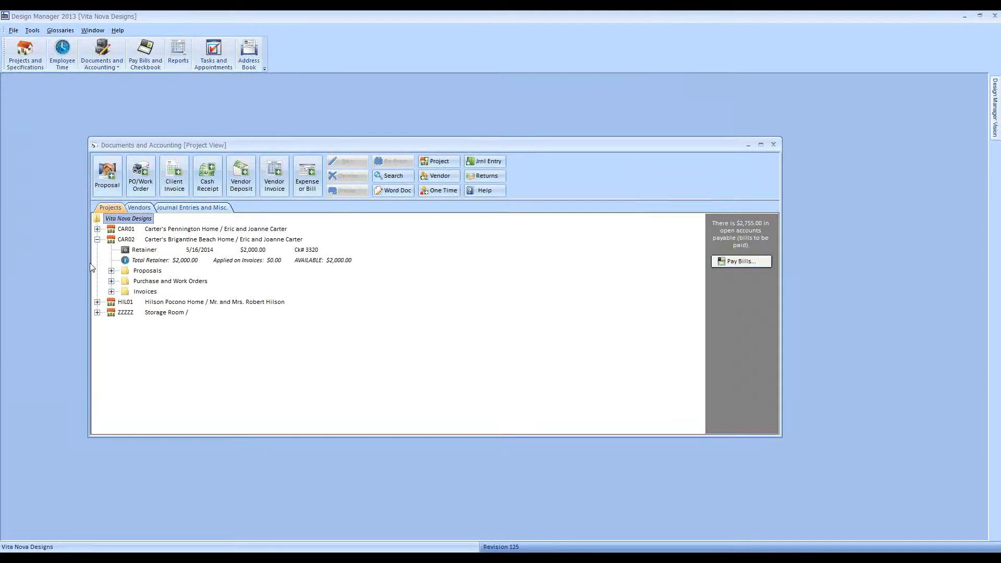
left_click(111, 281)
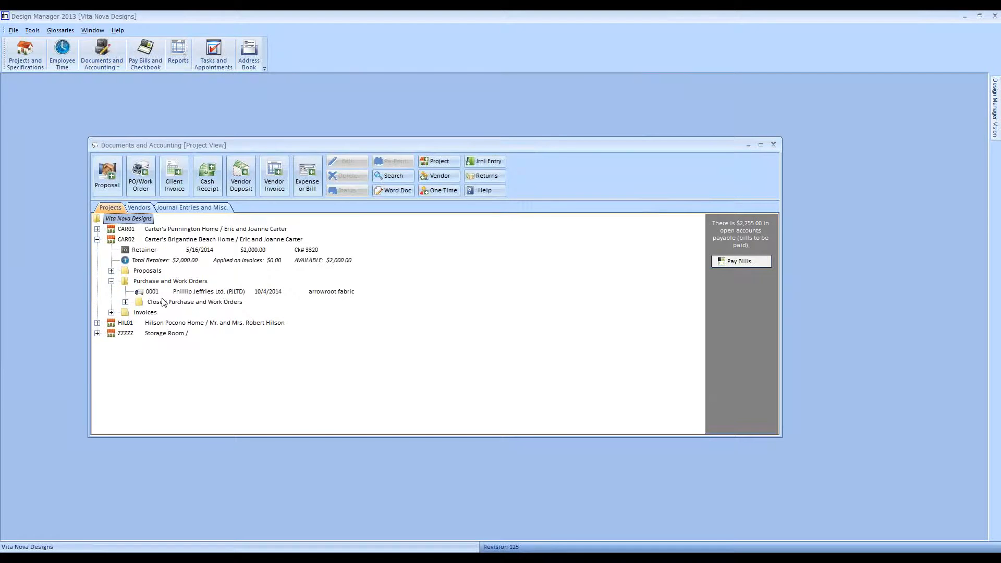
left_click(203, 292)
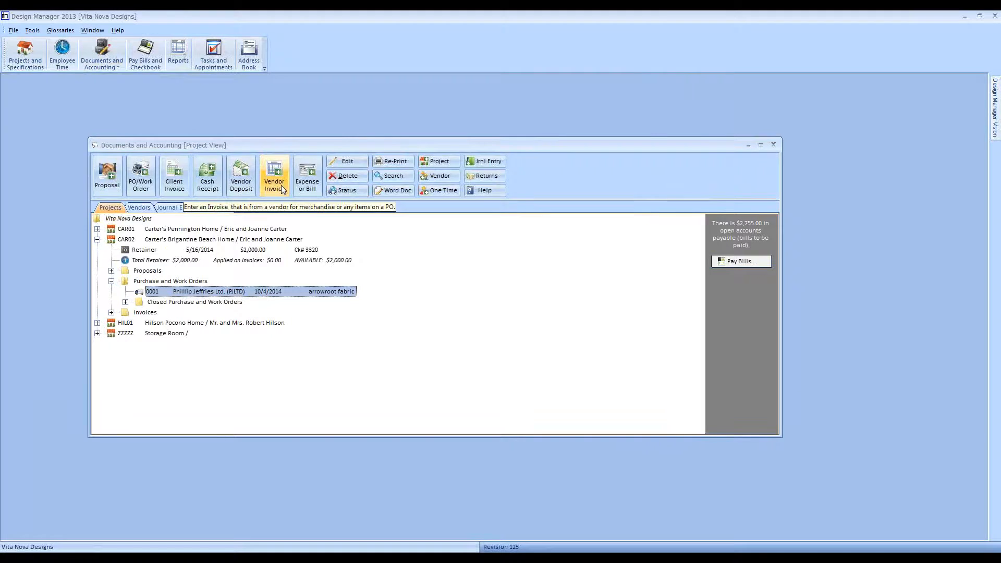
right_click(289, 292)
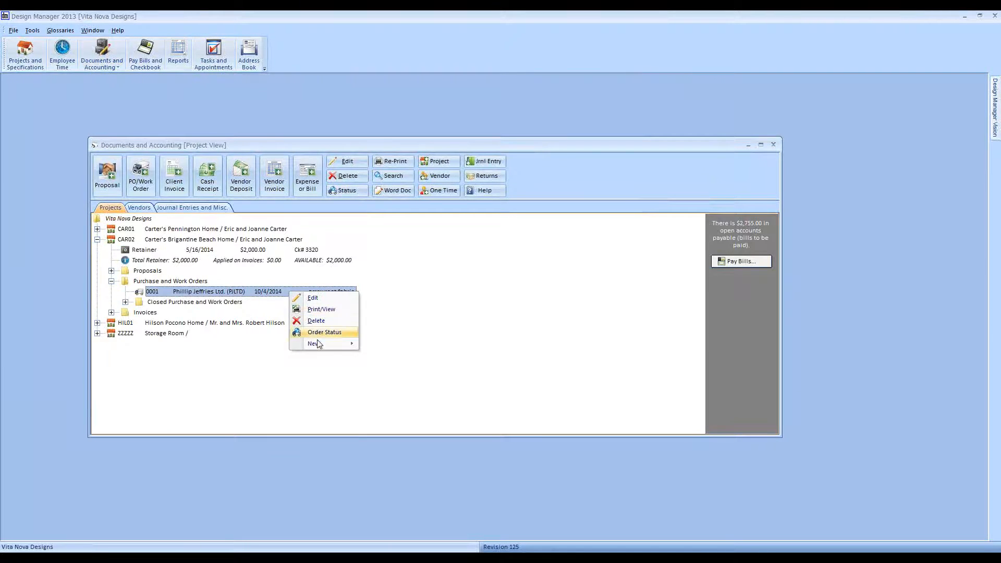
mouse_move(319, 344)
left_click(436, 368)
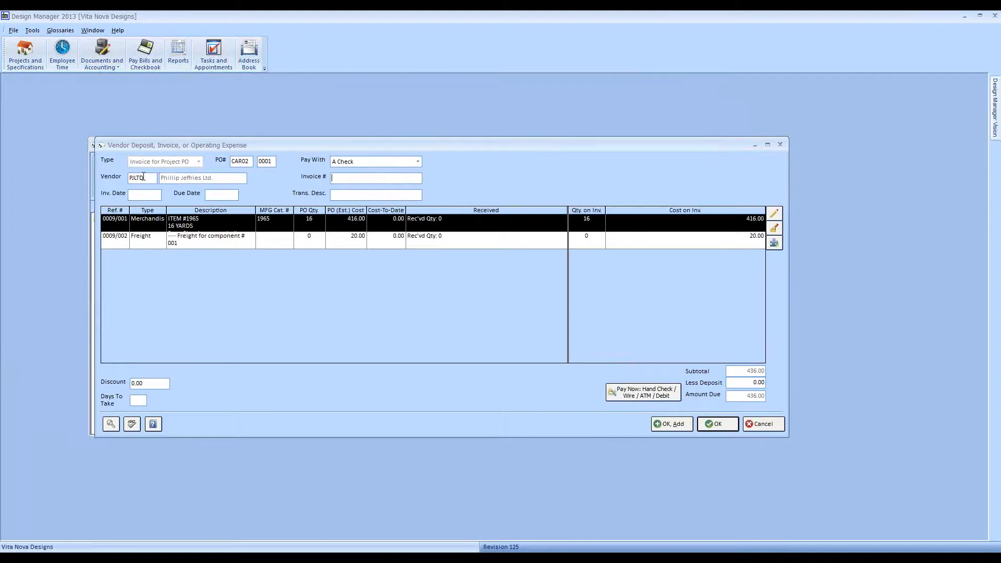
type("5689-895986")
key("F2")
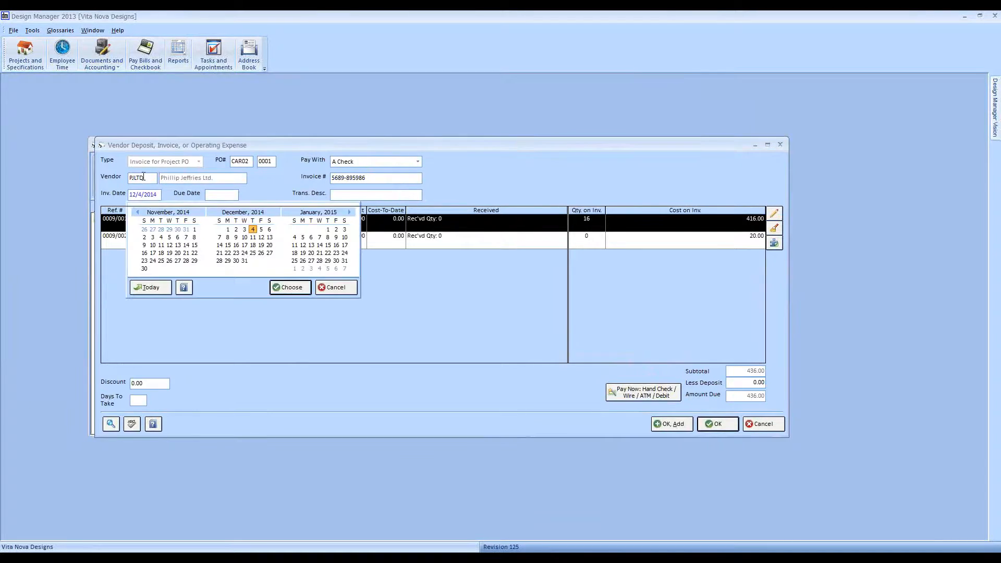
key("Return")
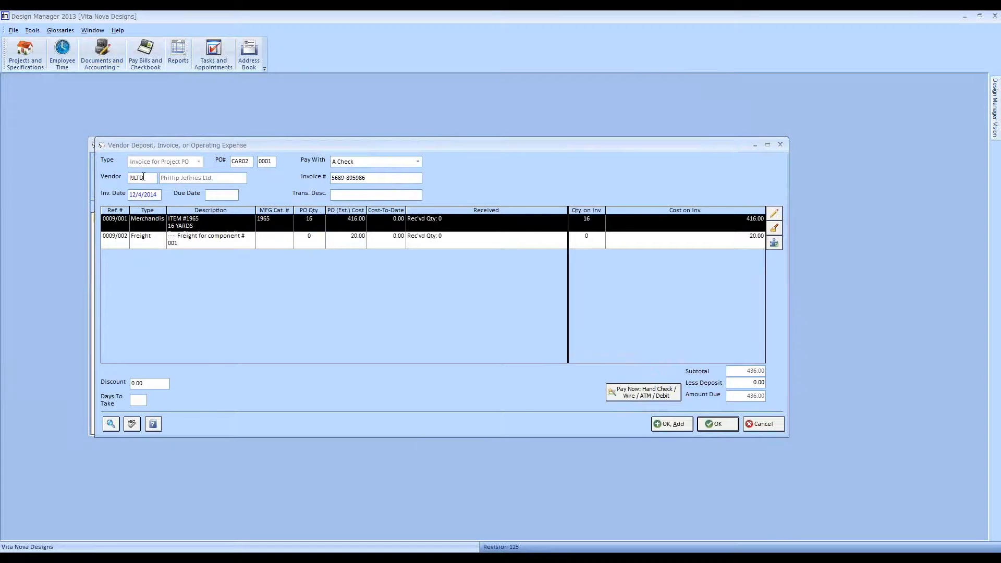
key("Tab")
Step: Review the default payment due days in the Phillip Jeffries Ltd. vendor record, and close the record and vendor list without changes
left_click(112, 424)
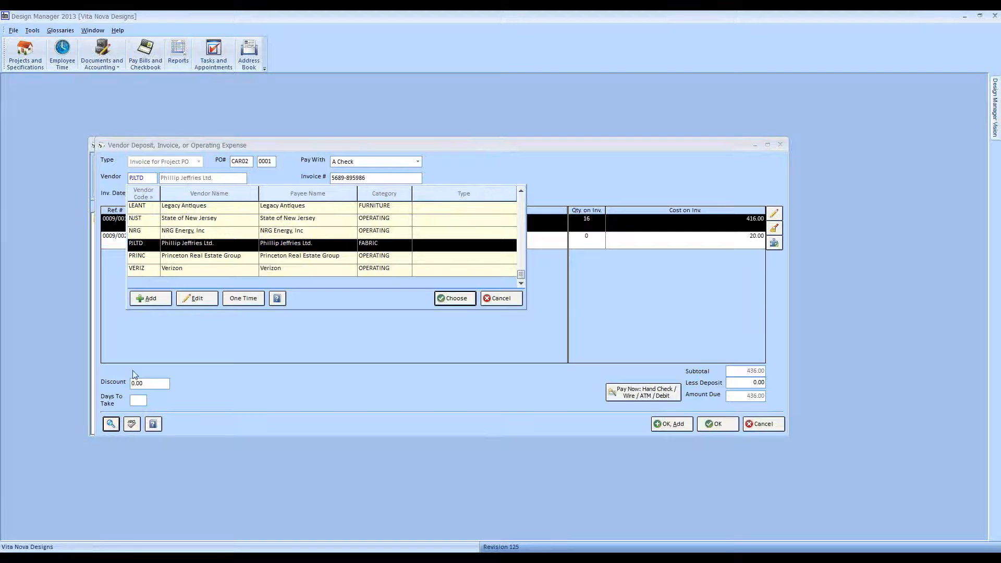
left_click(199, 299)
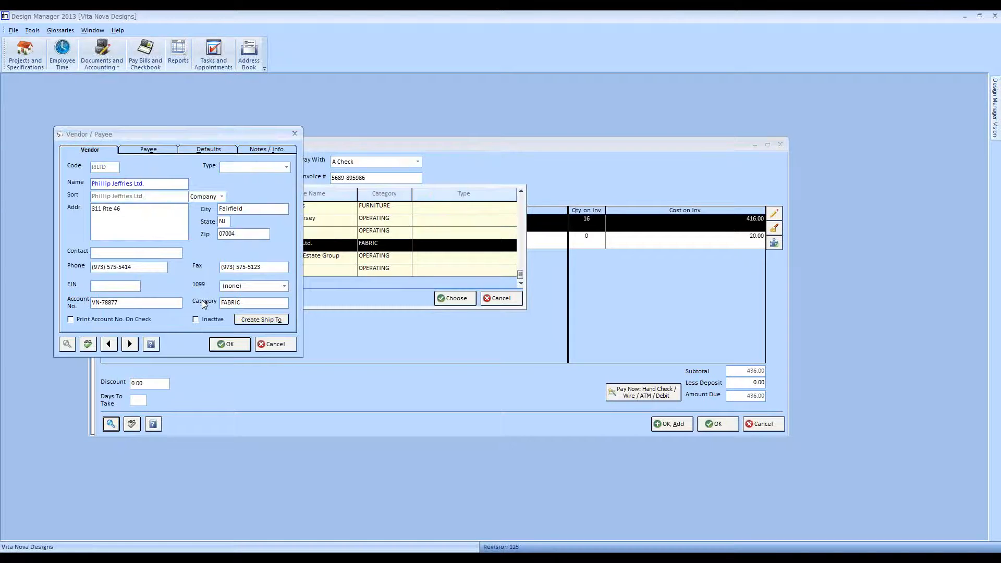
left_click_drag(172, 131, 262, 163)
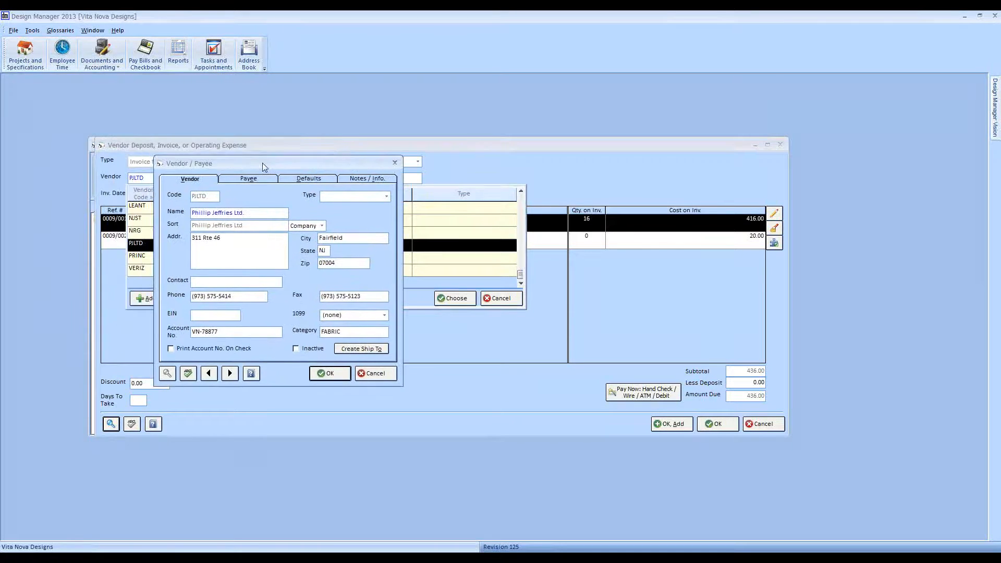
left_click(299, 179)
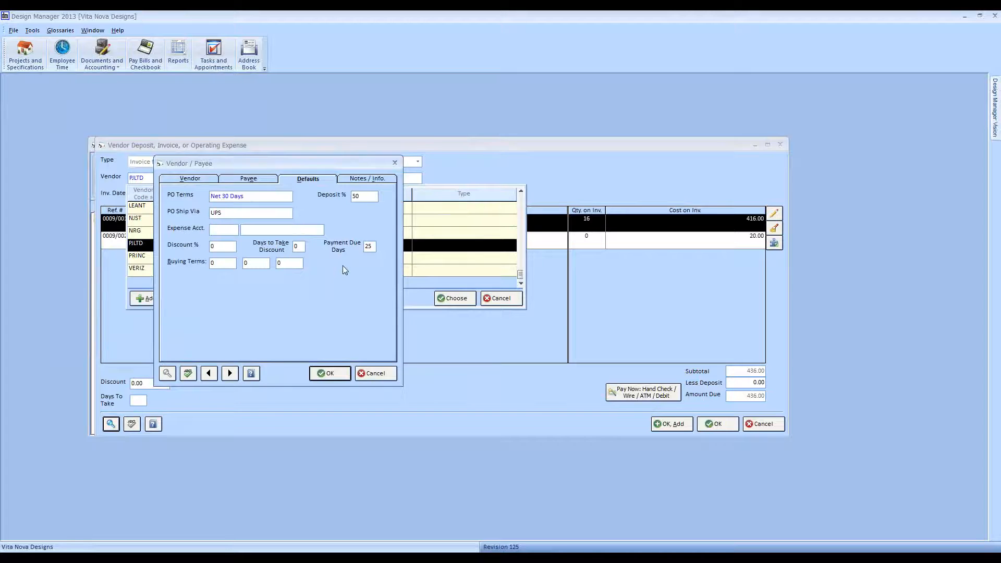
left_click(375, 373)
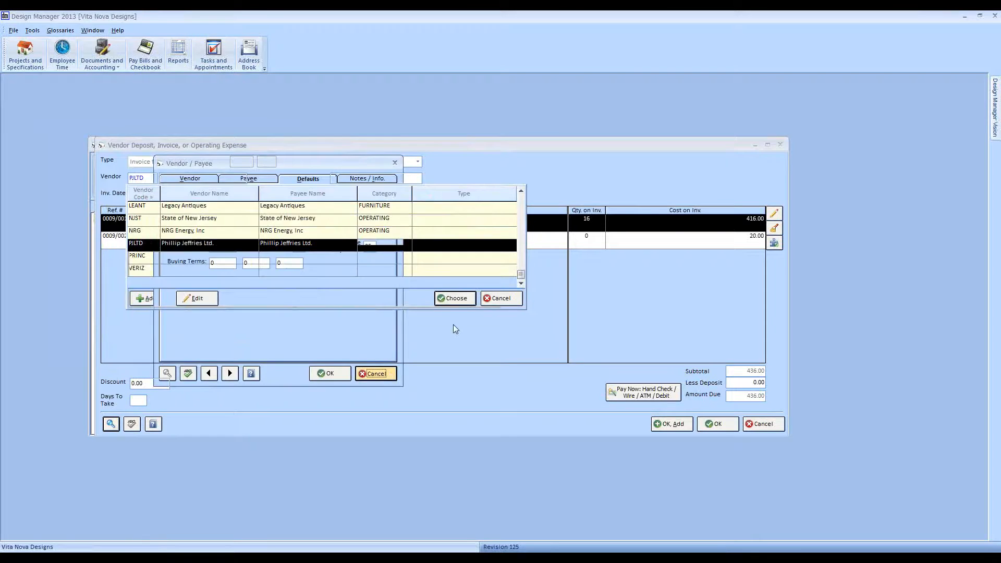
left_click(501, 299)
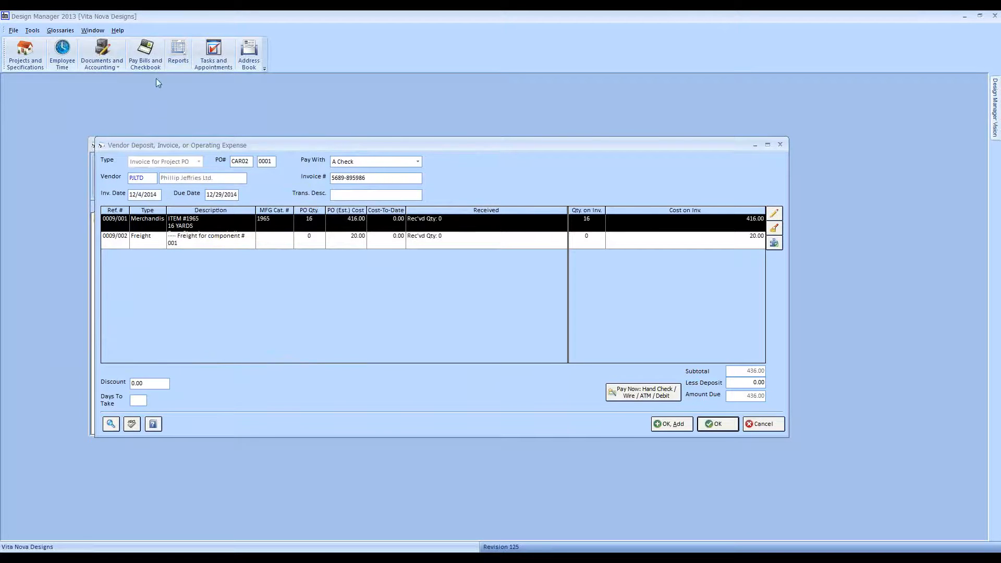
Step: Open the bills to pay and tag all invoices due on or before 12/4/2014
left_click(146, 54)
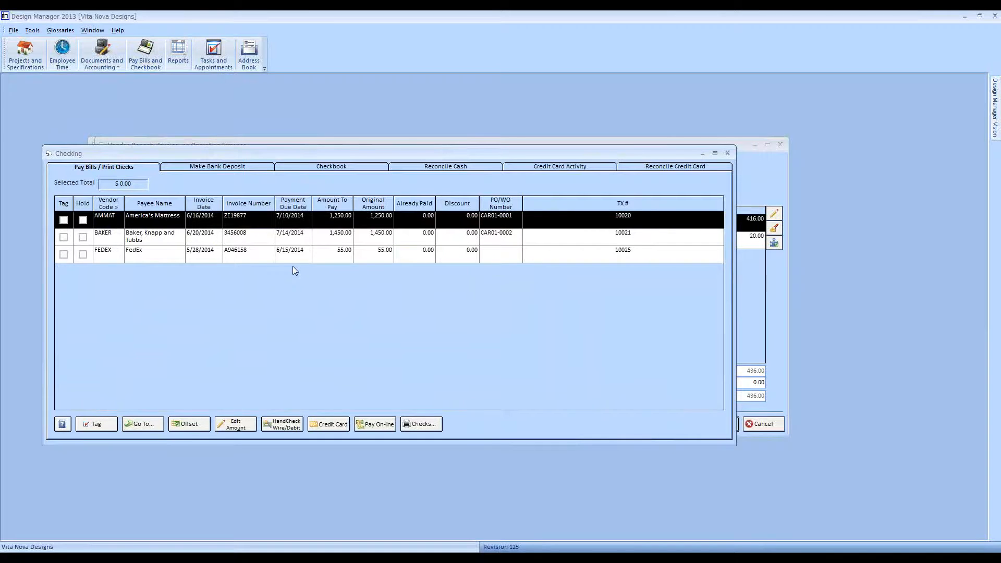
left_click(103, 425)
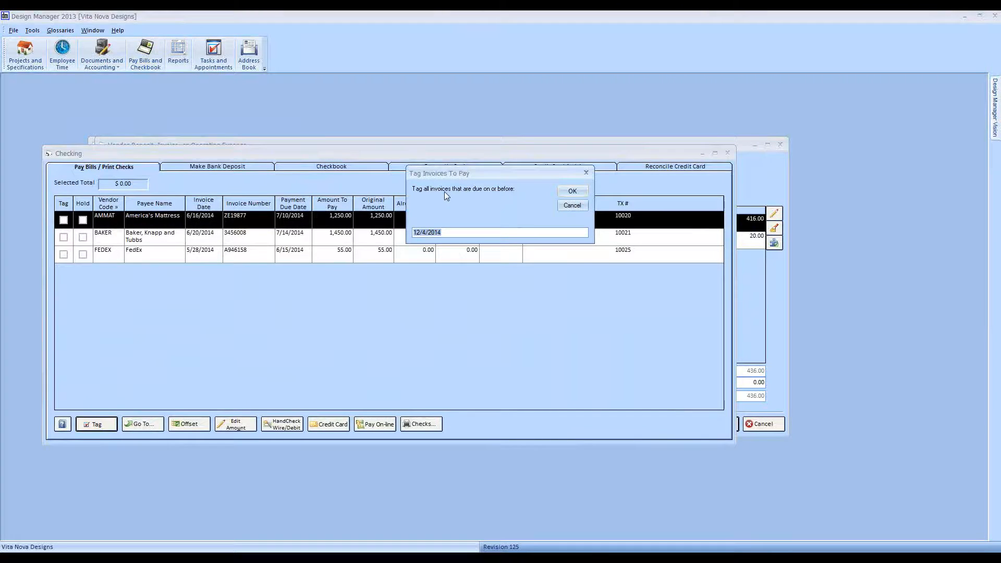
left_click(572, 191)
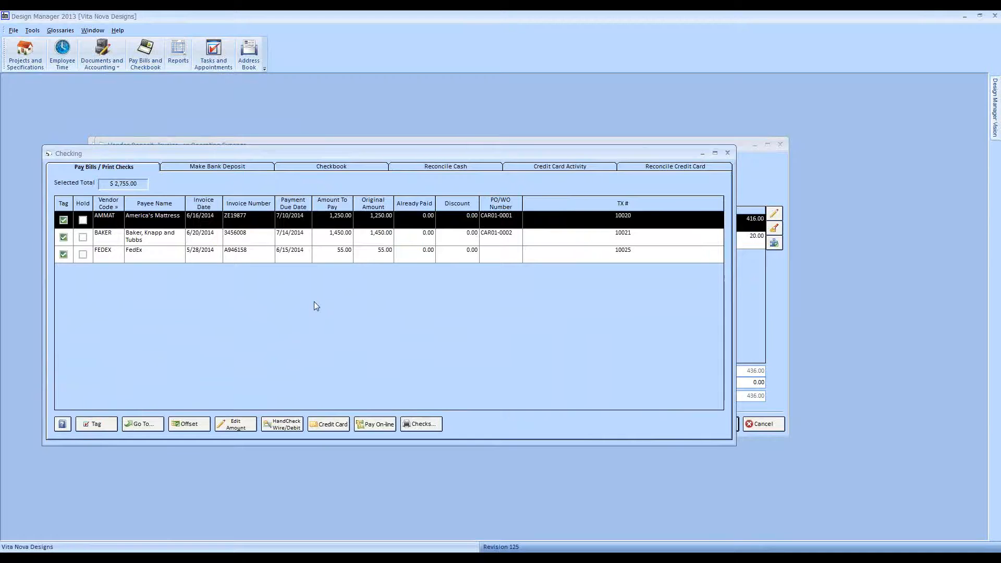
Step: Untag the FedEx, Baker and America's Mattress bills, and close the Checking window
left_click(63, 255)
left_click(64, 237)
left_click(65, 220)
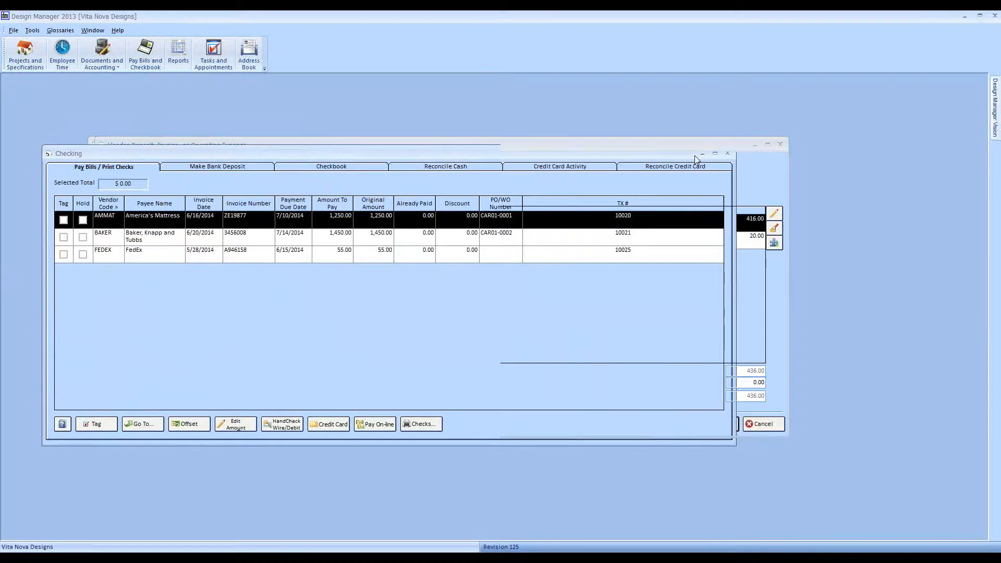
left_click(727, 152)
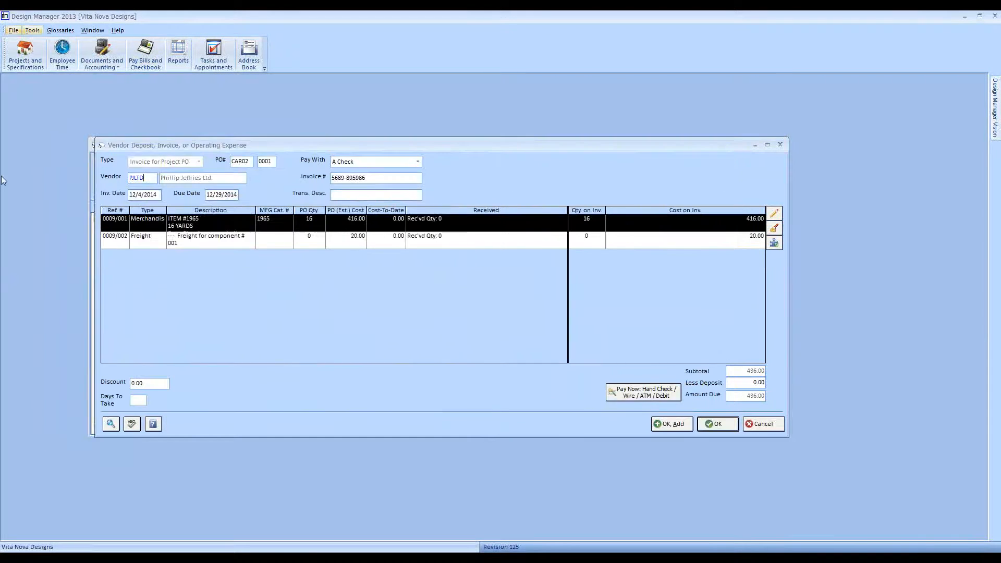
Step: Enter "final bill for arrowroot" as the vendor invoice's transaction description
left_click(334, 196)
type("final bill for arrowr")
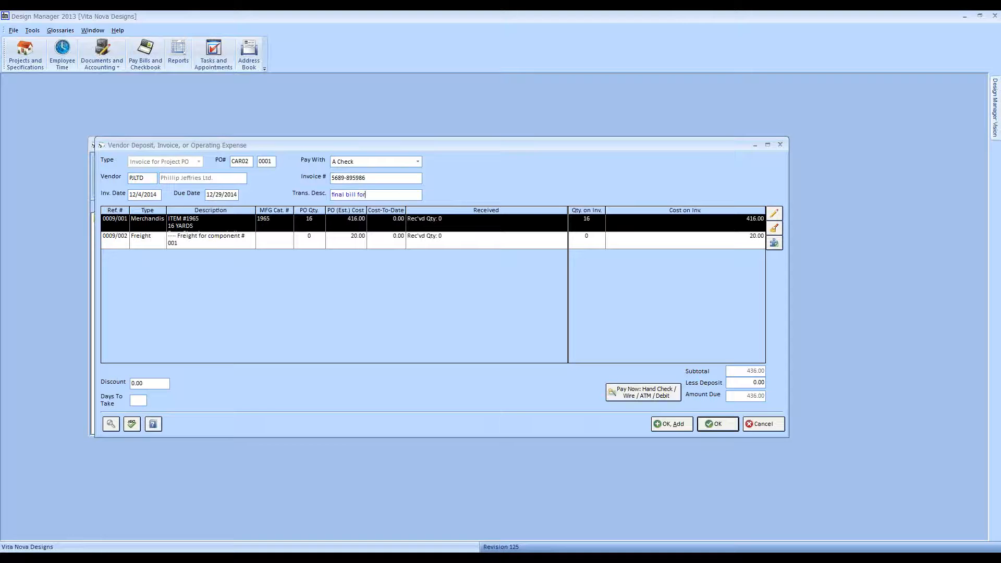
type("oot")
Step: Examine the merchandise and freight lines' estimated cost, cost to date, received quantity, invoiced quantity and invoice cost
left_click(329, 228)
left_click(384, 241)
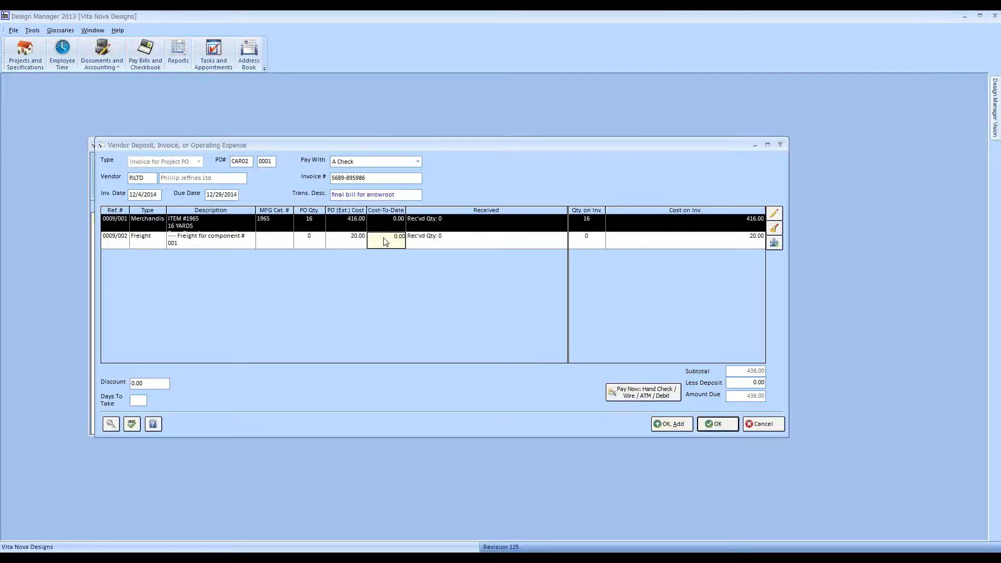
left_click(368, 218)
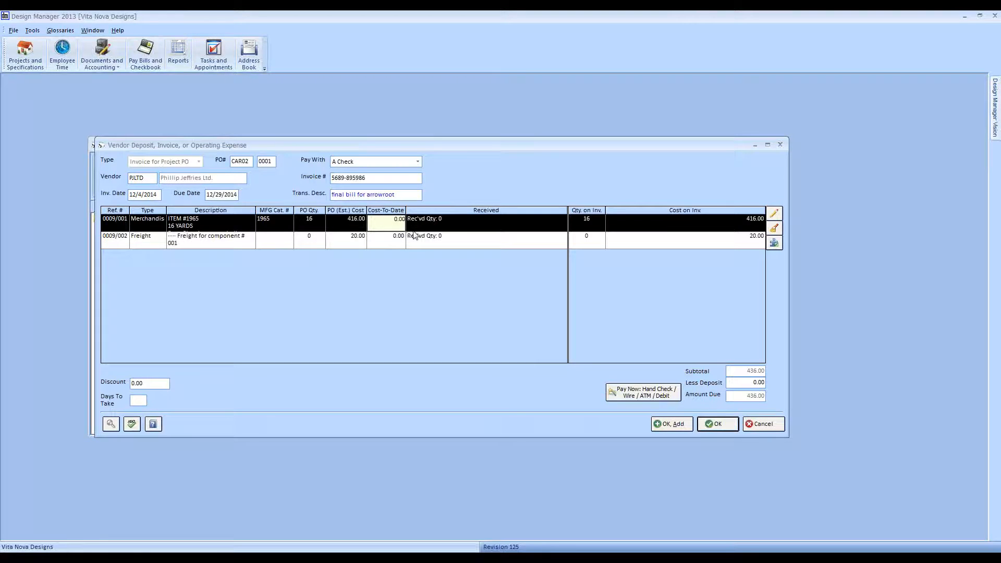
left_click(456, 229)
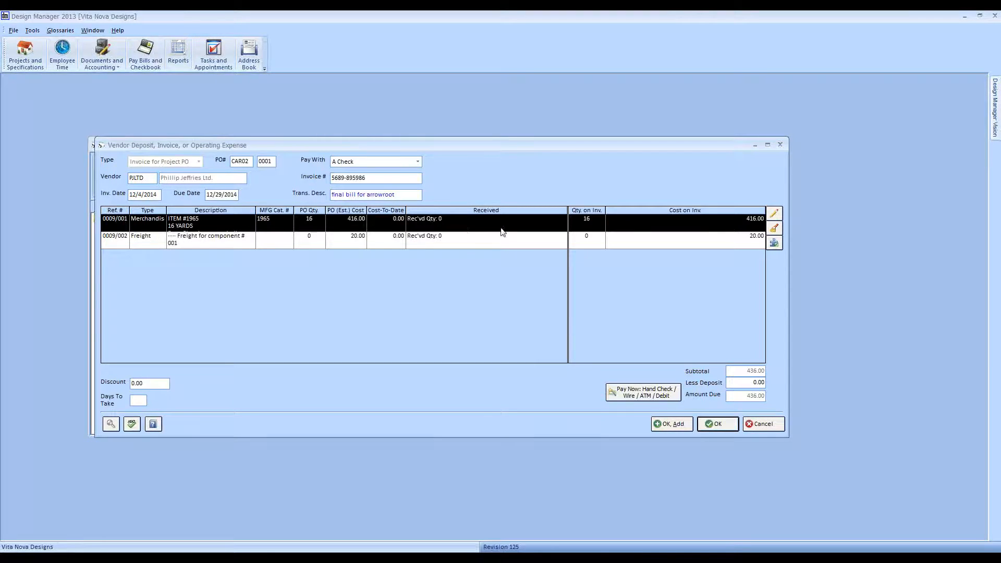
left_click(590, 239)
left_click(577, 219)
left_click(671, 242)
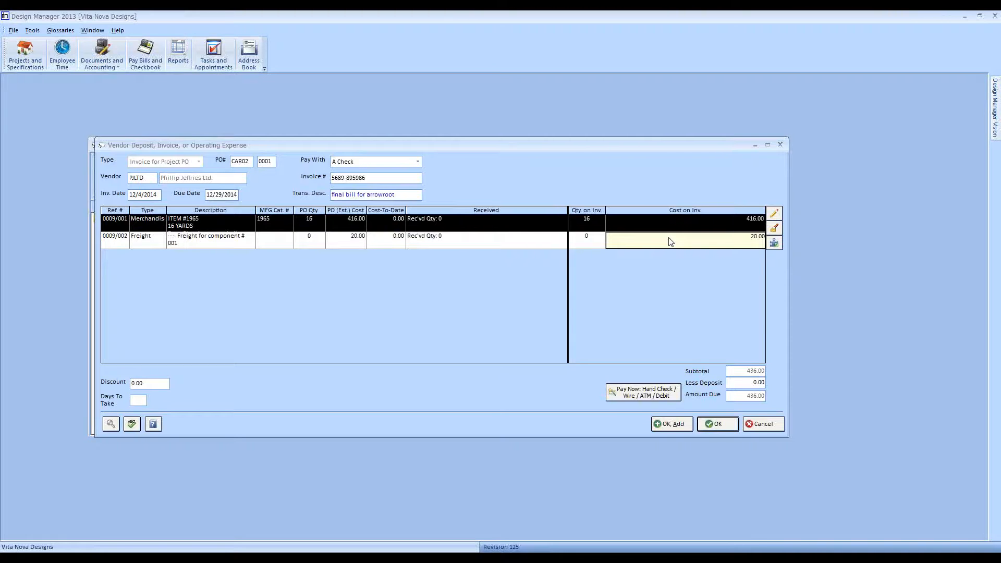
left_click(587, 219)
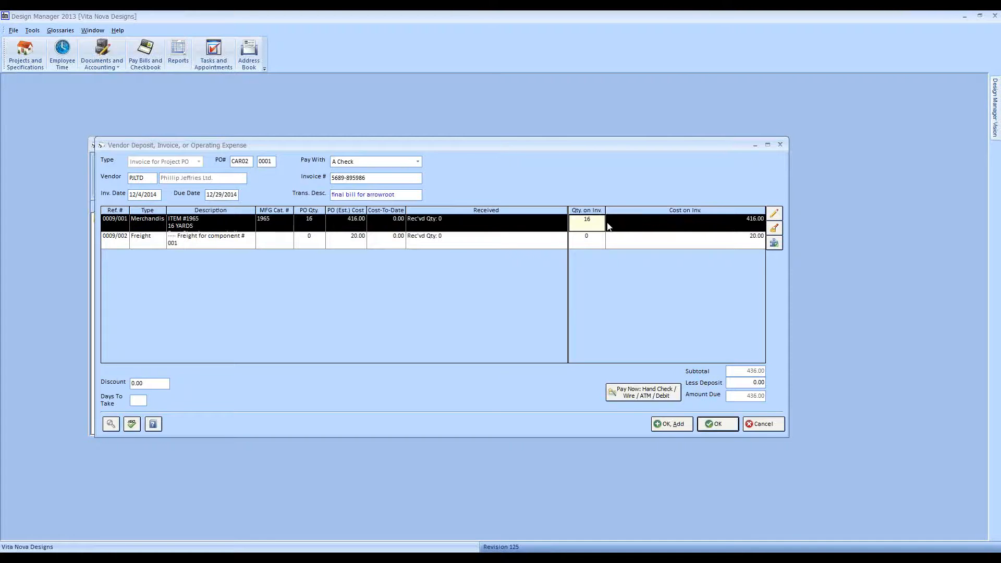
left_click(712, 229)
left_click(664, 225)
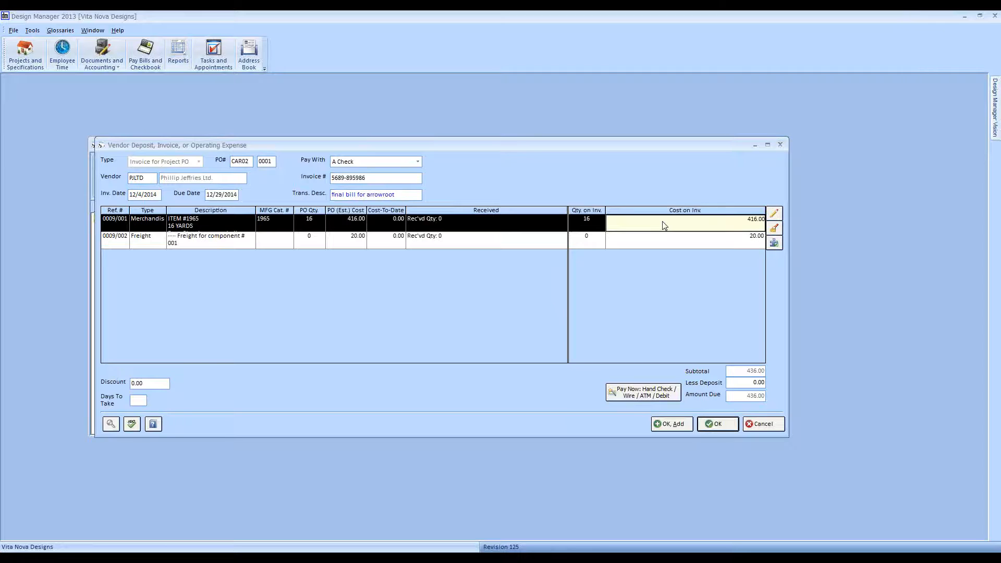
key("Escape")
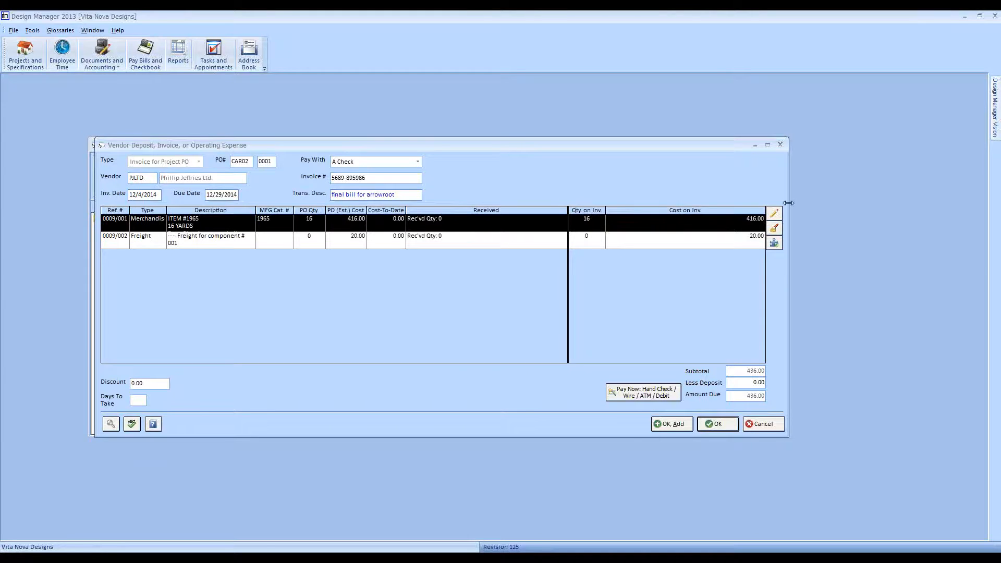
Step: Set the merchandise cost of line 0009/001 to 420 in the vendor invoice distribution
left_click(776, 217)
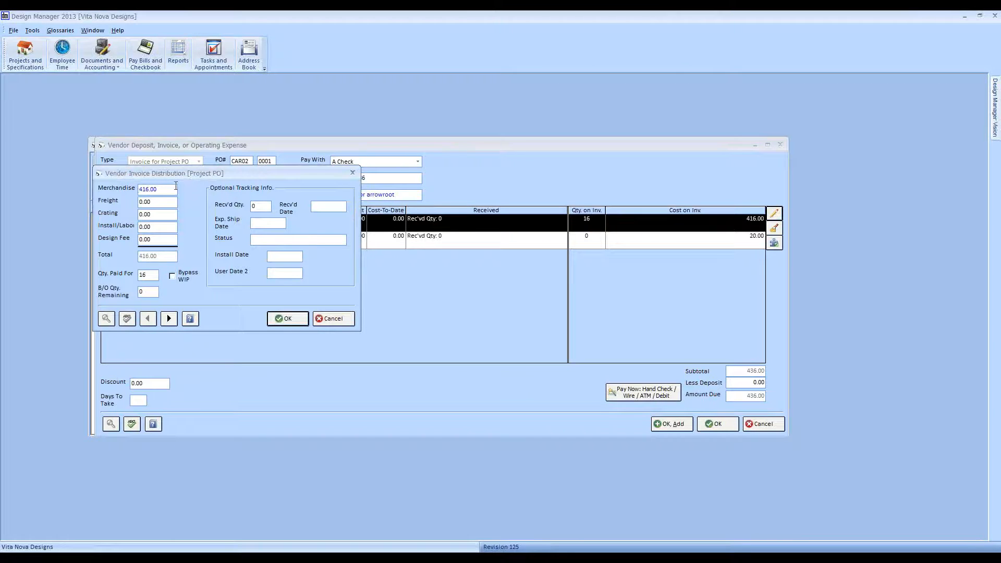
left_click_drag(163, 190, 136, 189)
type("420")
key("Return")
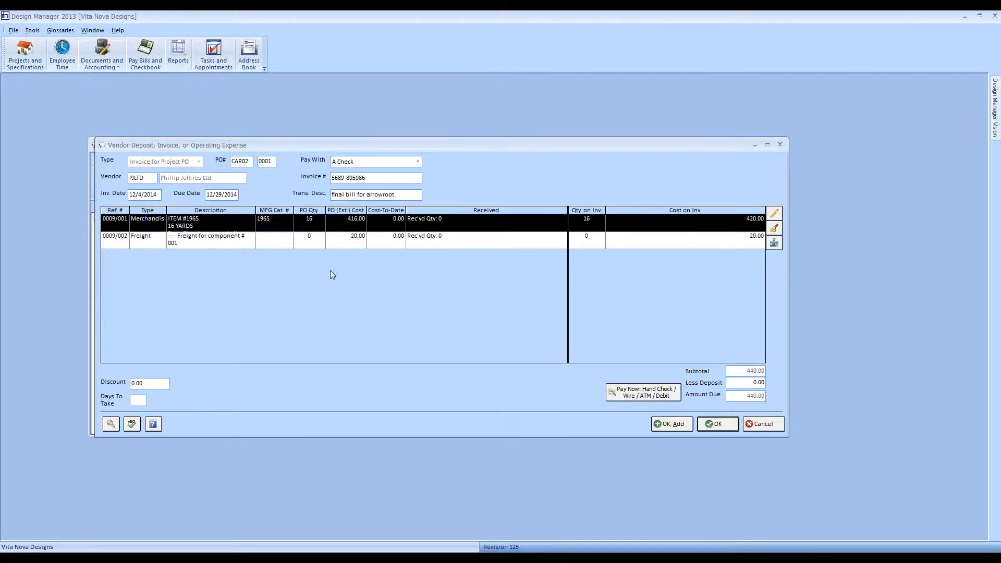
left_click(744, 224)
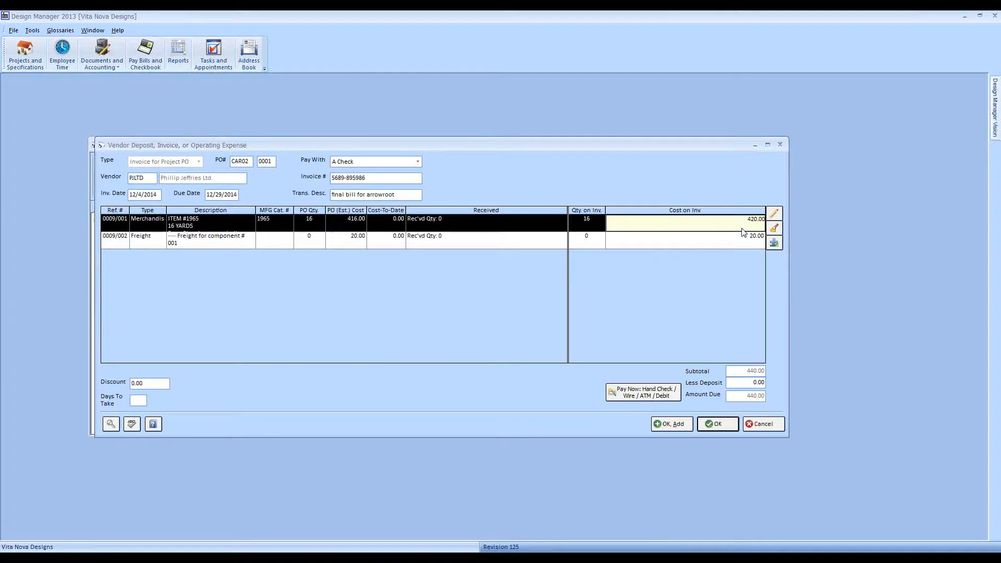
Step: Set the freight cost of line 0009/002 to 25 in the vendor invoice distribution
left_click(741, 245)
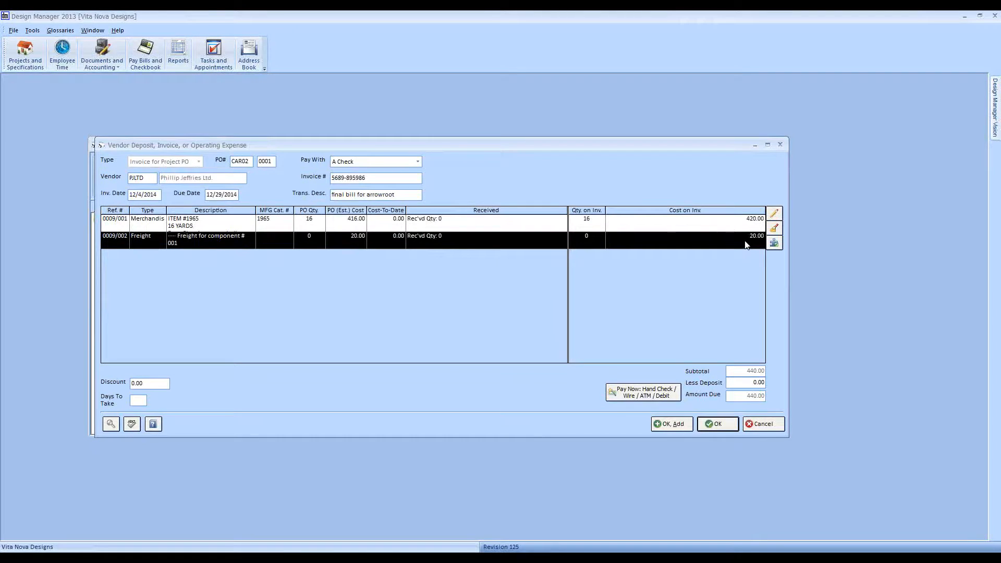
left_click(774, 213)
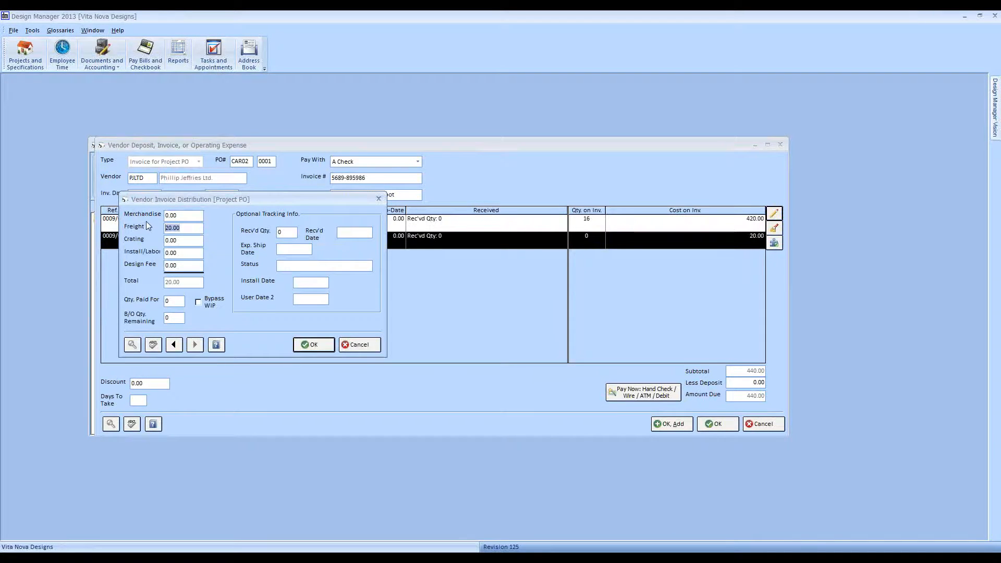
type("25")
key("Return")
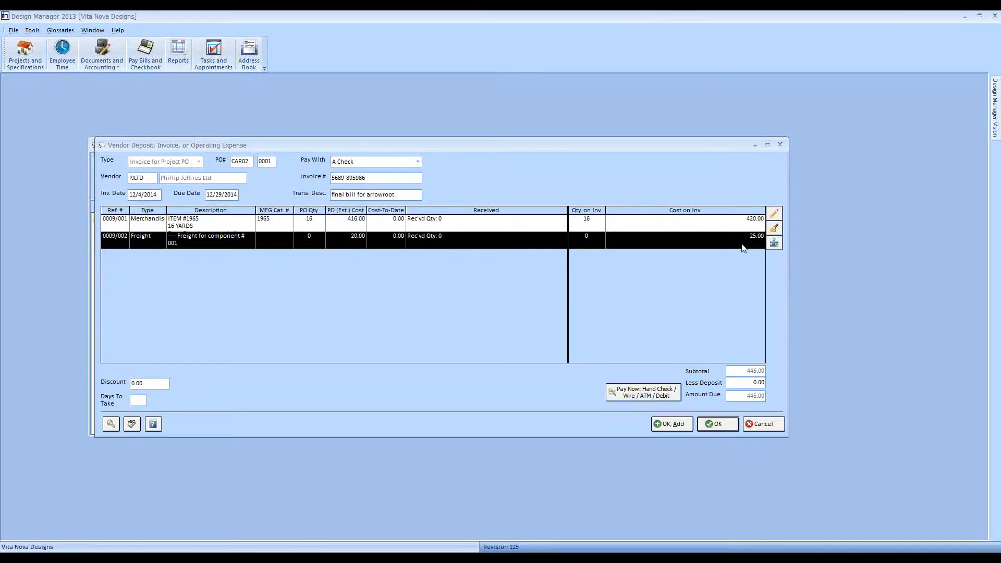
left_click(743, 243)
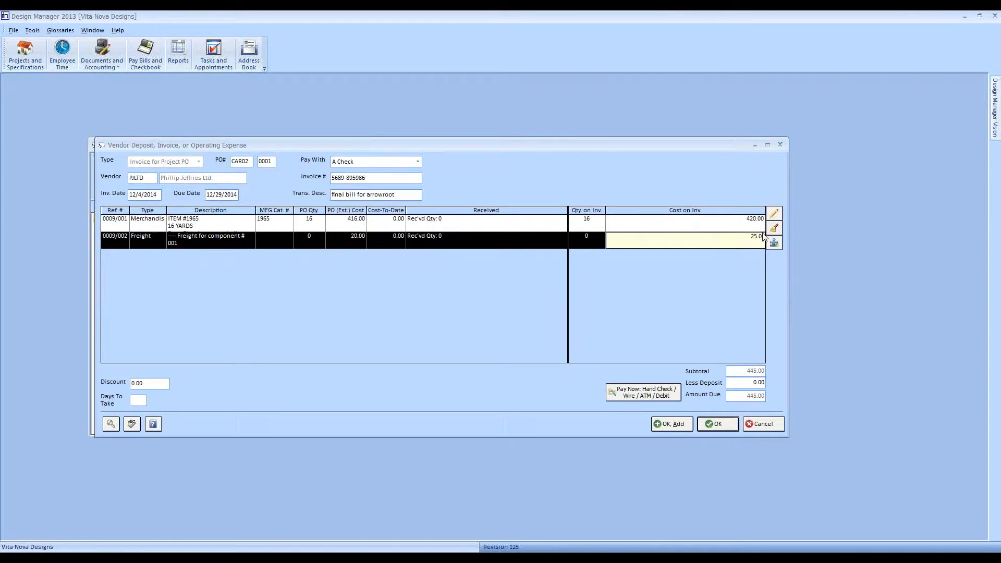
left_click(715, 312)
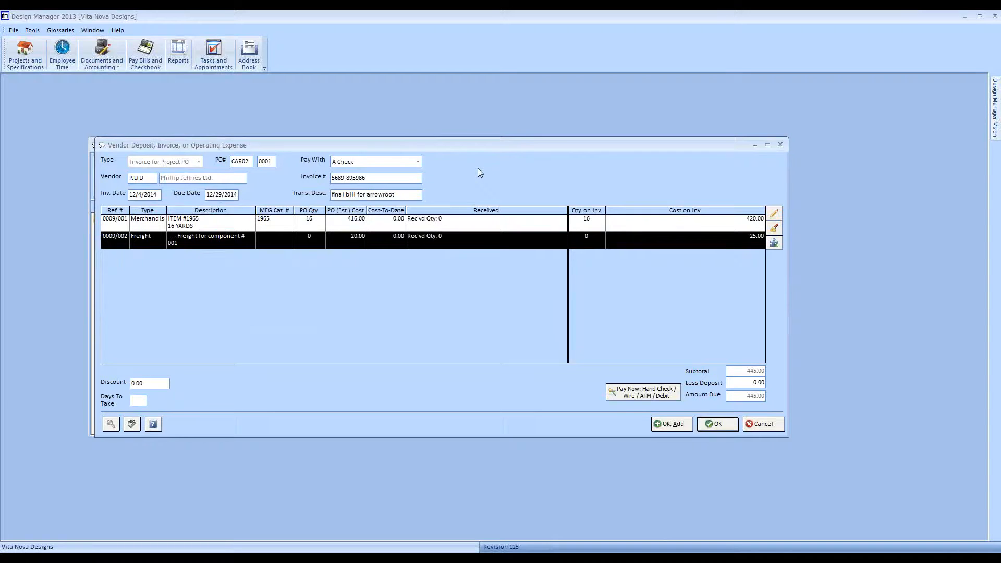
Step: Review the invoice's payment method options, and check the American Express account's type in the Account Glossary
left_click(419, 162)
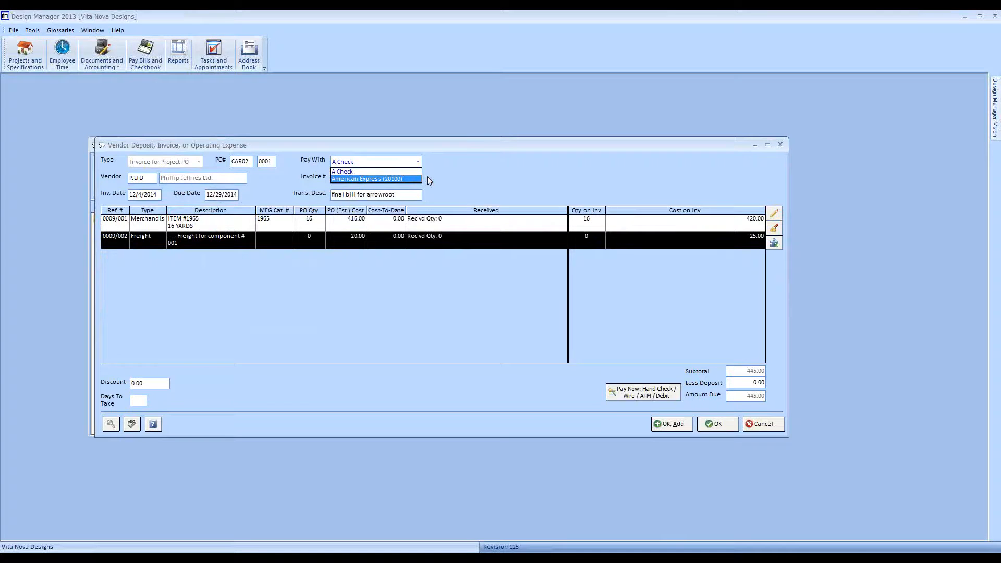
left_click(427, 179)
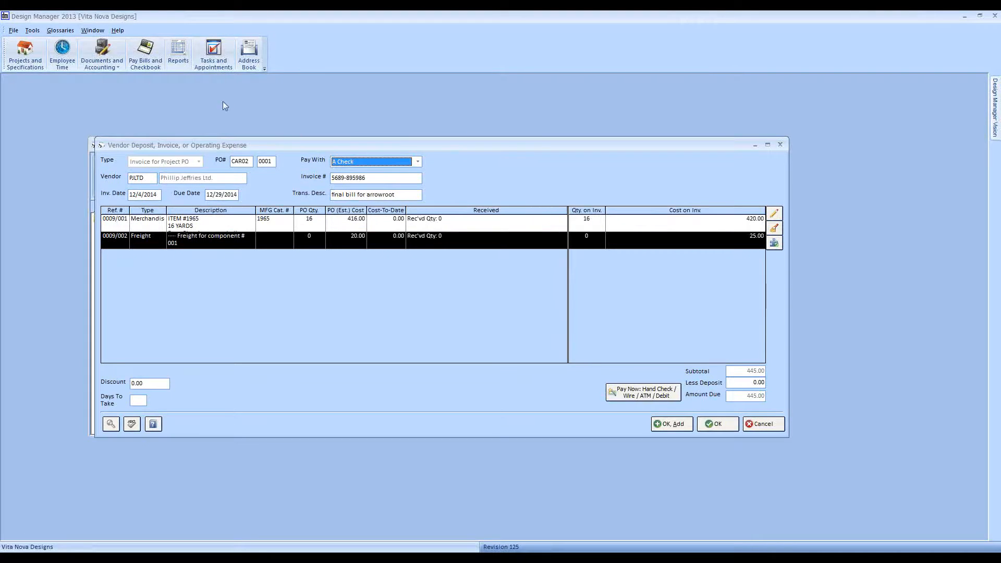
left_click(61, 30)
left_click(124, 105)
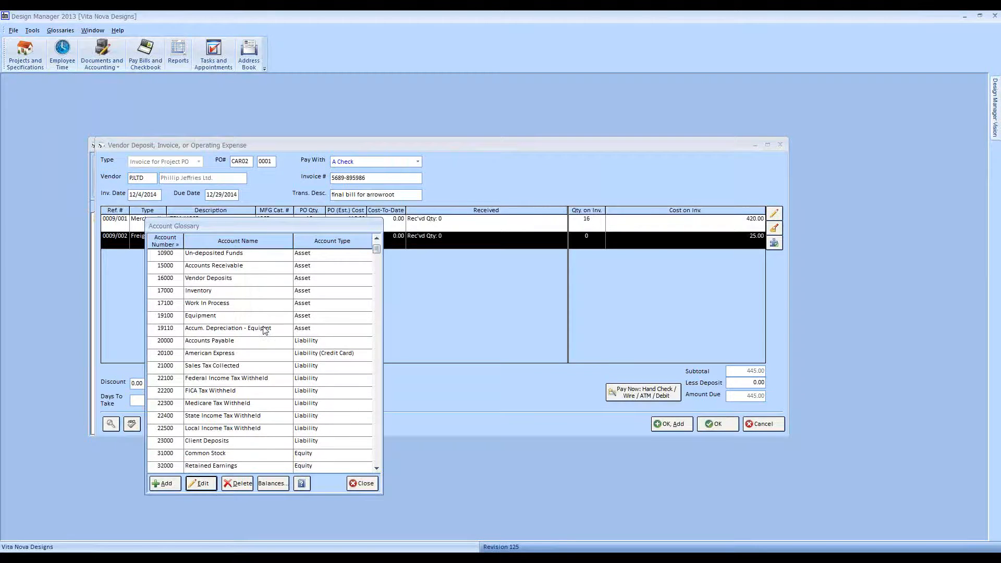
left_click(220, 355)
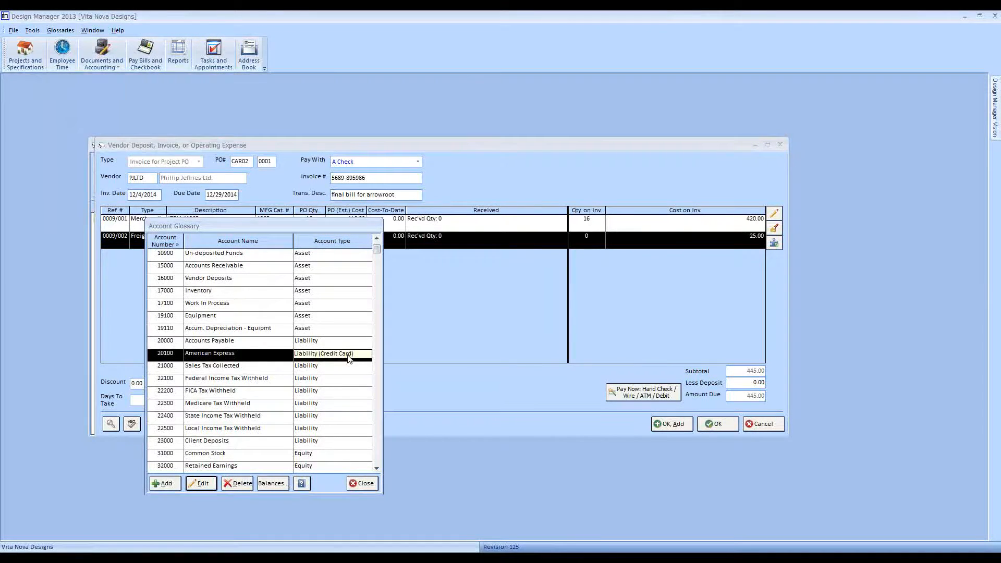
Step: Review the American Express account's type options without changing the account, and keep A Check as the invoice's payment method
left_click(203, 483)
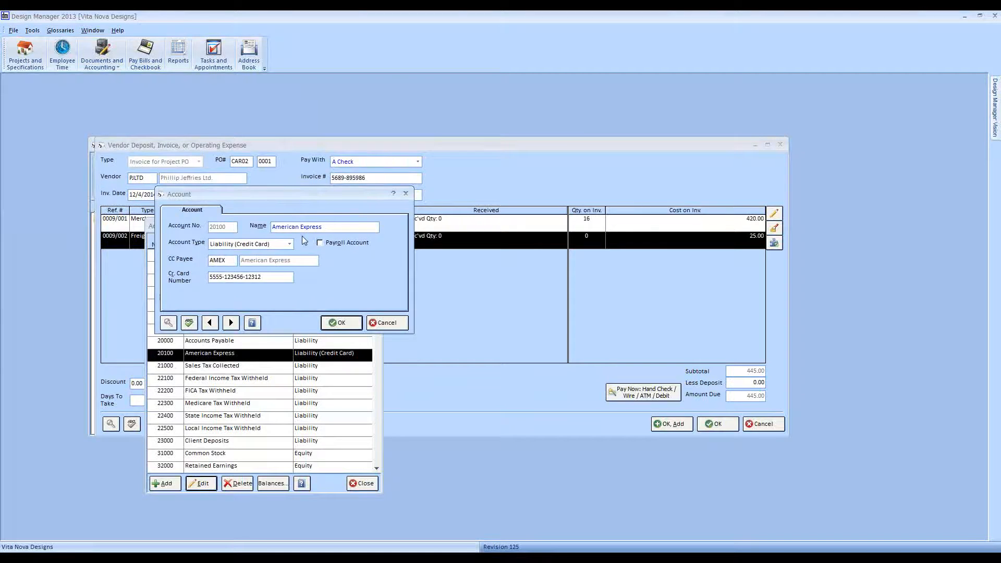
left_click(240, 245)
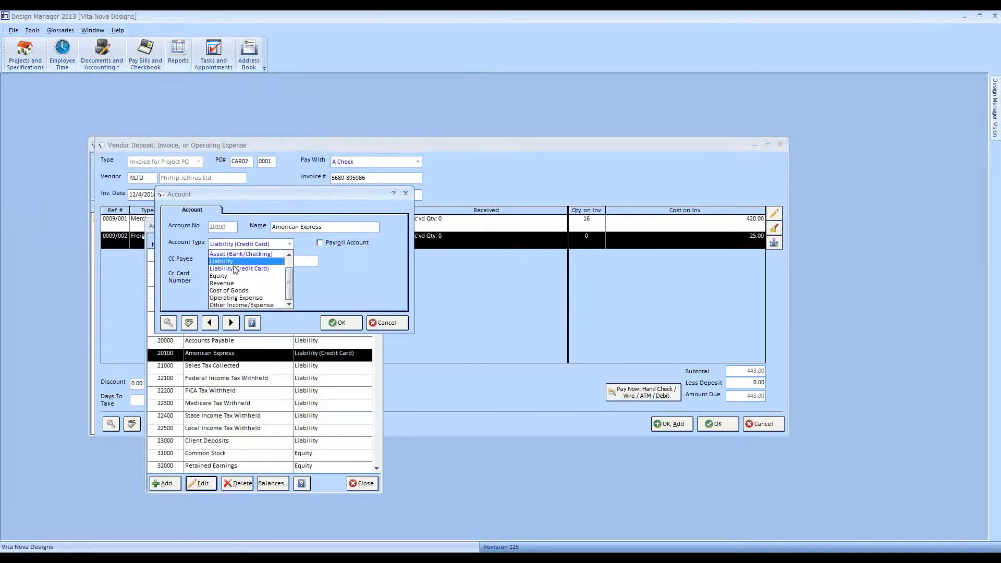
left_click(330, 286)
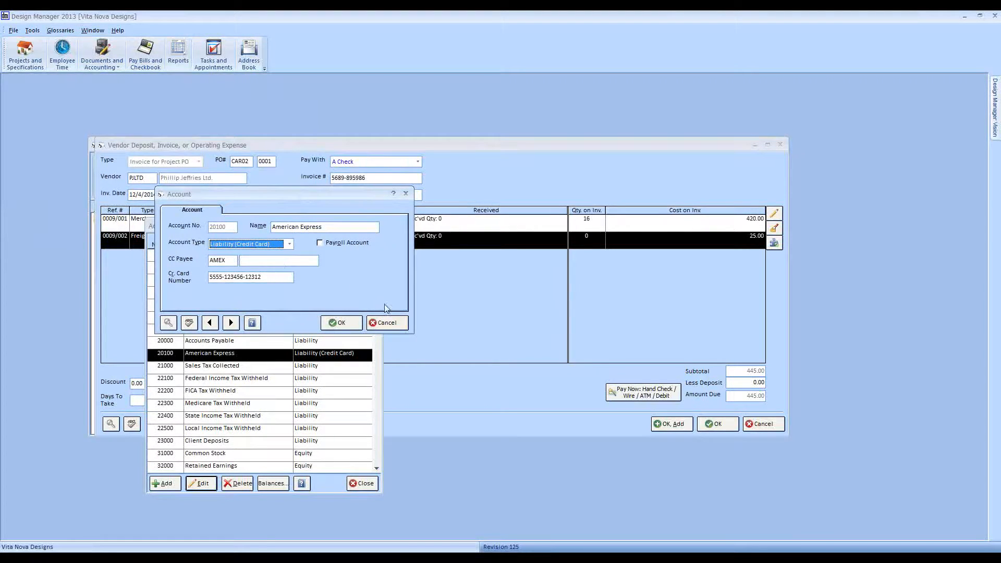
left_click(386, 323)
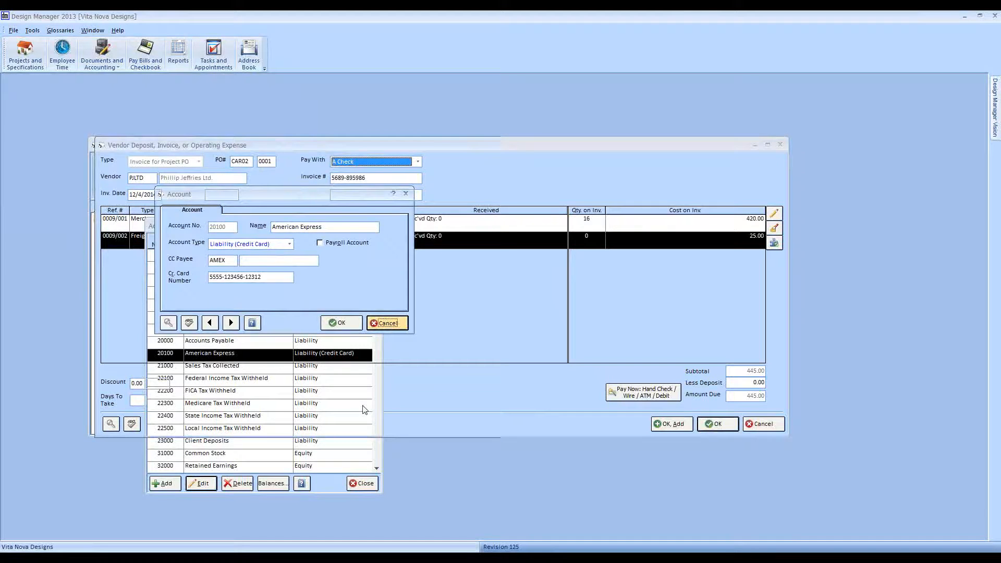
left_click(418, 162)
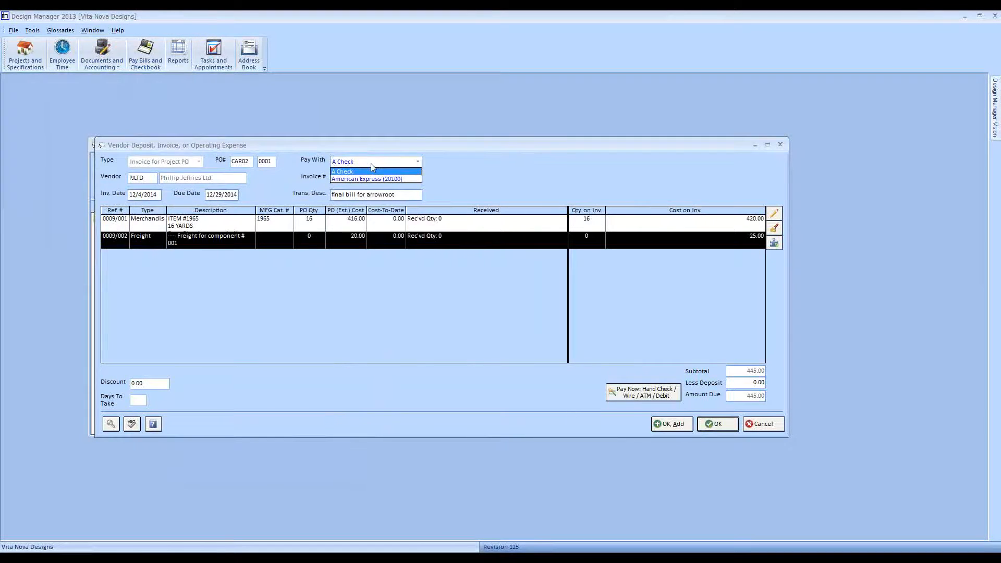
left_click(388, 171)
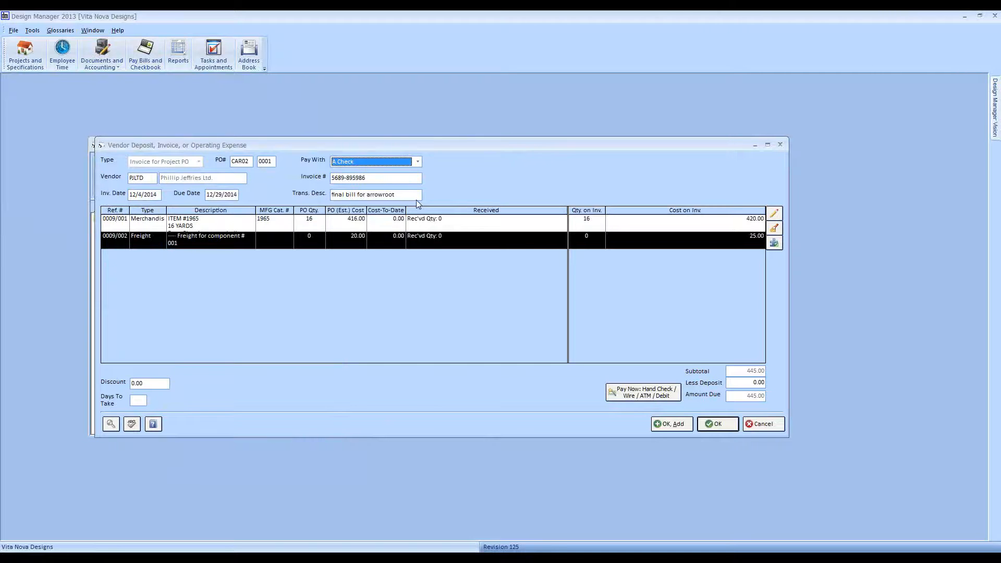
Step: Review the immediate payment types, including ATM/Debit, and the checking account choices for the invoice, without recording a payment
left_click(633, 397)
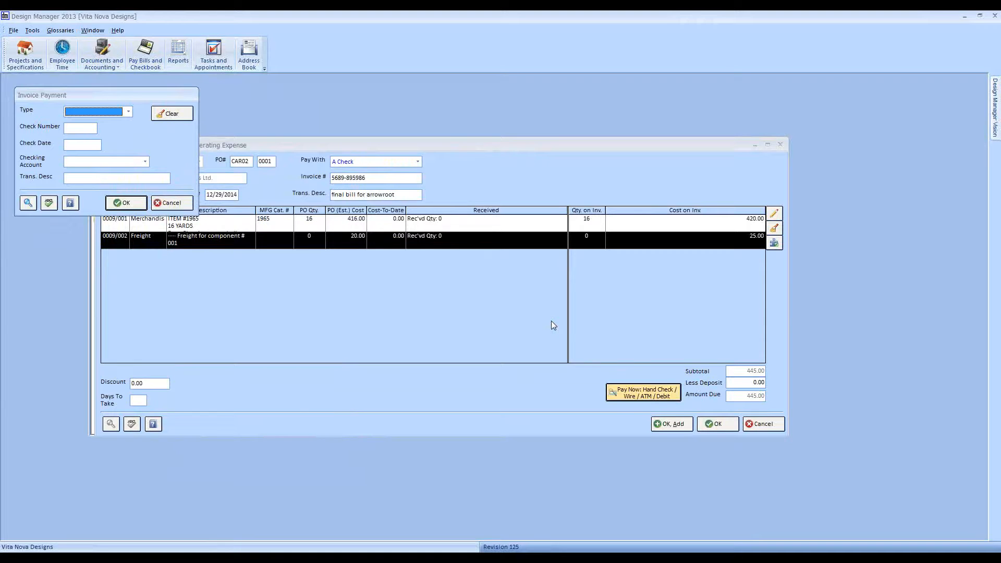
left_click(128, 112)
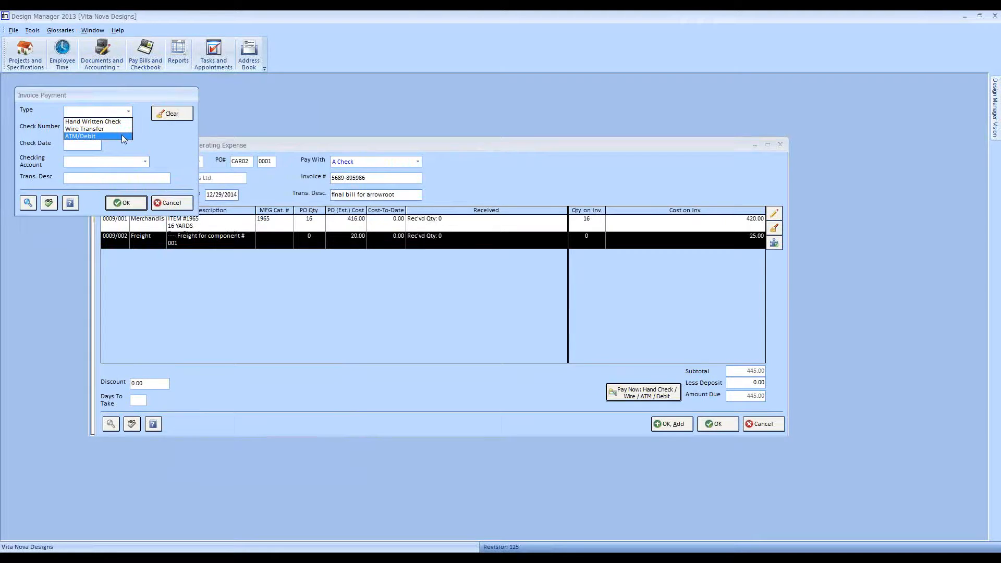
left_click(122, 136)
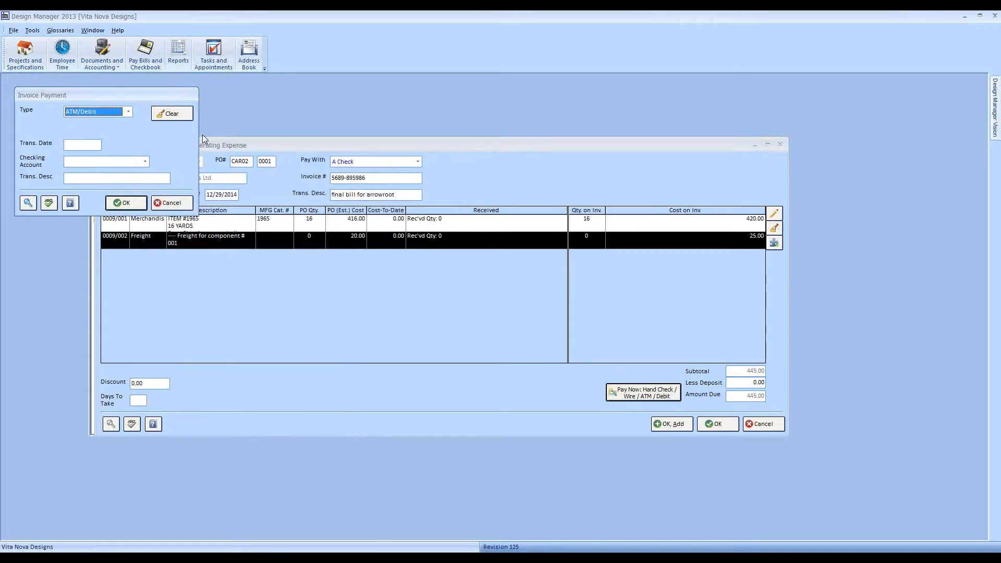
left_click(98, 145)
left_click(145, 162)
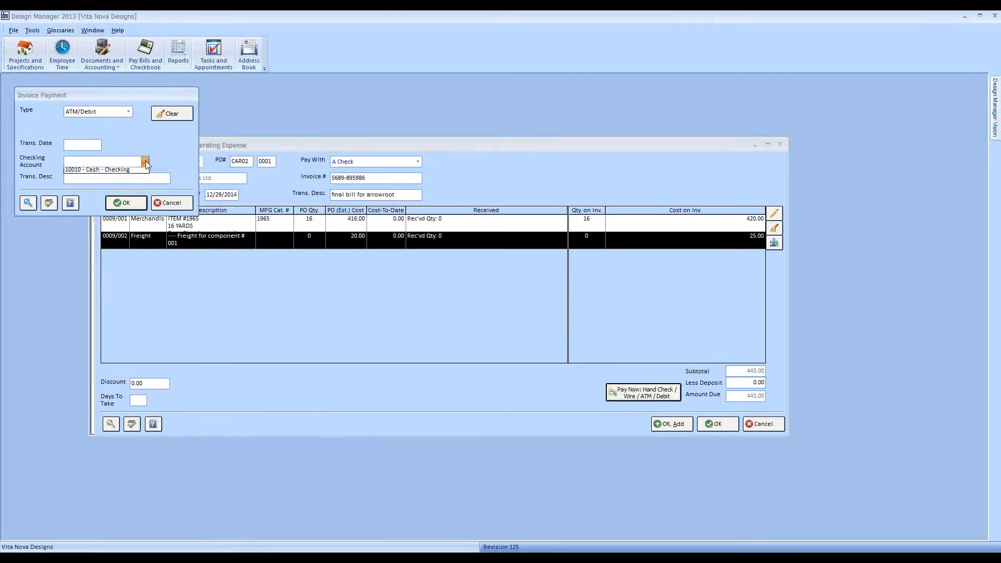
left_click(109, 171)
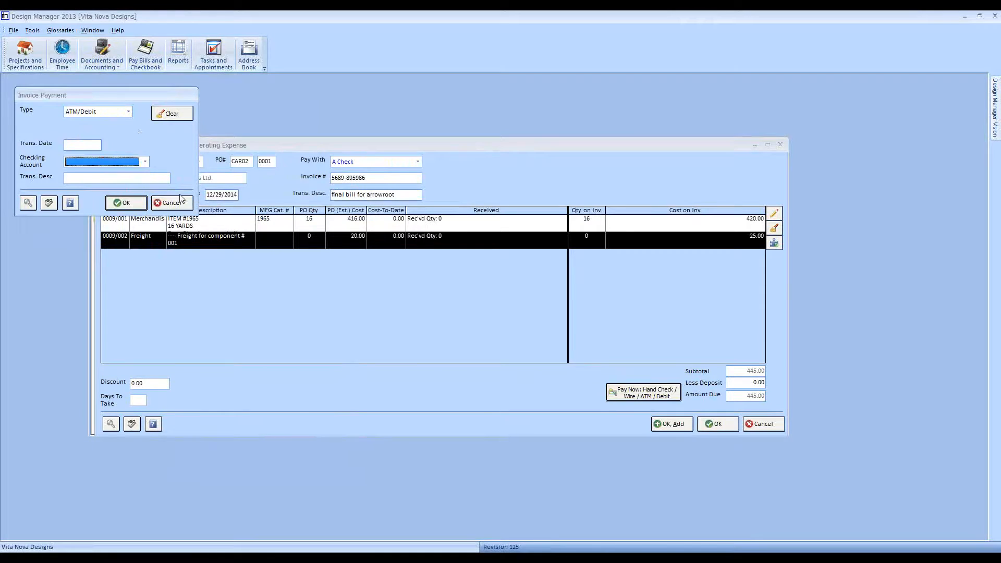
left_click(182, 203)
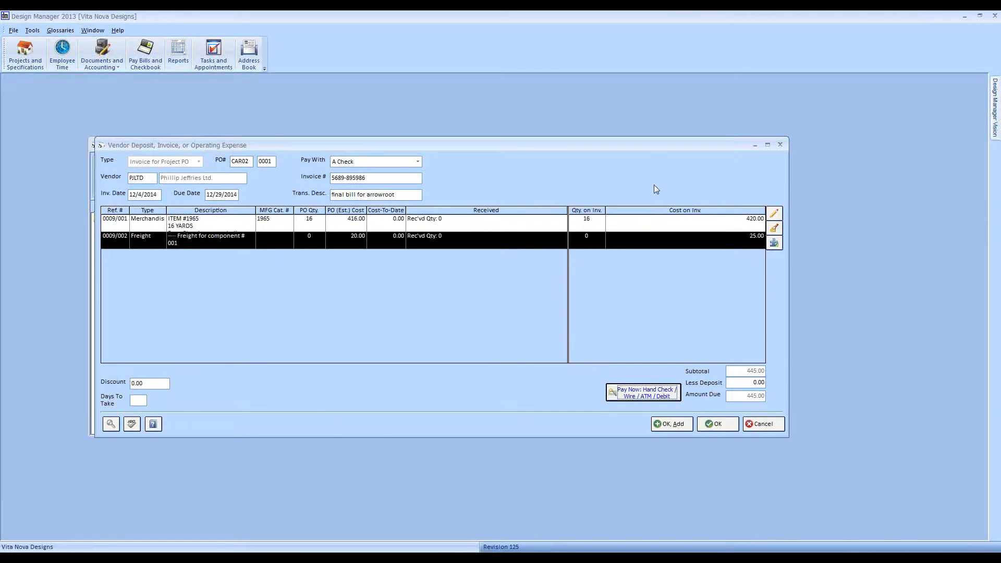
Step: Save the vendor invoice and select it under purchase order 0001 of project CAR02
left_click(722, 423)
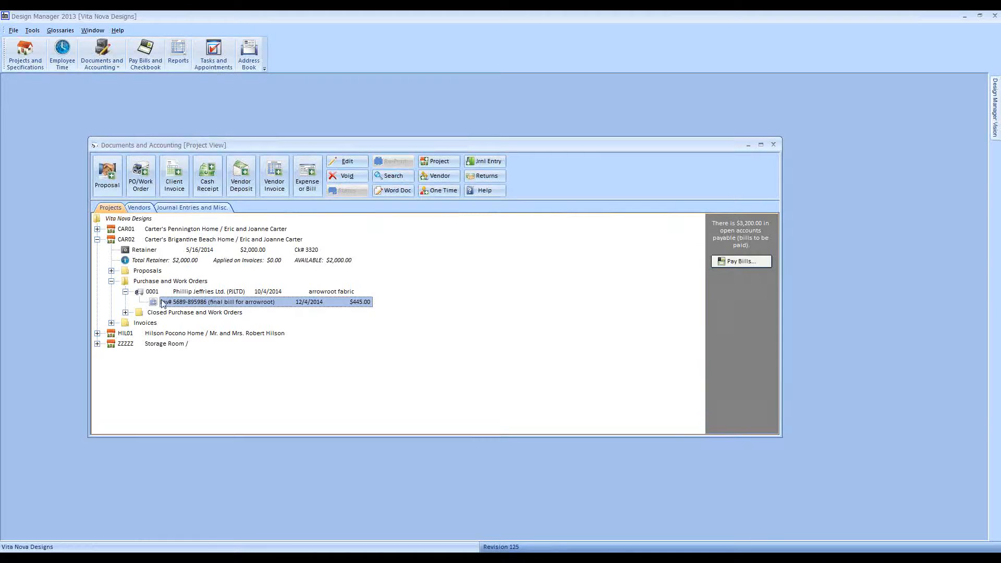
left_click(242, 291)
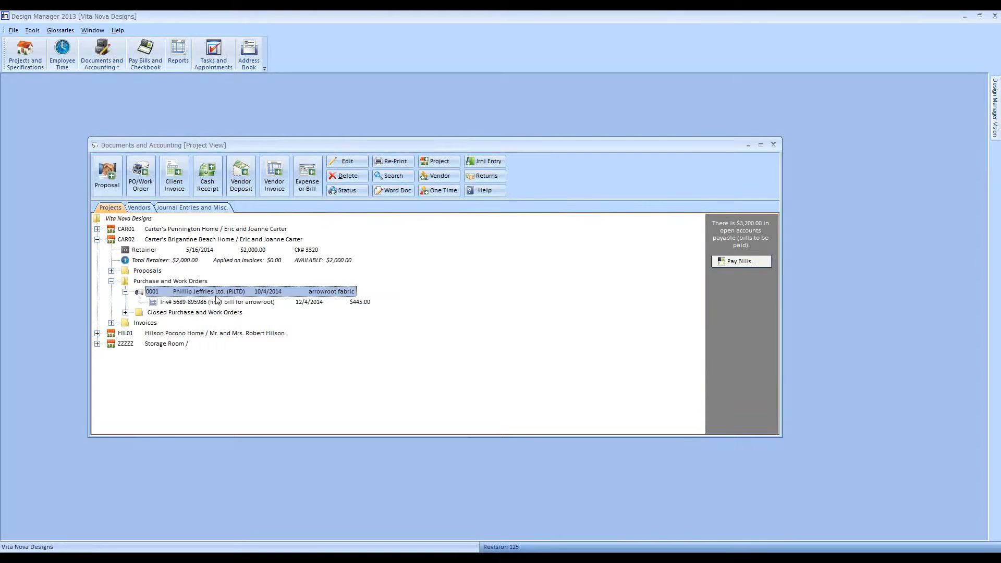
left_click(175, 305)
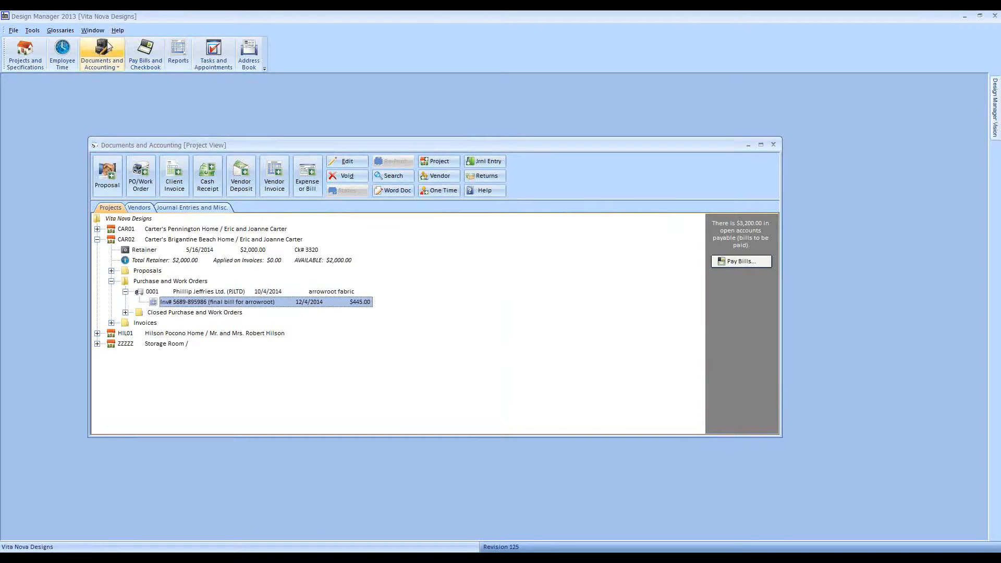
Step: Check the Phillip Jeffries Ltd. invoice's amount to pay among the open bills, and close the checking window
left_click(144, 62)
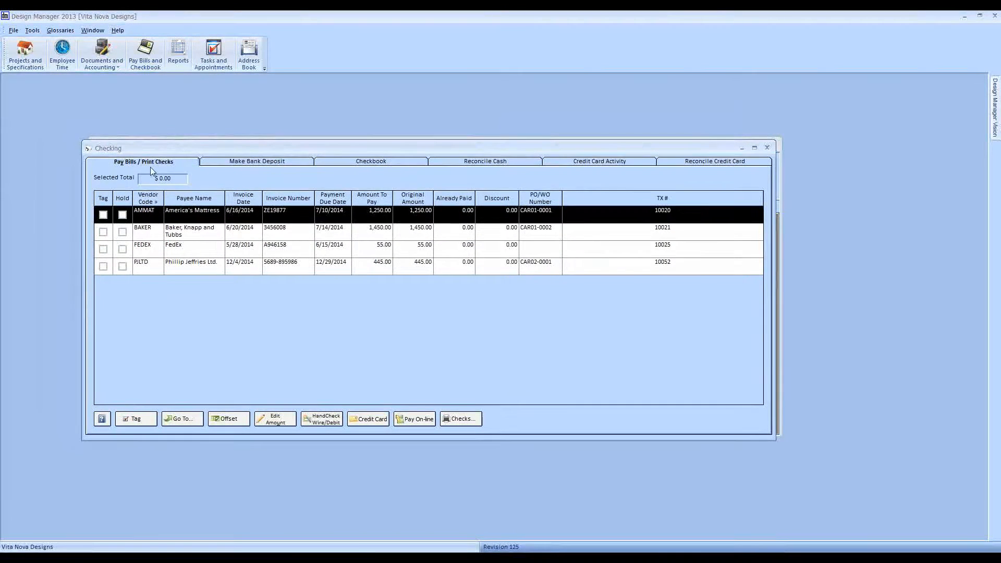
left_click(161, 271)
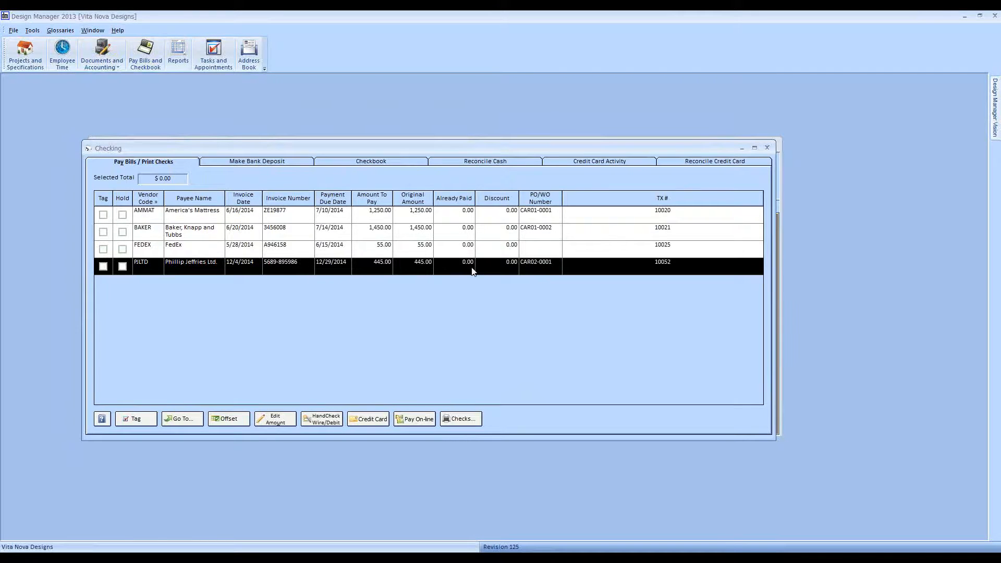
left_click(419, 270)
left_click(767, 148)
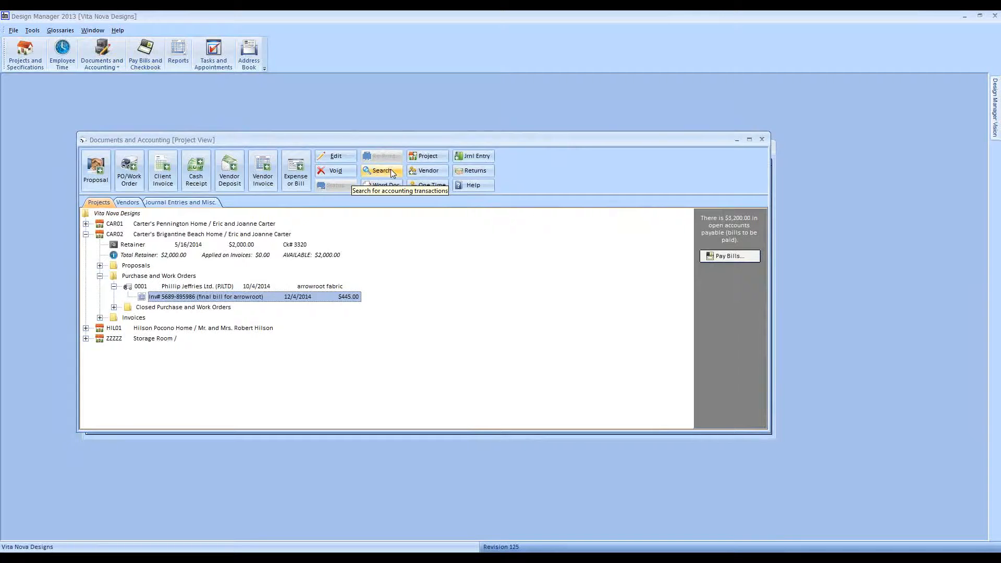
Step: Search the accounting transactions for Project / Order PO Related purchases dated 12/4/2014
left_click(390, 170)
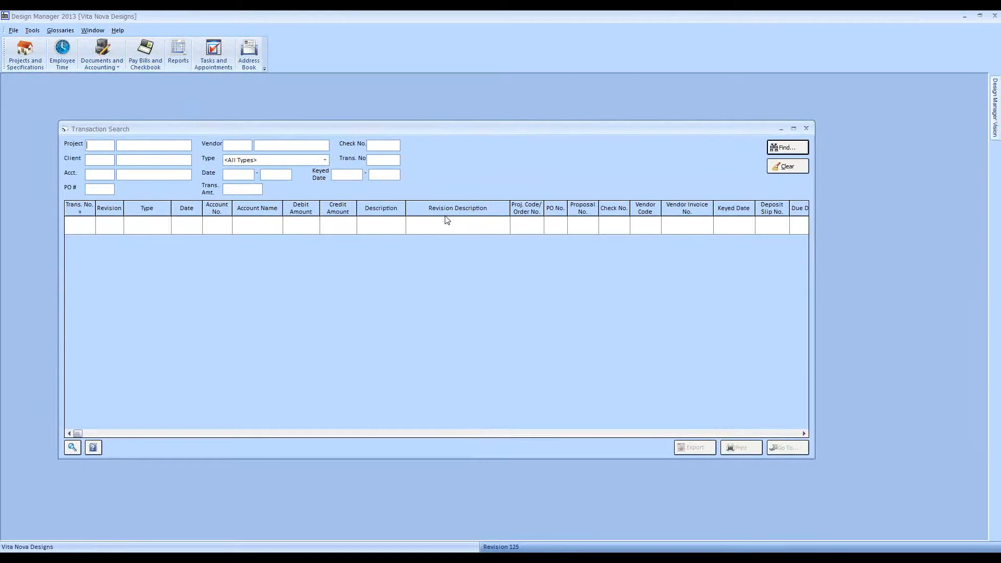
left_click(326, 159)
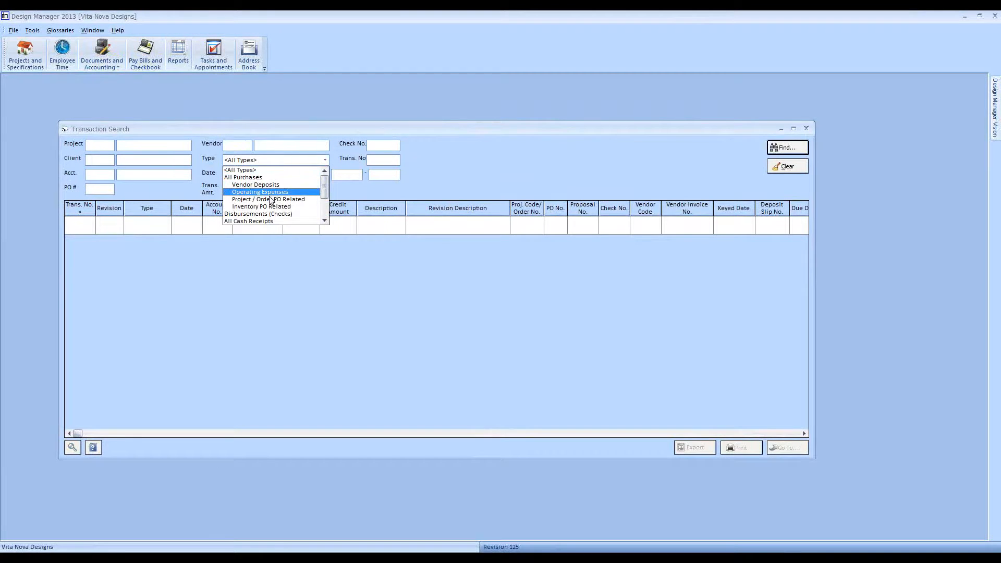
left_click(271, 200)
left_click(242, 175)
type("12/4/2014")
key("Tab")
key("Return")
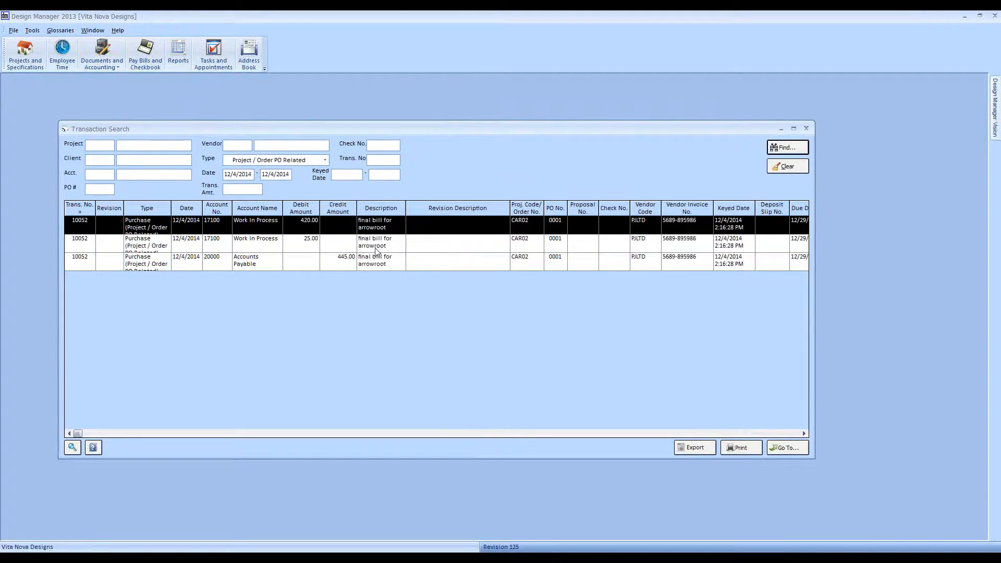
Step: Examine the invoice transaction's Accounts Payable credit and its two Work In Process debits, and leave the transaction search
left_click(296, 261)
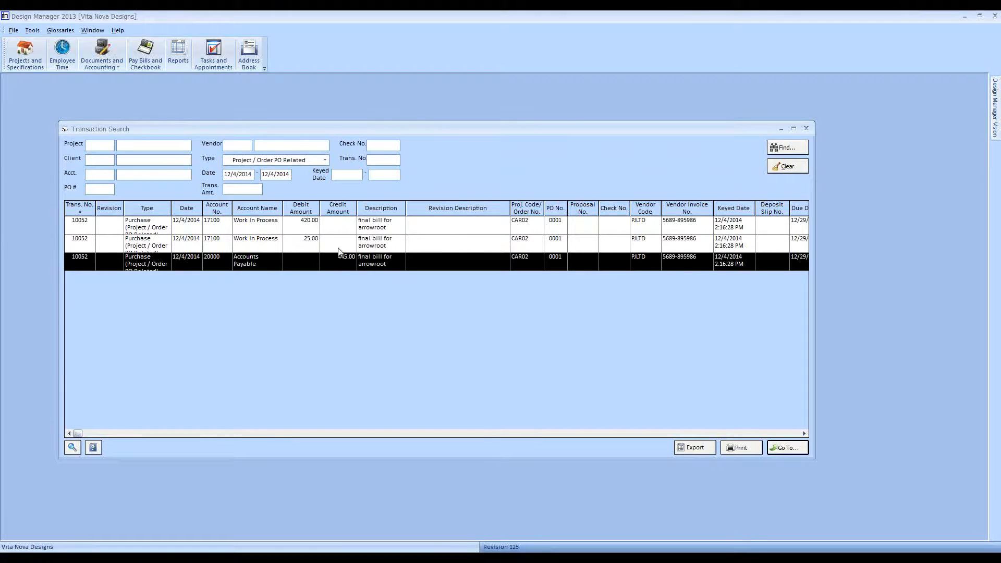
left_click(349, 262)
left_click(227, 224)
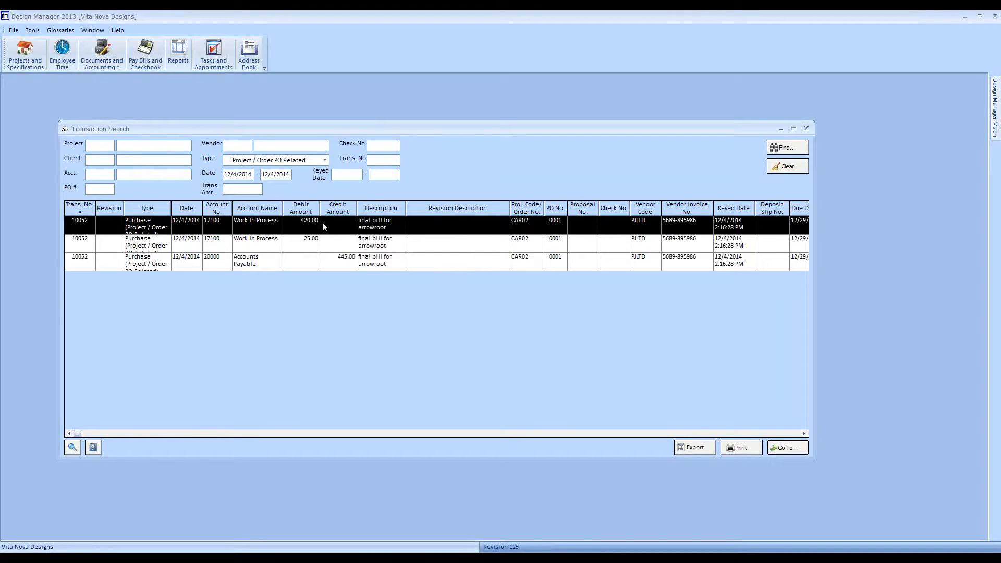
left_click(280, 239)
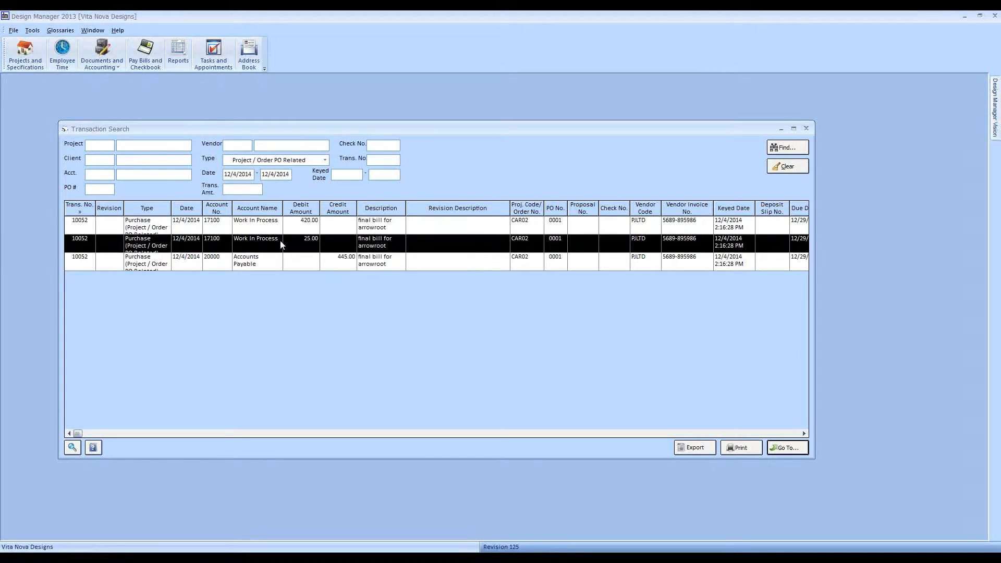
double_click(309, 246)
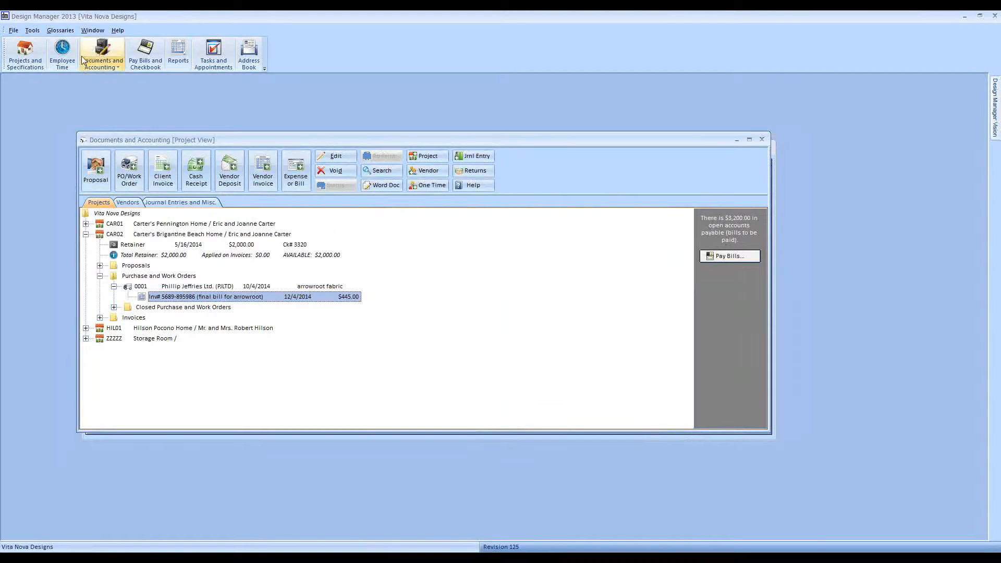
Step: Run the Work in Process report from the favorite reports for all projects
left_click(177, 52)
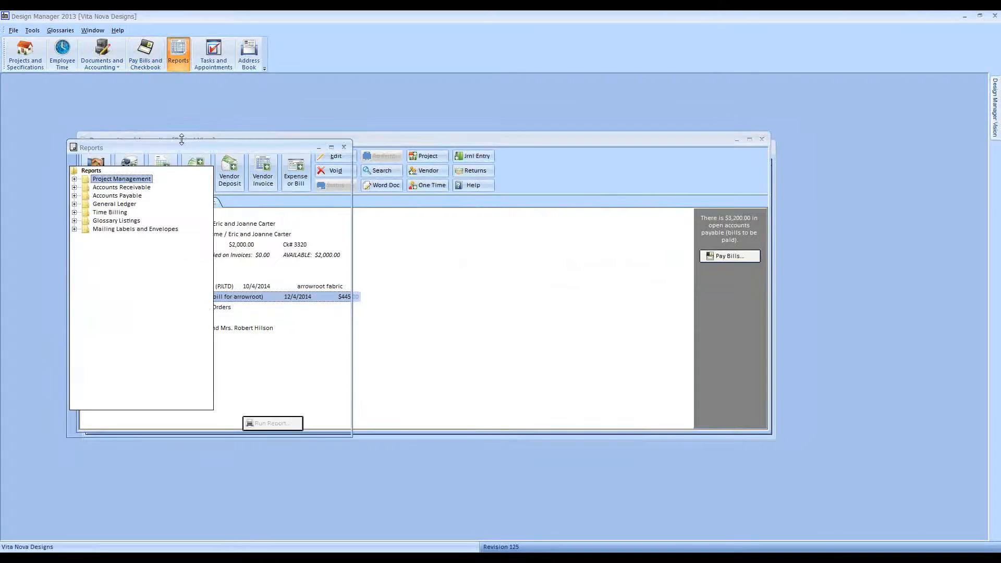
left_click(138, 161)
left_click(124, 179)
double_click(125, 179)
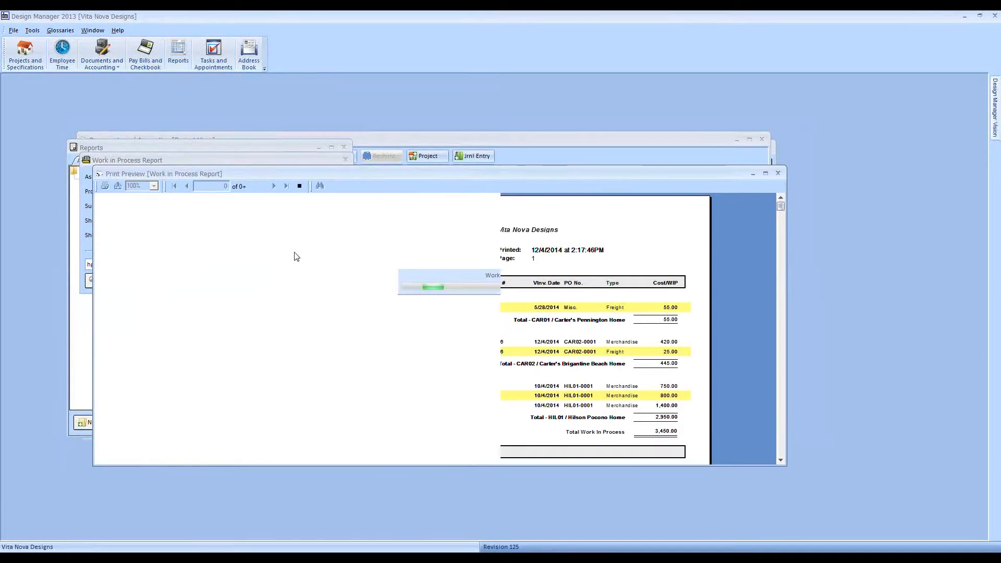
Step: Examine the Wall Treatments and Freight lines of project CAR02 in the Work In Process report, and close the preview
left_click(243, 332)
left_click(223, 344)
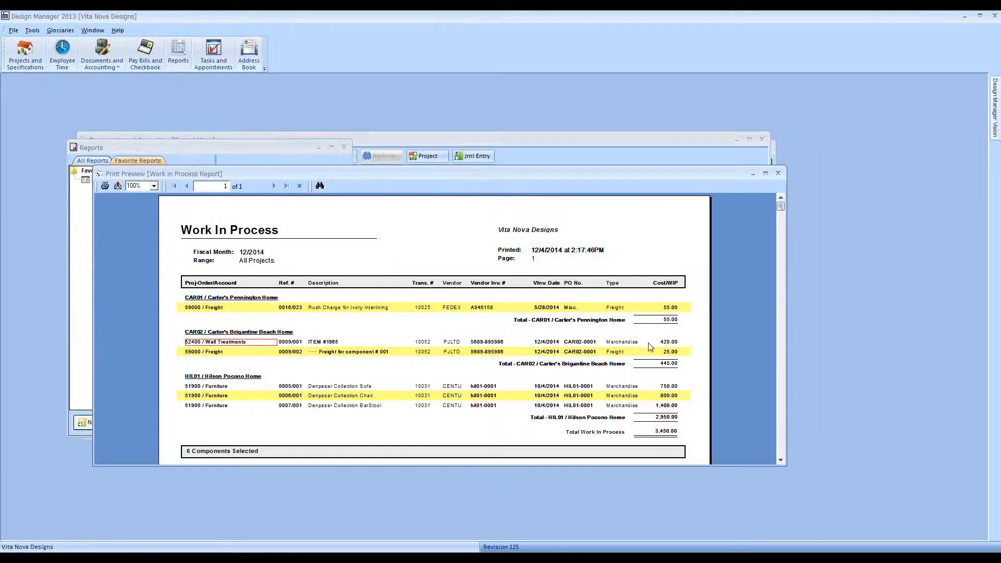
left_click(215, 353)
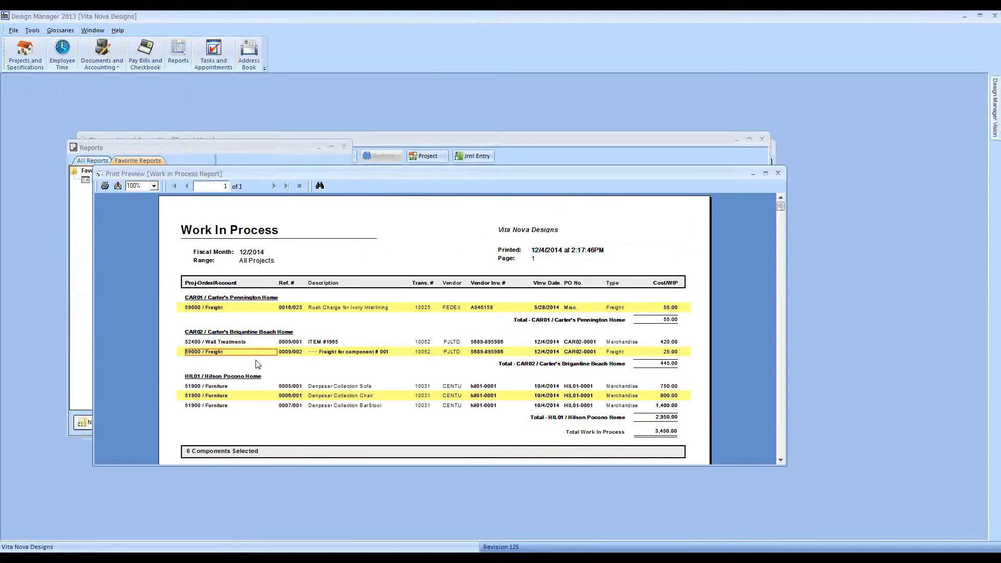
left_click(239, 342)
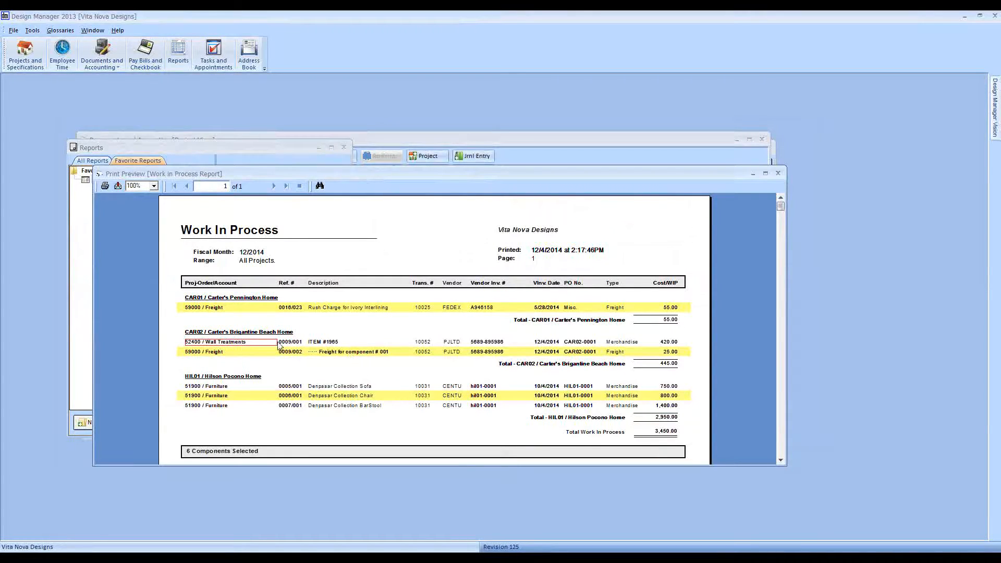
left_click(211, 354)
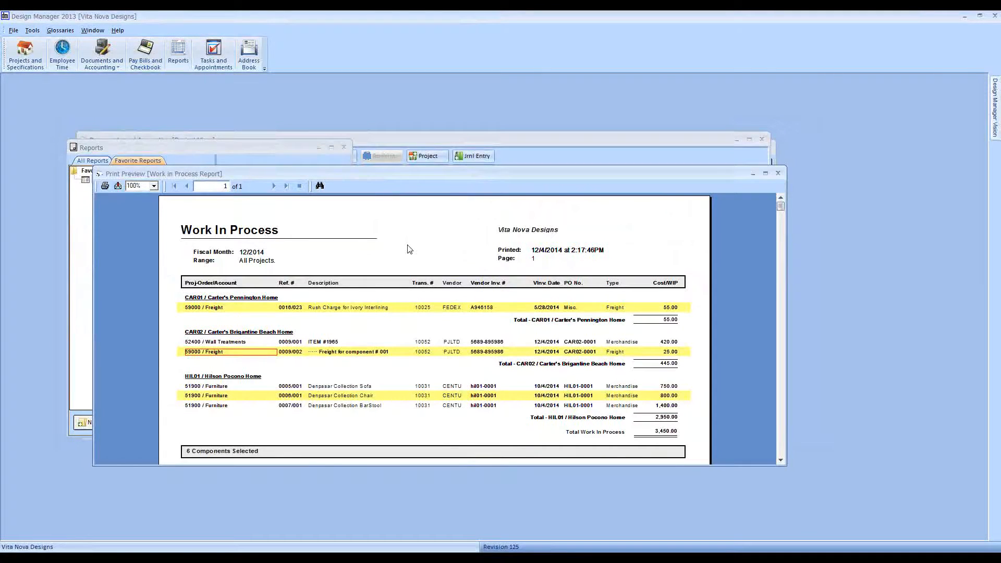
left_click(778, 173)
Step: Run the detail version of the Aged Accounts Payable report as of 12/2014 with aging date 12/4/2014
left_click(92, 160)
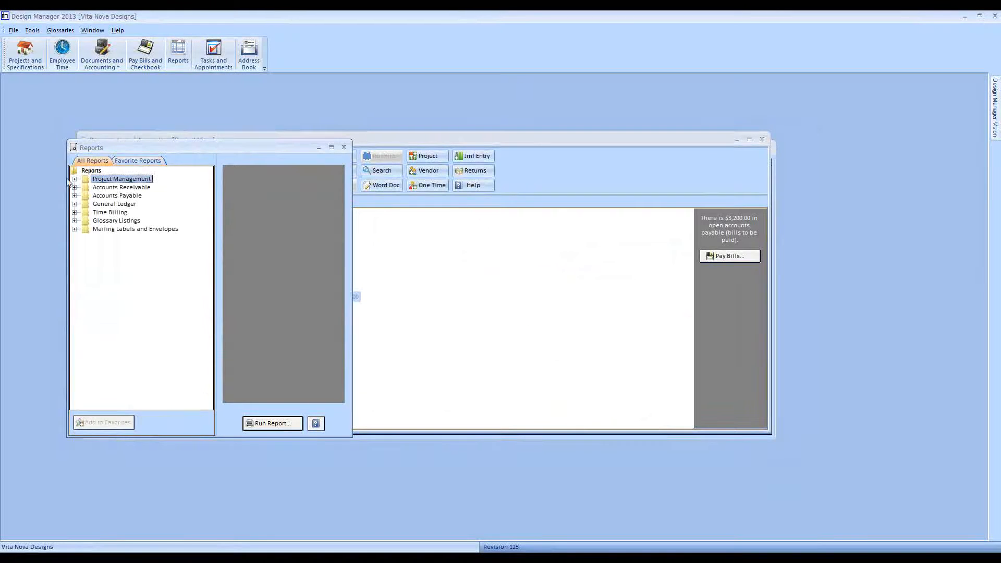
left_click(75, 196)
left_click(126, 223)
double_click(126, 222)
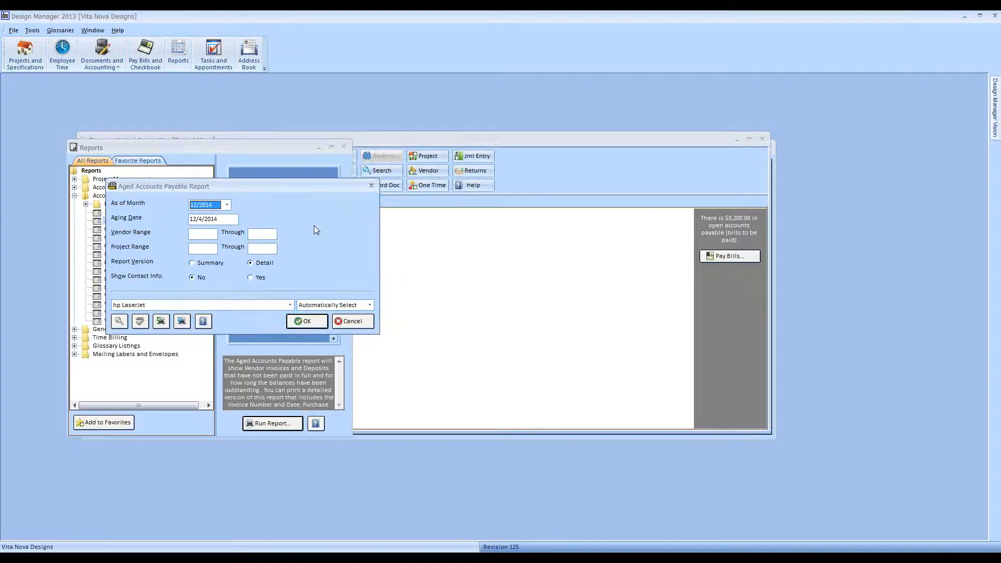
left_click(307, 321)
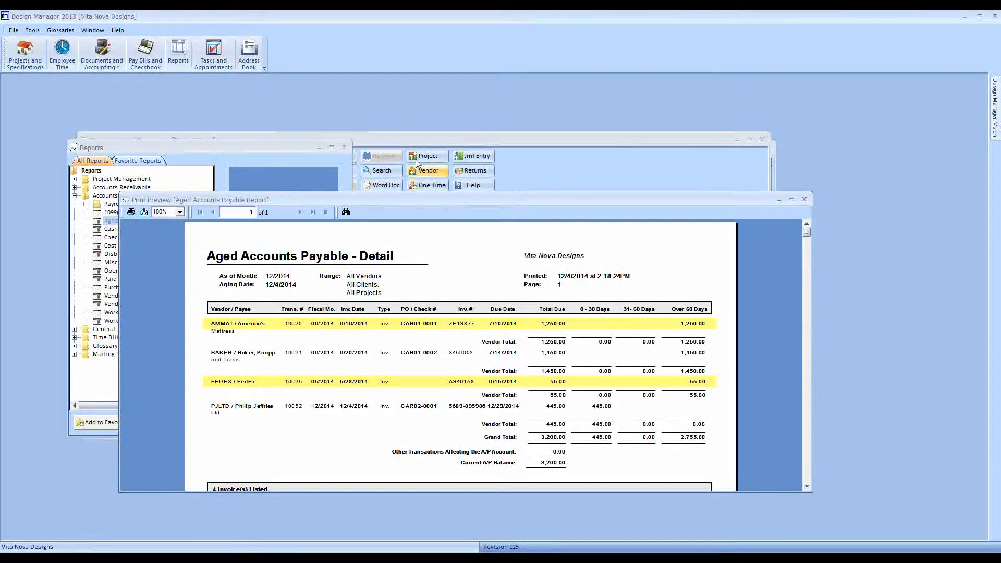
left_click(772, 162)
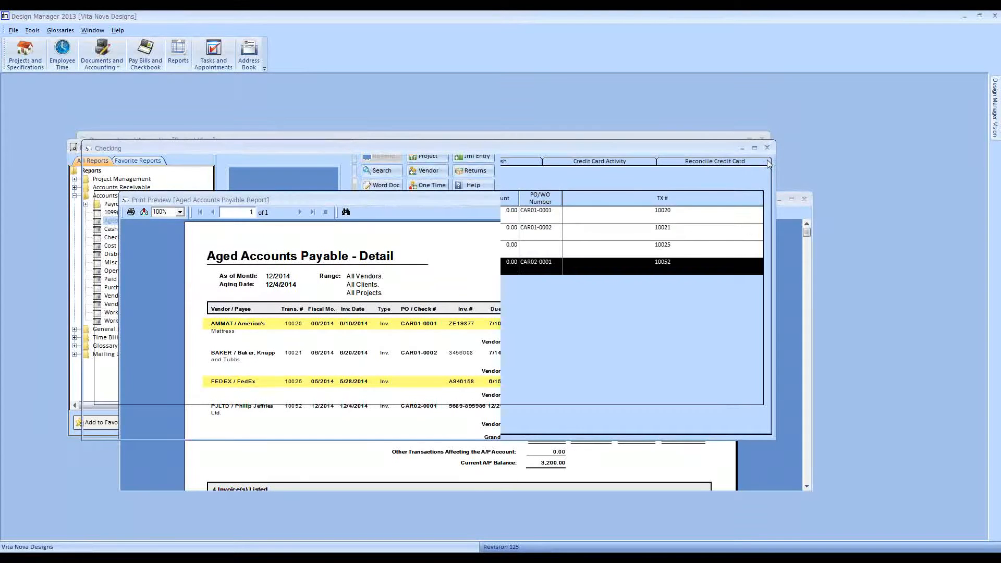
Step: Compare the Aged Accounts Payable detail report with the open bills listed for payment, and close the report preview
left_click_drag(267, 138, 239, 120)
left_click_drag(394, 198, 467, 282)
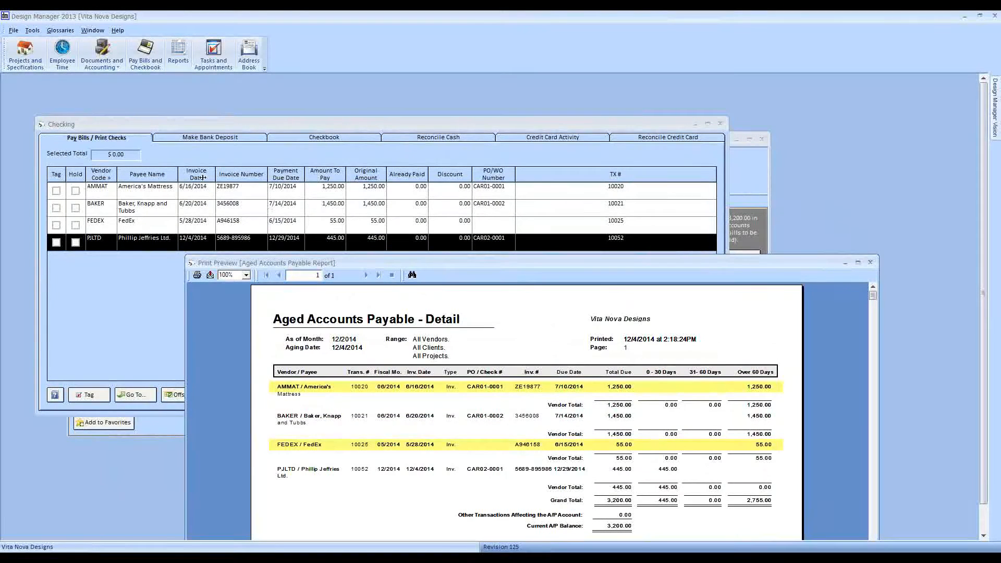
left_click(182, 224)
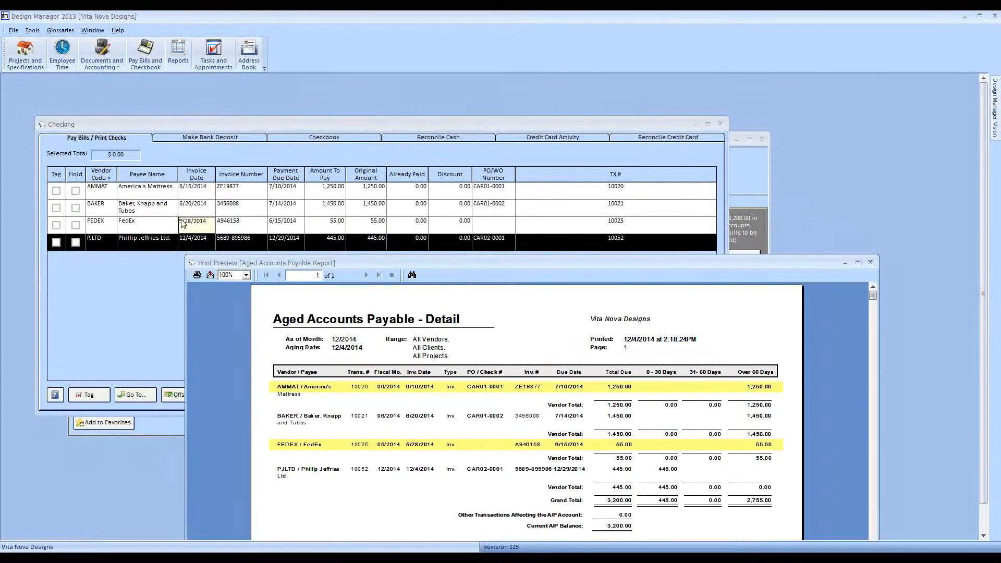
left_click(191, 264)
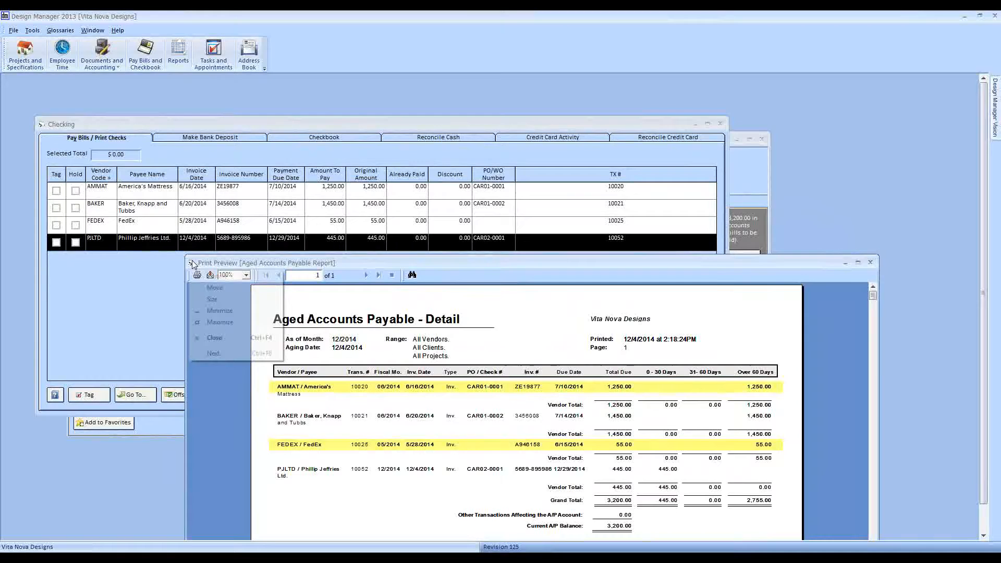
left_click(192, 263)
left_click_drag(234, 131, 295, 163)
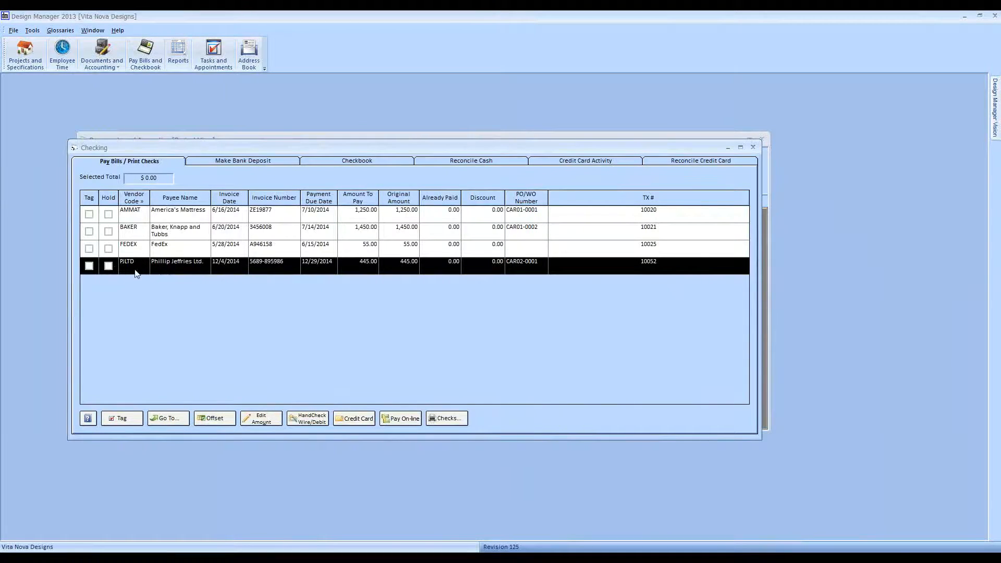
Step: Tag the Phillip Jeffries Ltd. bill and print and post its check from the Cash - Checking account
left_click(91, 265)
left_click(447, 418)
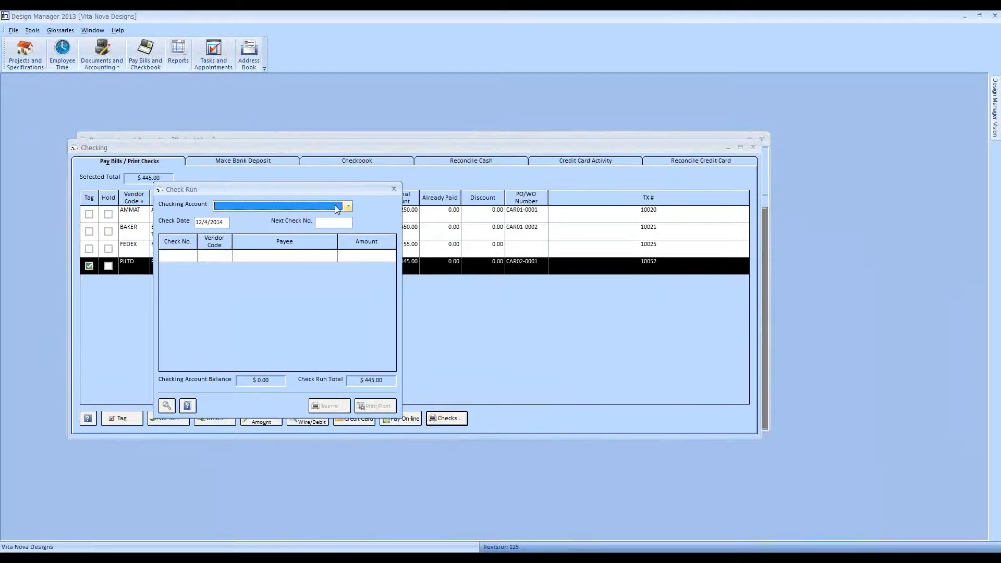
left_click(349, 205)
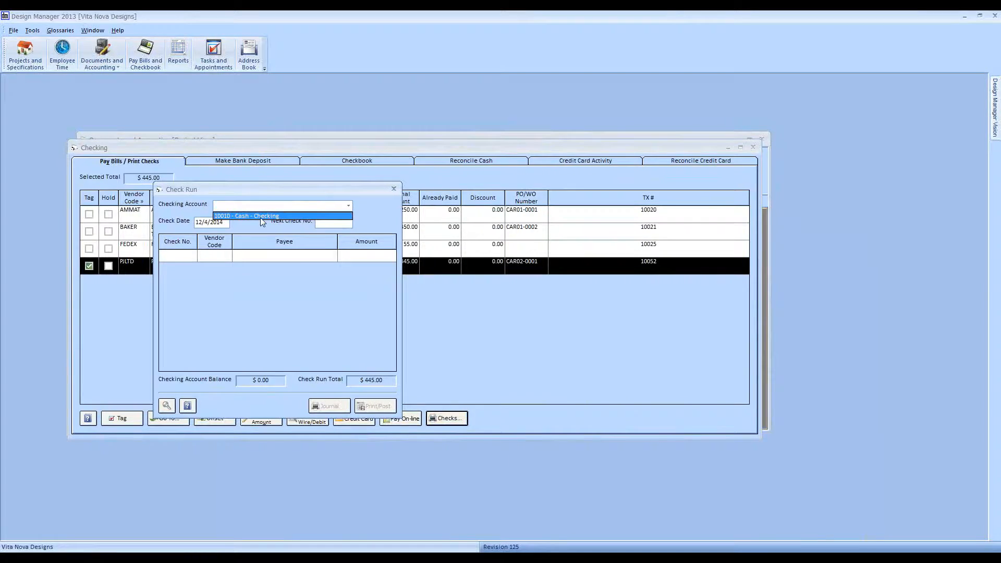
left_click(246, 214)
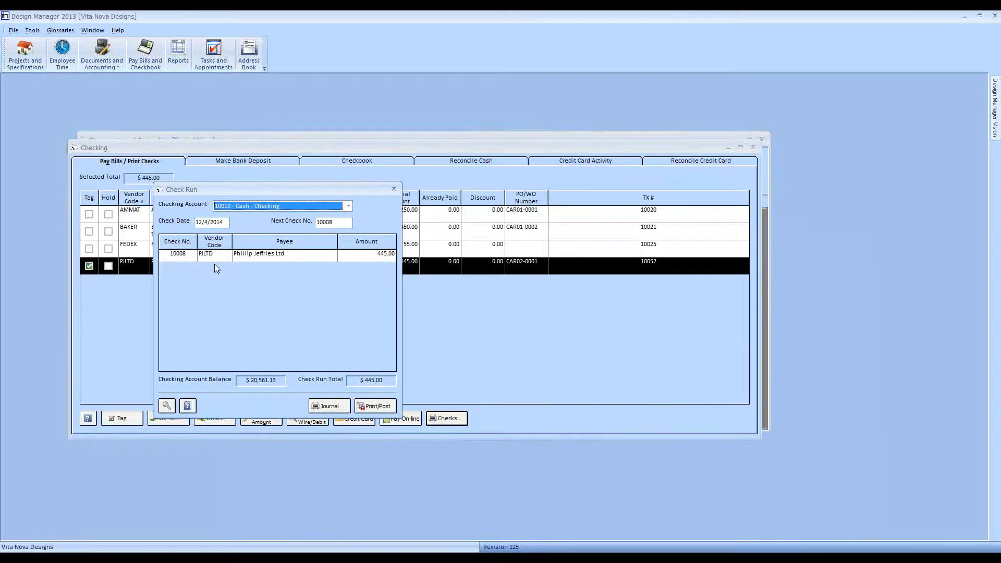
left_click(374, 406)
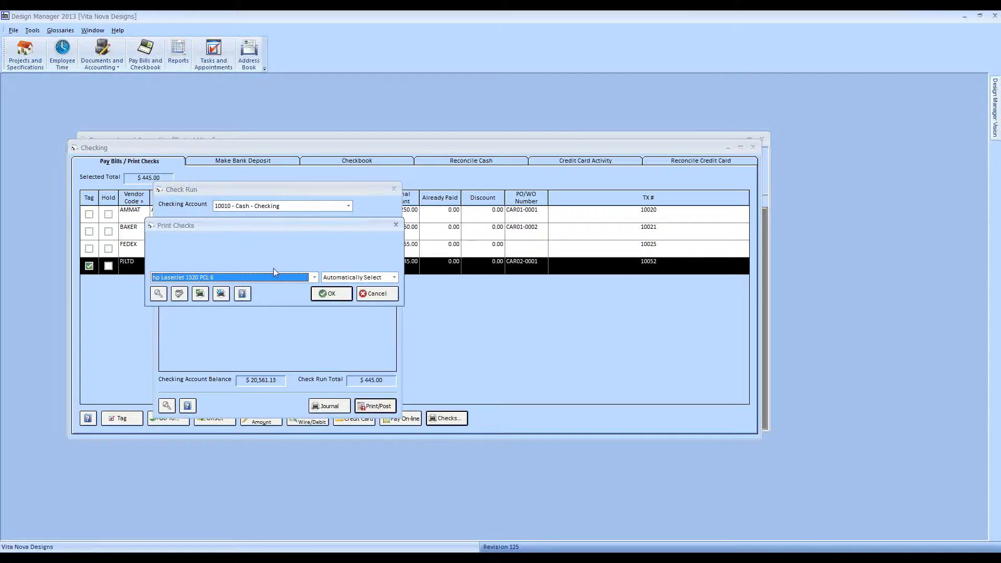
left_click(337, 295)
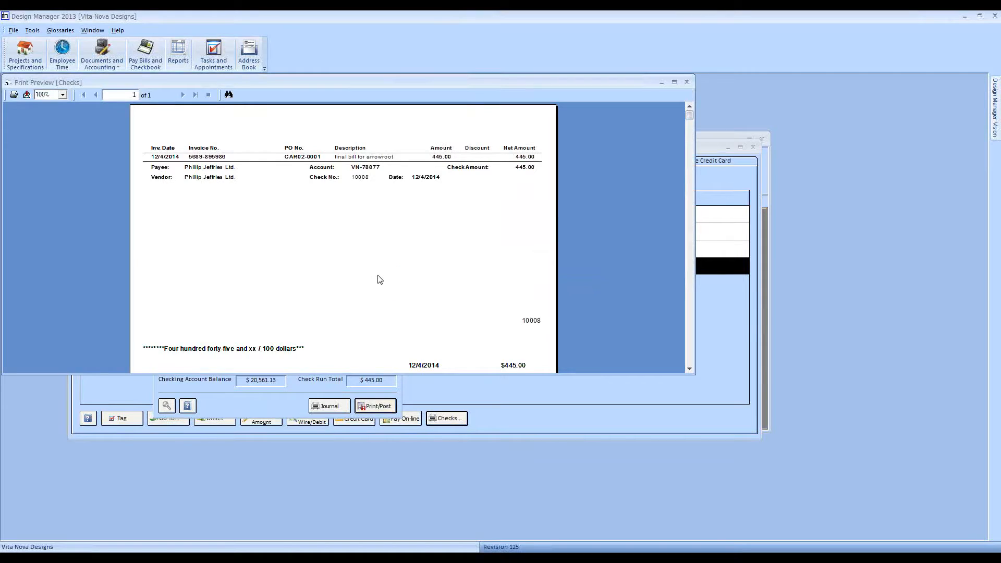
Step: Enlarge the check preview, review the printed check and its stubs, and close the preview
left_click_drag(693, 373, 693, 511)
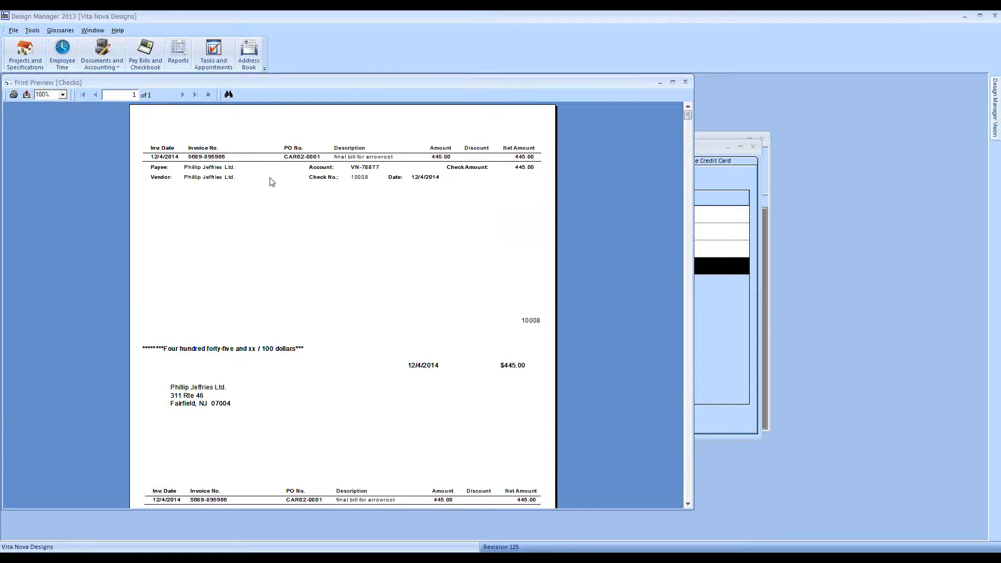
scroll(296, 484, "down", 3)
scroll(295, 386, "up", 3)
left_click(686, 83)
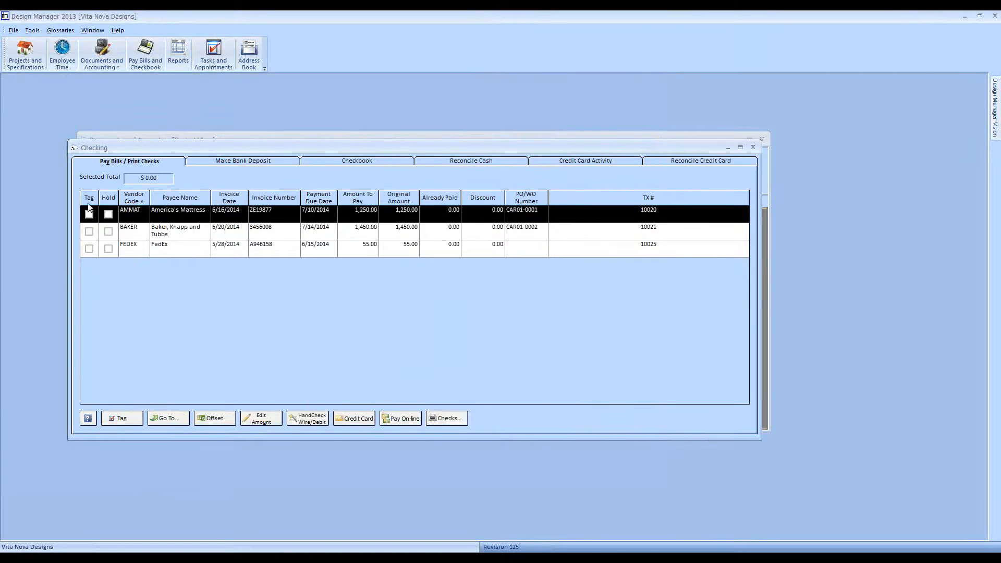
Step: Review the remaining unpaid bills and the new check's entry in the checkbook, and close the Checking window
left_click(176, 230)
left_click(172, 250)
left_click(174, 230)
left_click(178, 214)
left_click(329, 162)
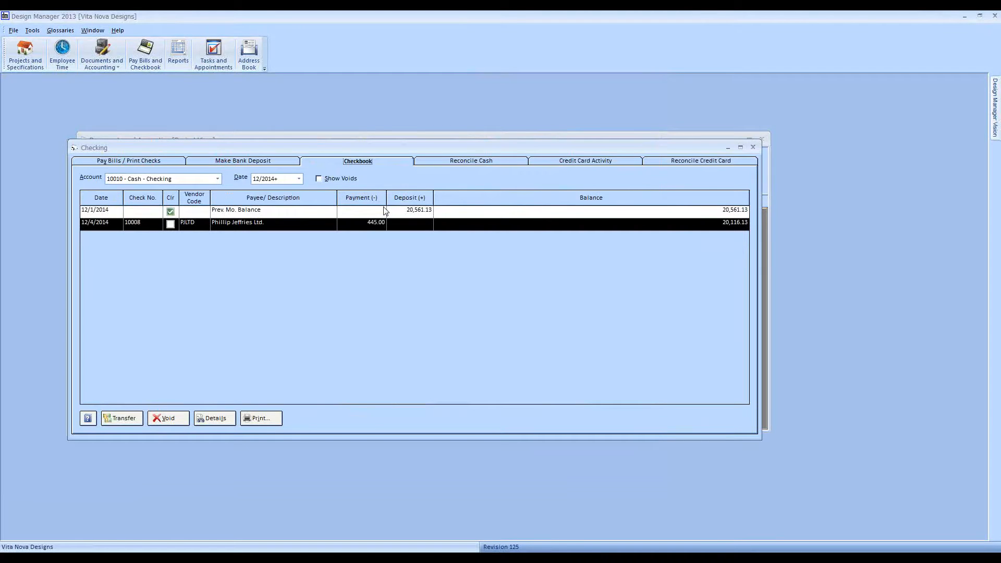
left_click(753, 148)
Step: Run the Aged Accounts Payable detail report again for 12/2014, review its remaining invoices, and close the preview
double_click(157, 221)
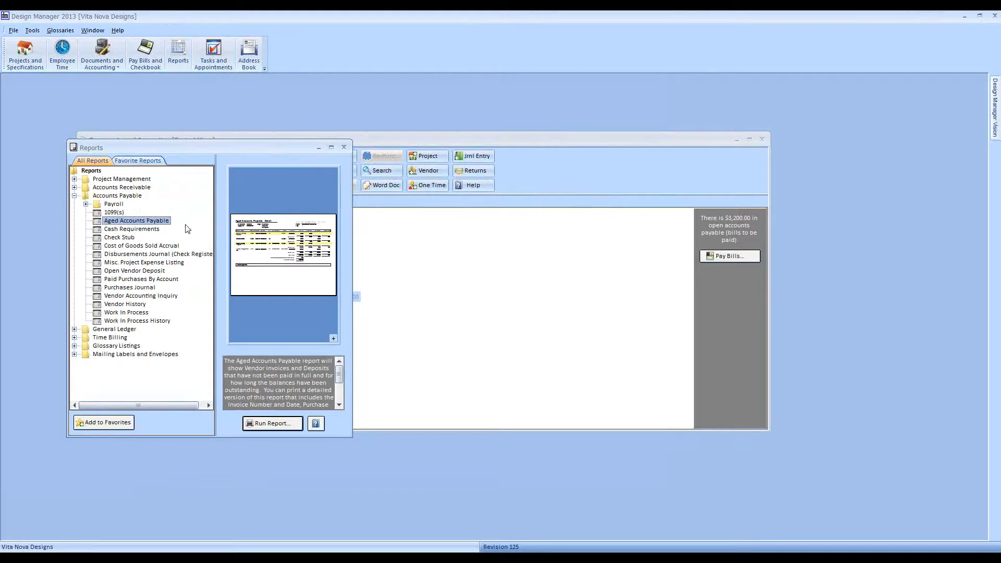
left_click(212, 230)
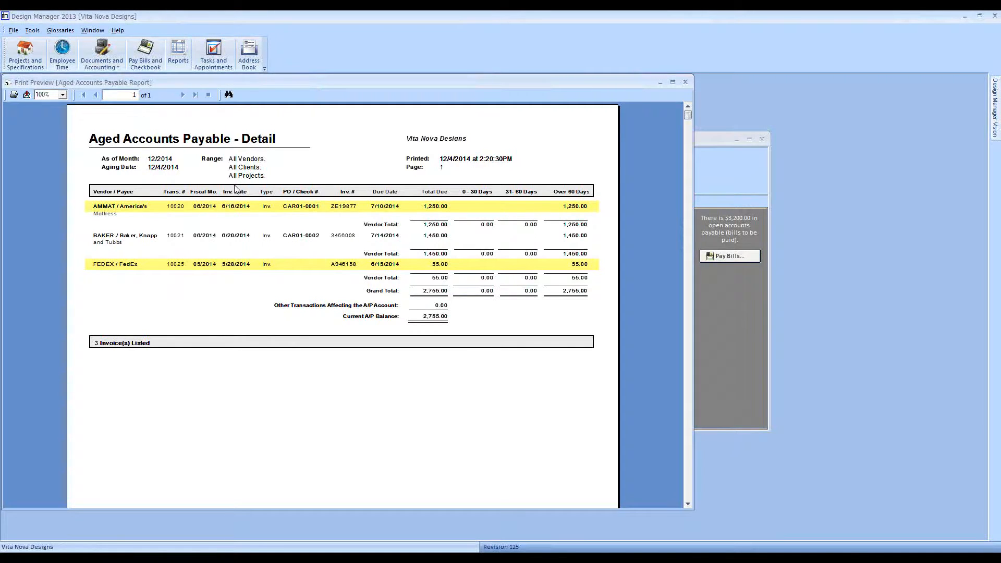
left_click(686, 82)
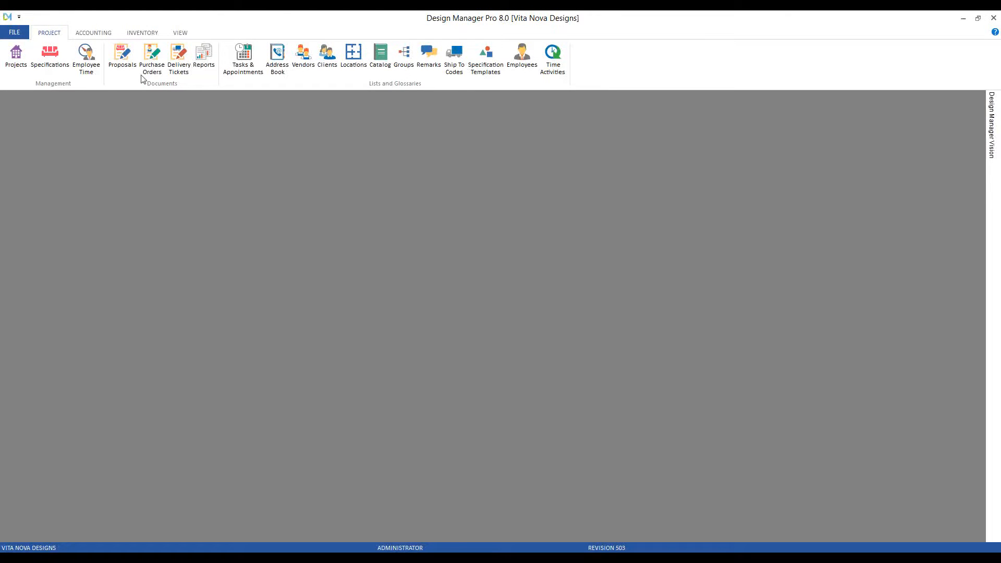
Step: Switch to Design Manager Pro 8.0, examine the hemp w/c purchase order of project CAR01, and close the order list
left_click(152, 56)
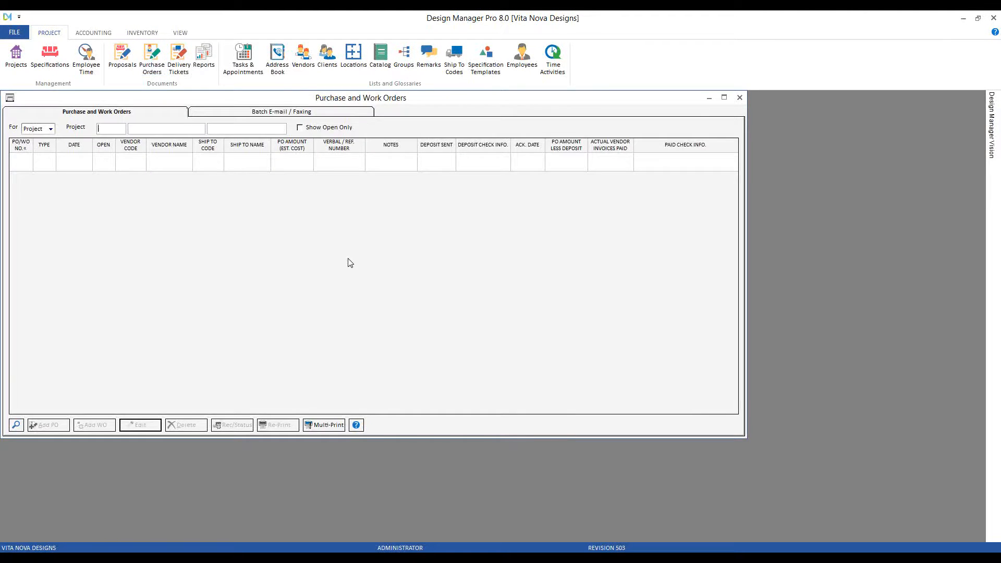
type("CR")
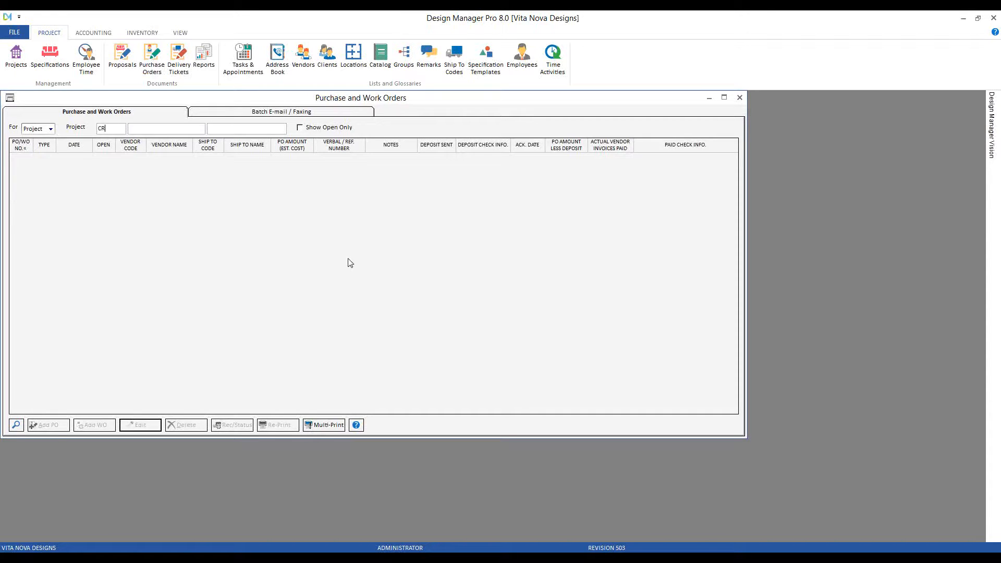
type("R01")
key("Tab")
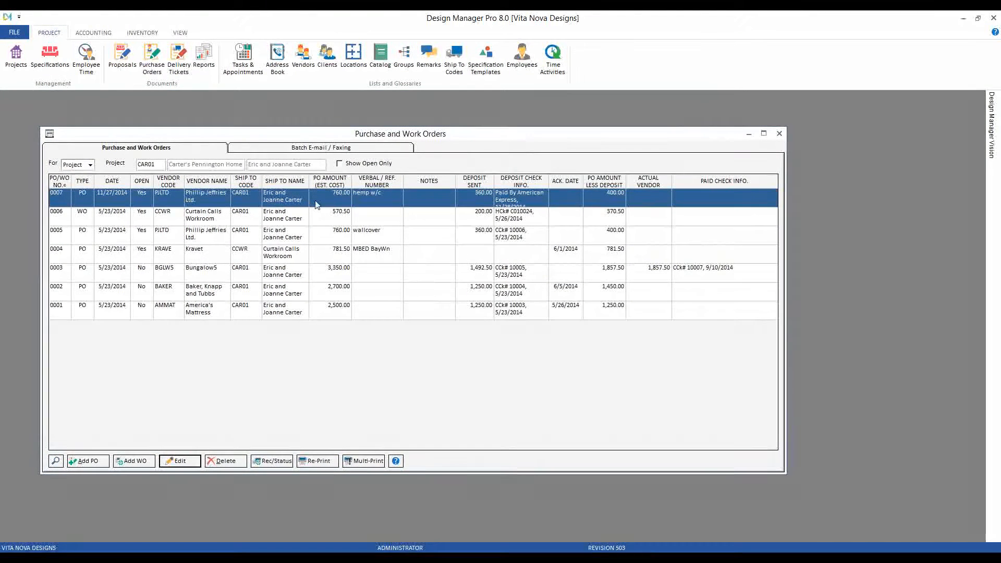
left_click(373, 206)
left_click(779, 134)
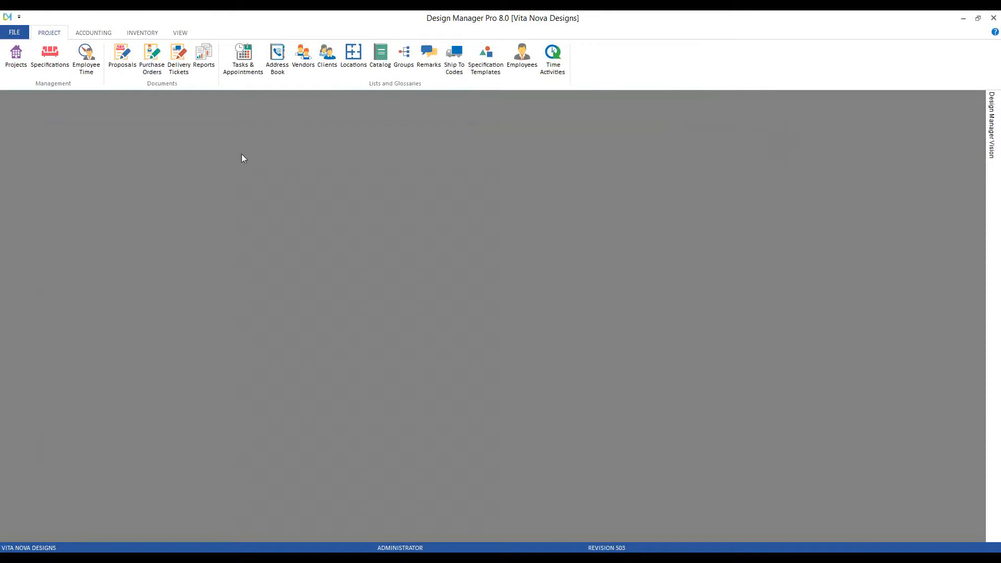
Step: Start a new vendor entry of type Invoice for Project PO against the CAR01 purchase order for hemp w/c
left_click(93, 32)
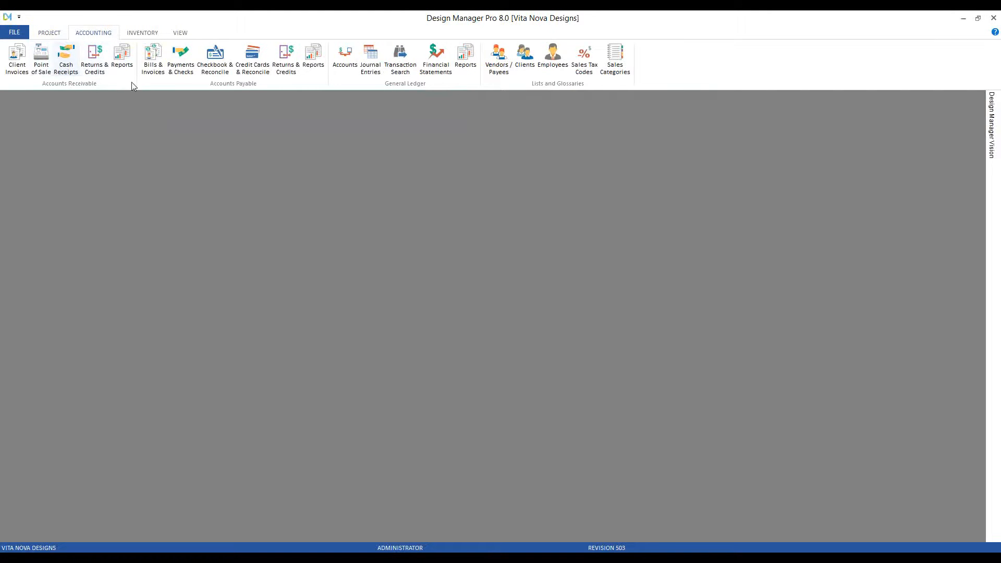
left_click(160, 68)
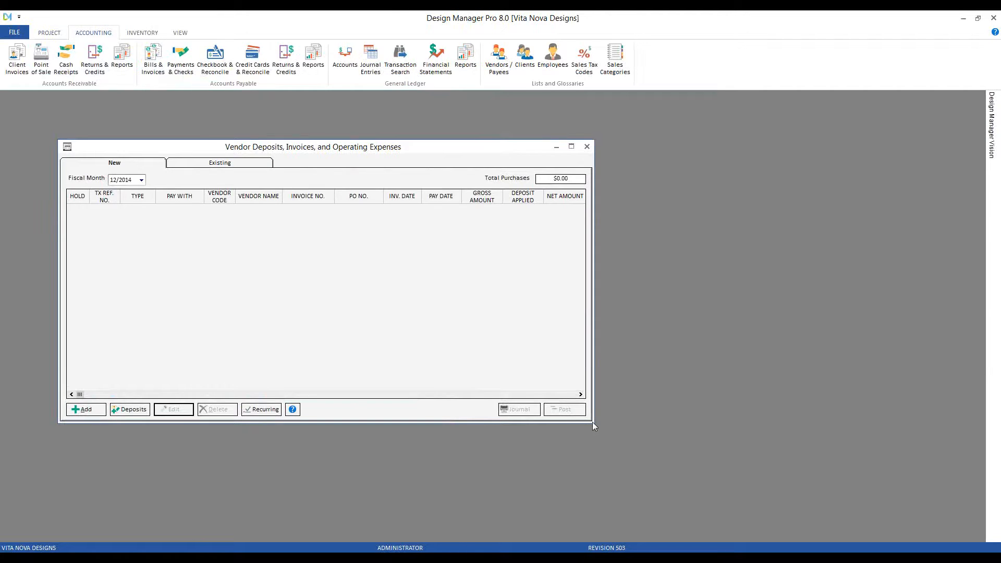
left_click_drag(594, 426, 677, 476)
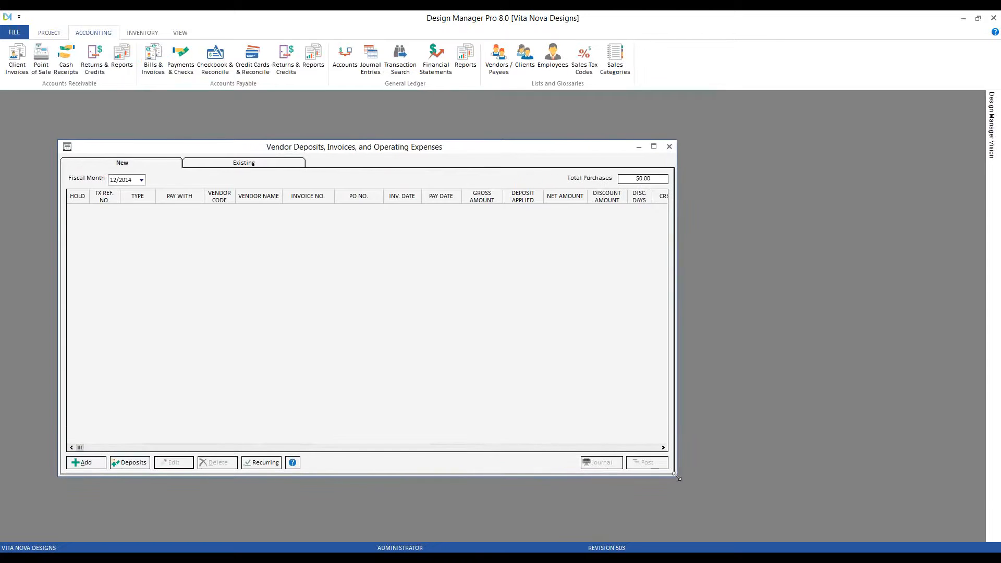
left_click(94, 462)
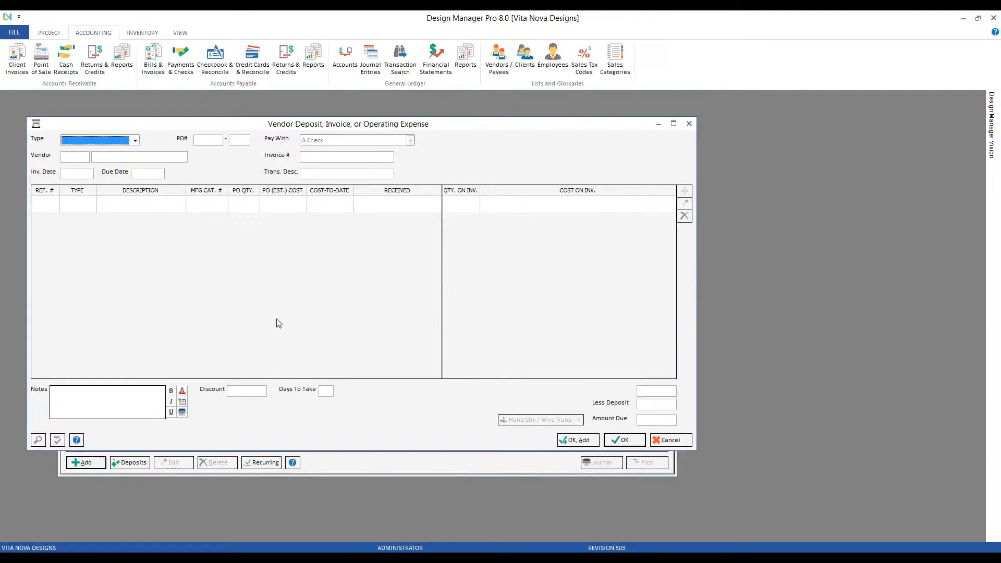
left_click(135, 140)
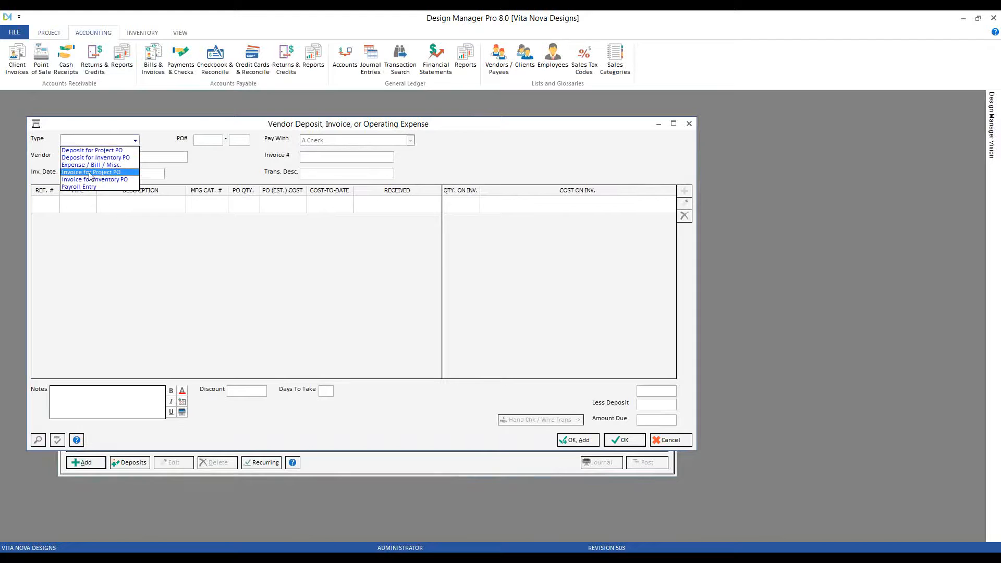
left_click(118, 175)
left_click(204, 141)
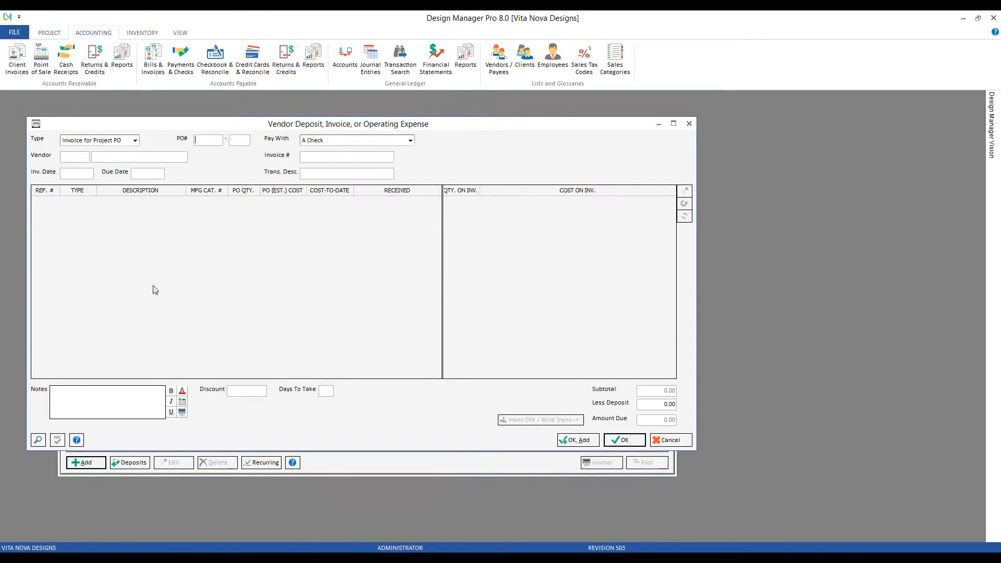
left_click(38, 439)
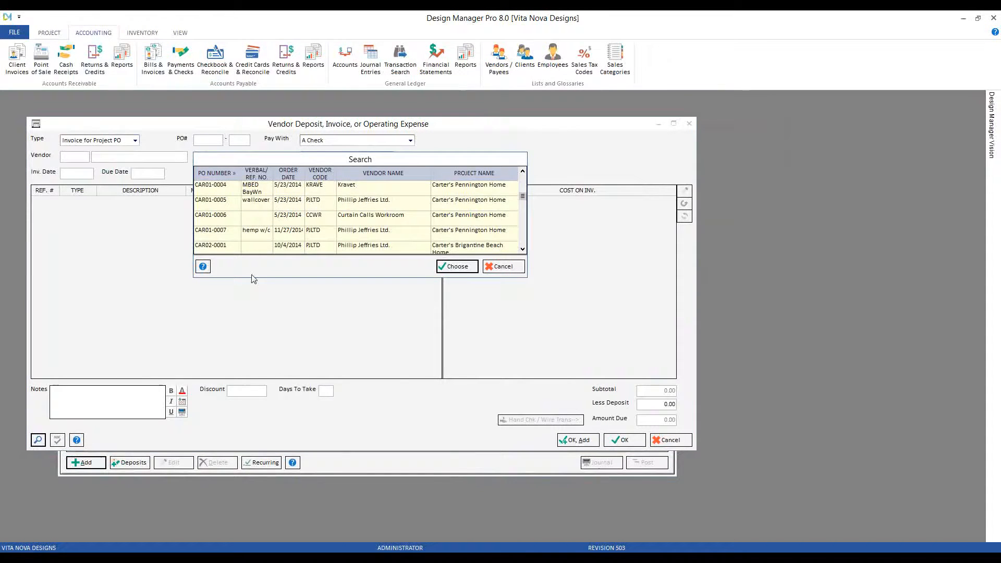
left_click(392, 237)
left_click(458, 266)
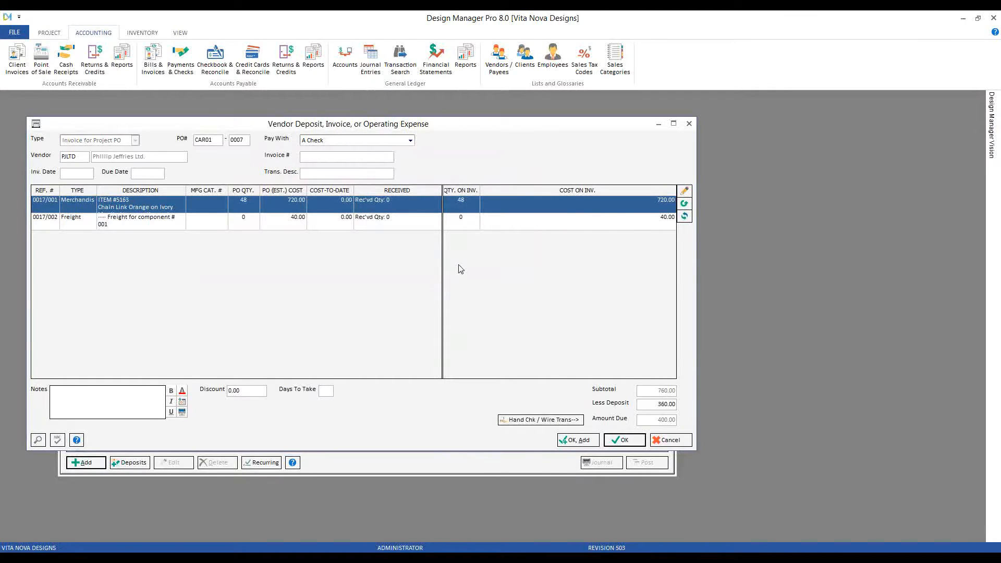
type("5685-569456")
key("Tab")
type("final bill for hemp w/c")
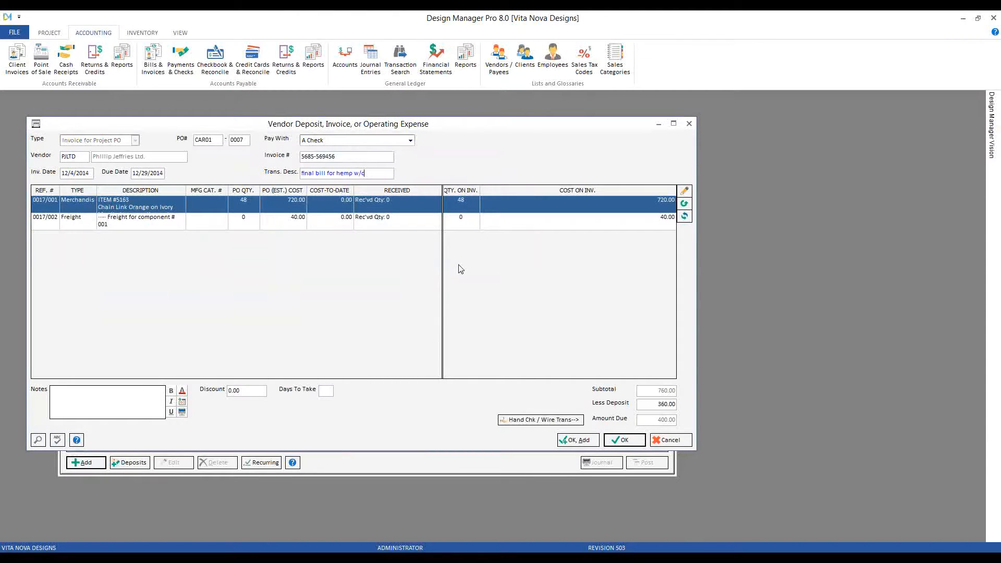
Step: Check the invoice's deposit against the deposit sent for the hemp w/c order in the CAR01 purchase orders, and return to the invoice
left_click(423, 220)
left_click(417, 207)
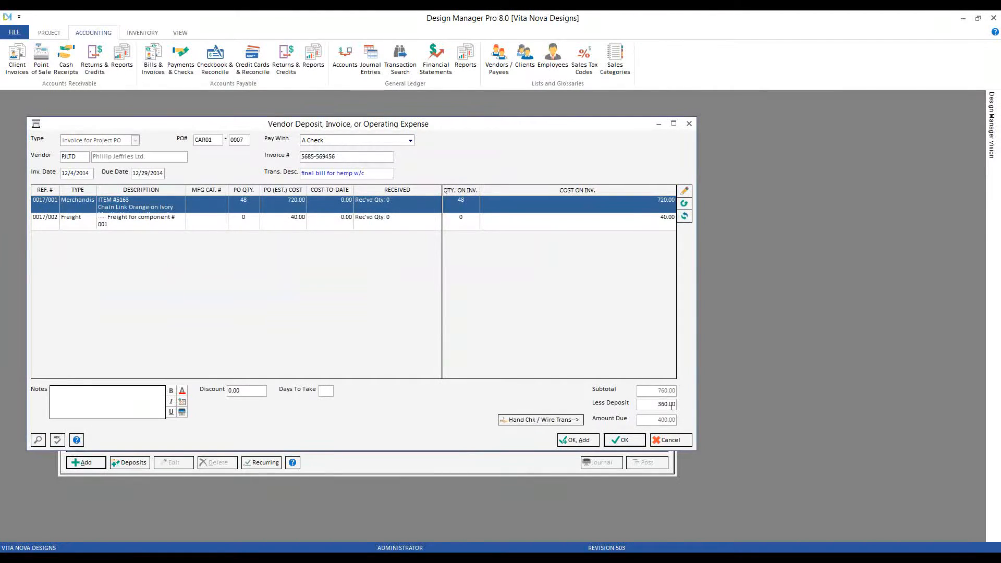
left_click(54, 33)
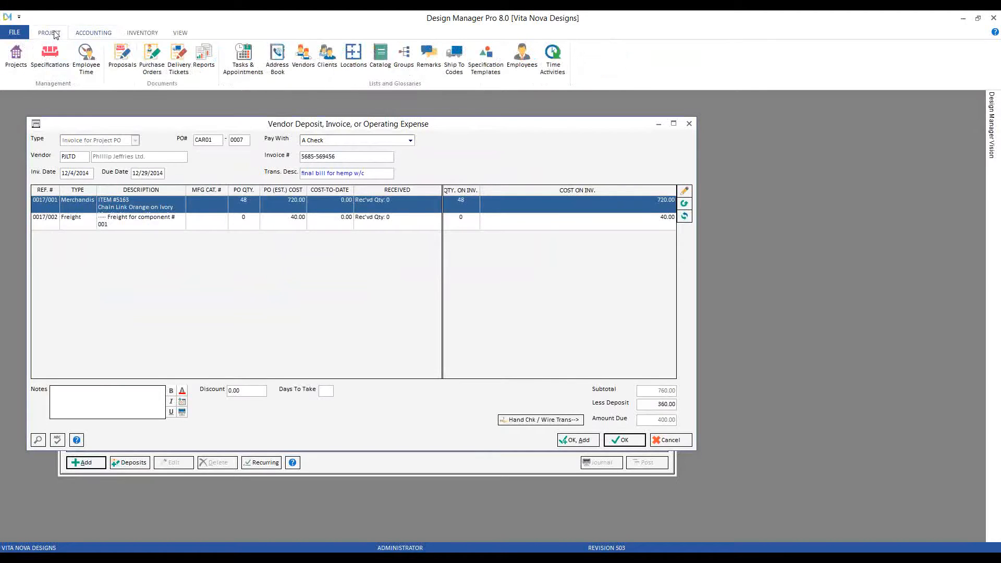
left_click(152, 60)
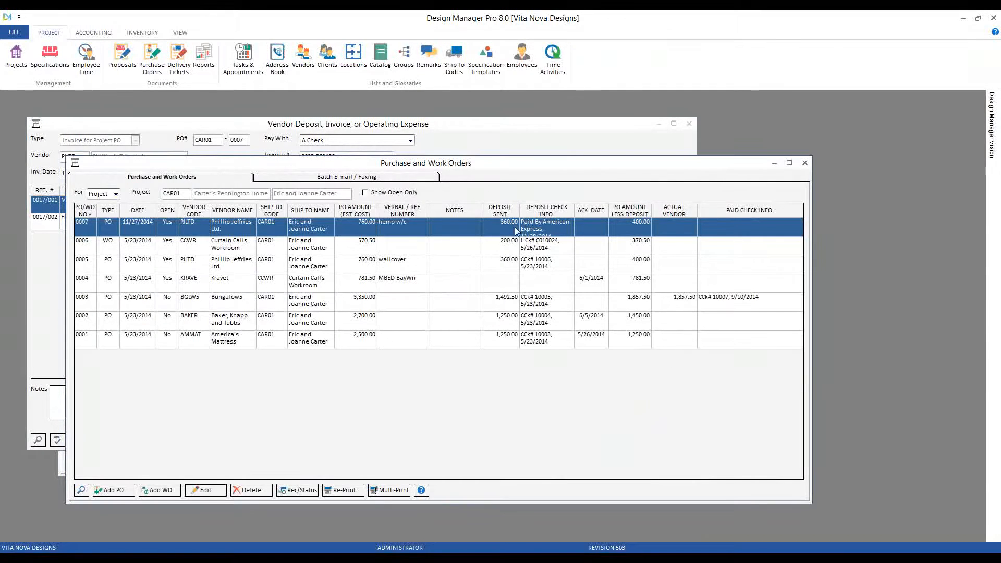
left_click(805, 163)
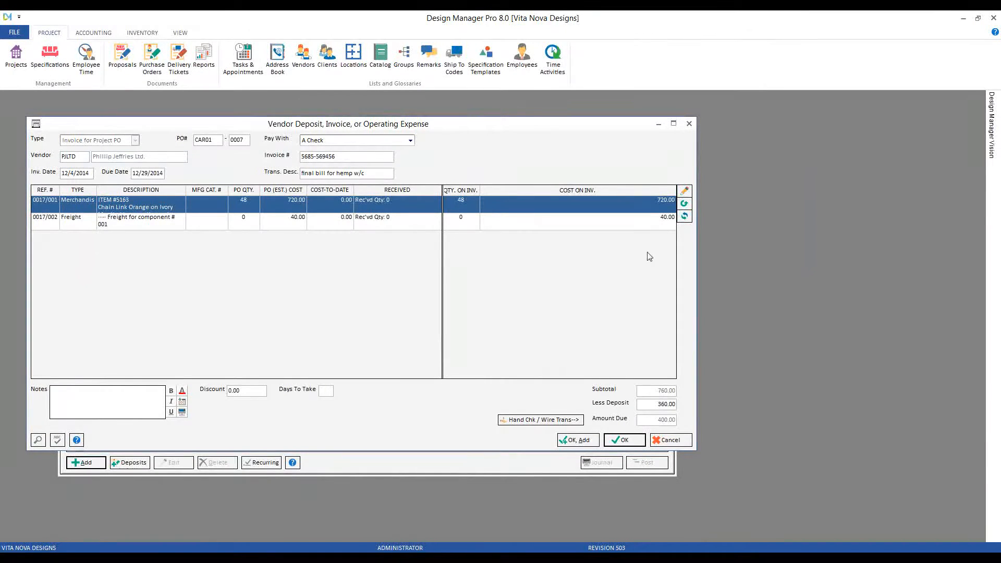
Step: Examine the merchandise and freight costs on the vendor invoice together with its subtotal, deposit and amount due
left_click(640, 215)
left_click(639, 207)
left_click(638, 220)
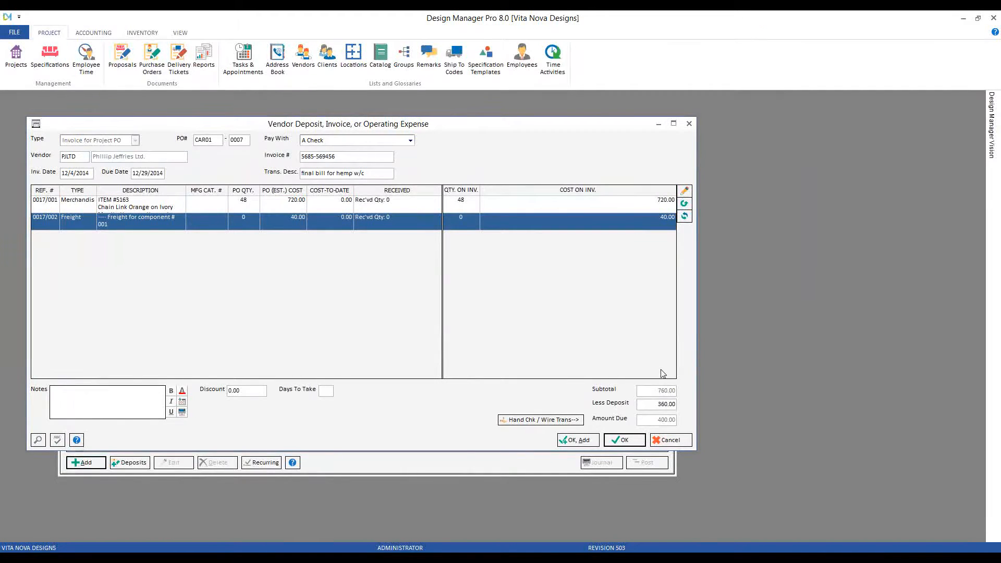
left_click(610, 201)
left_click(620, 216)
left_click(618, 220)
left_click(611, 267)
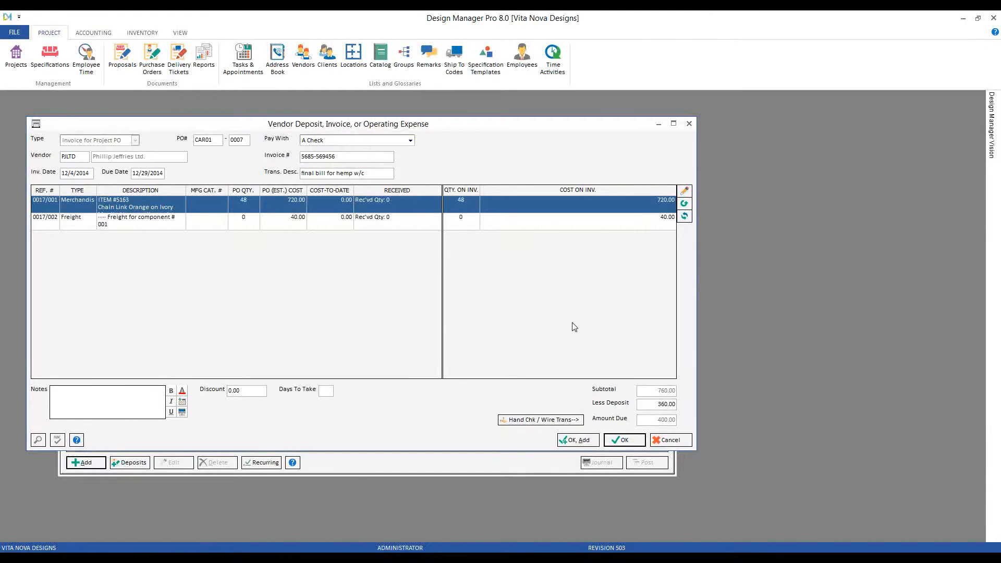
Step: Set the vendor invoice's payment method to American Express
left_click(415, 141)
left_click(406, 155)
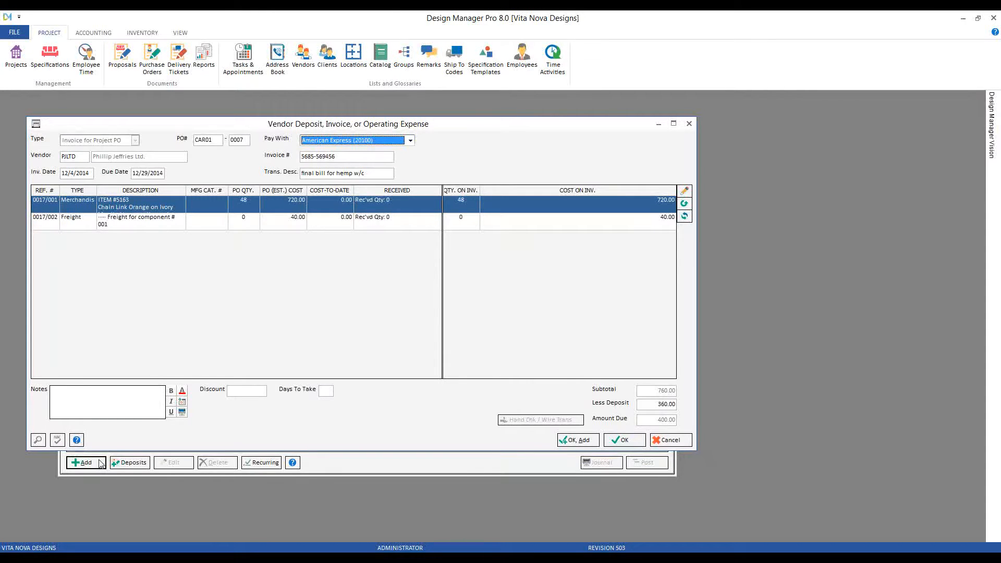
Step: Save the American Express invoice for the hemp w/c order and post the list of purchases into 12/2014
left_click(582, 444)
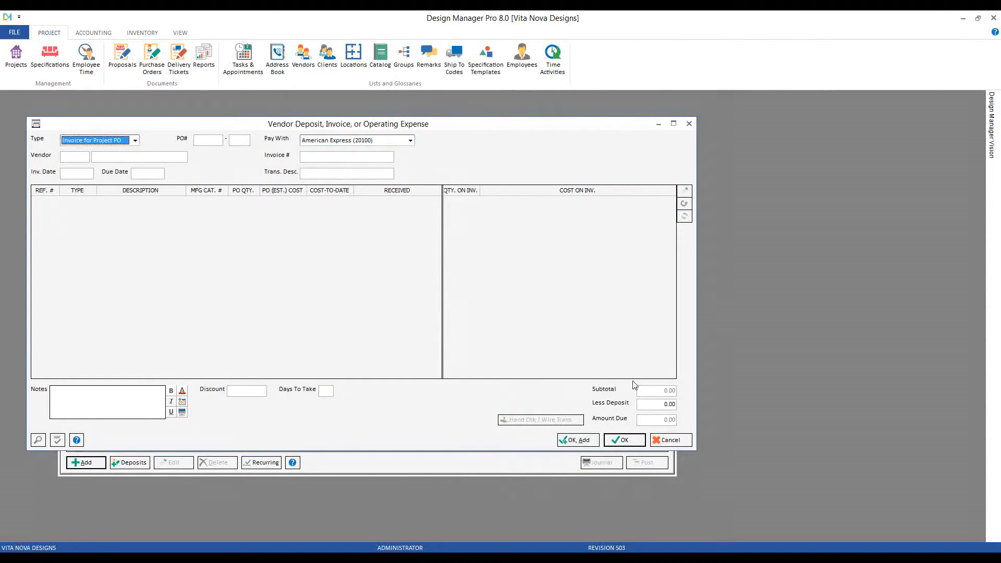
left_click(671, 440)
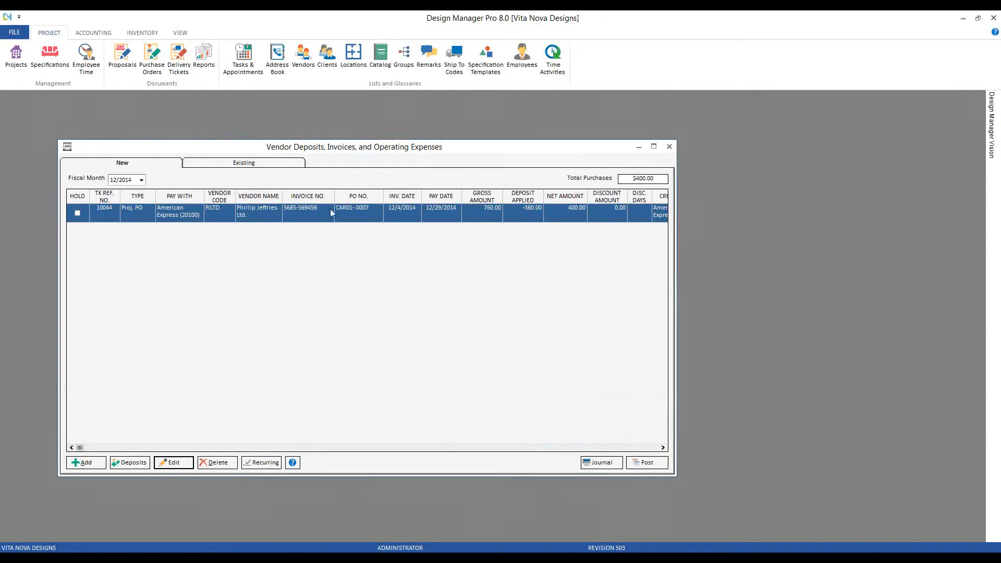
left_click(409, 220)
left_click(646, 467)
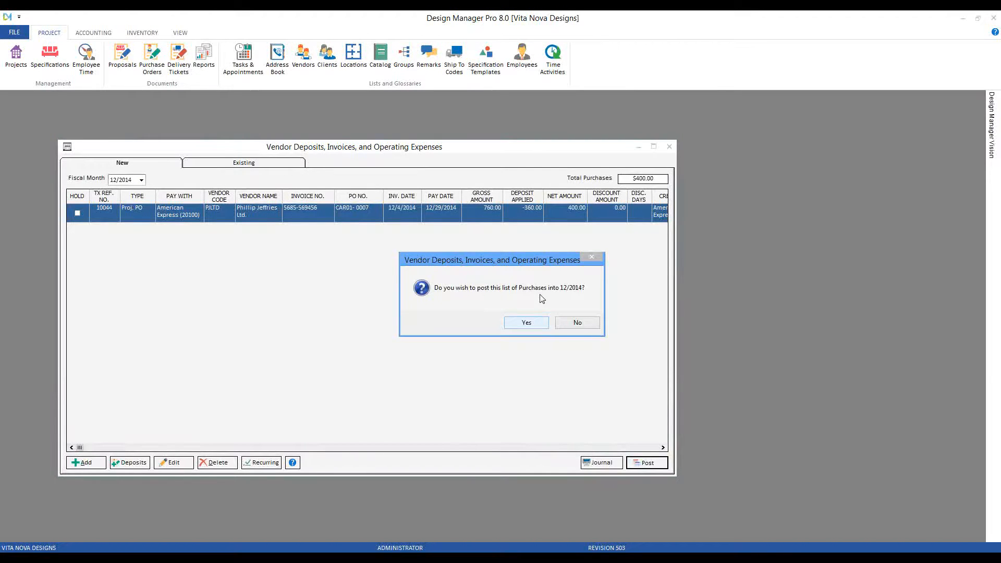
left_click(533, 321)
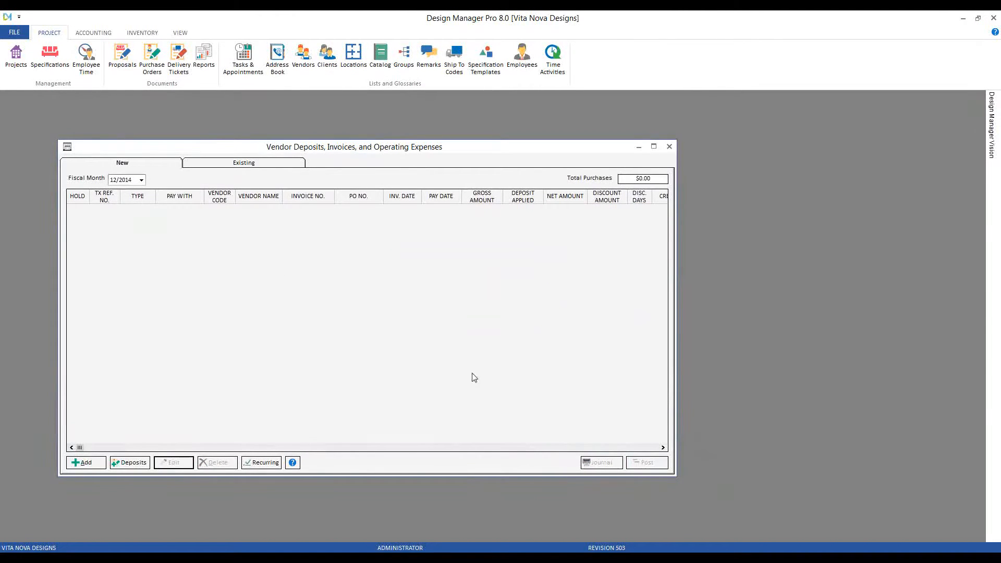
left_click(217, 166)
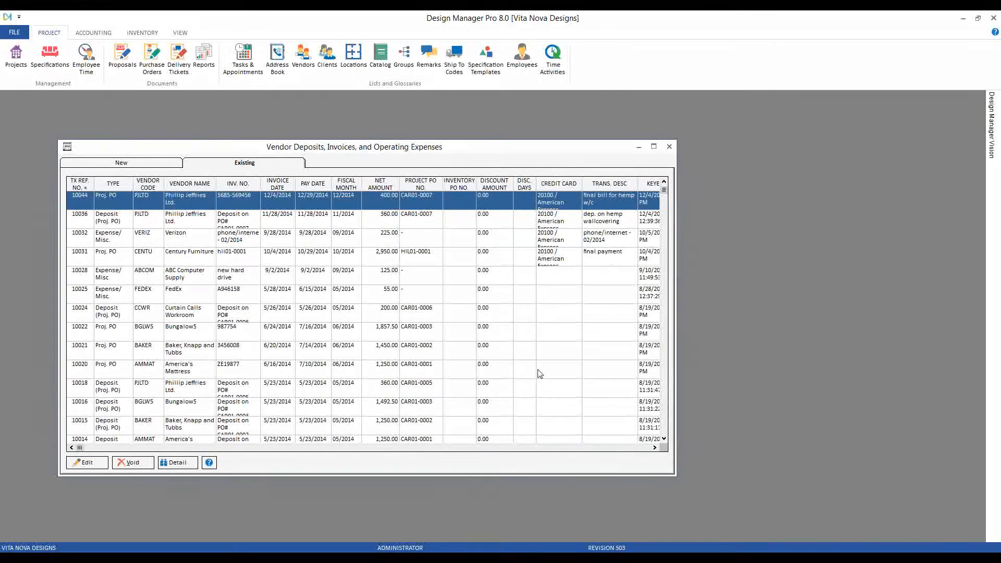
left_click(94, 464)
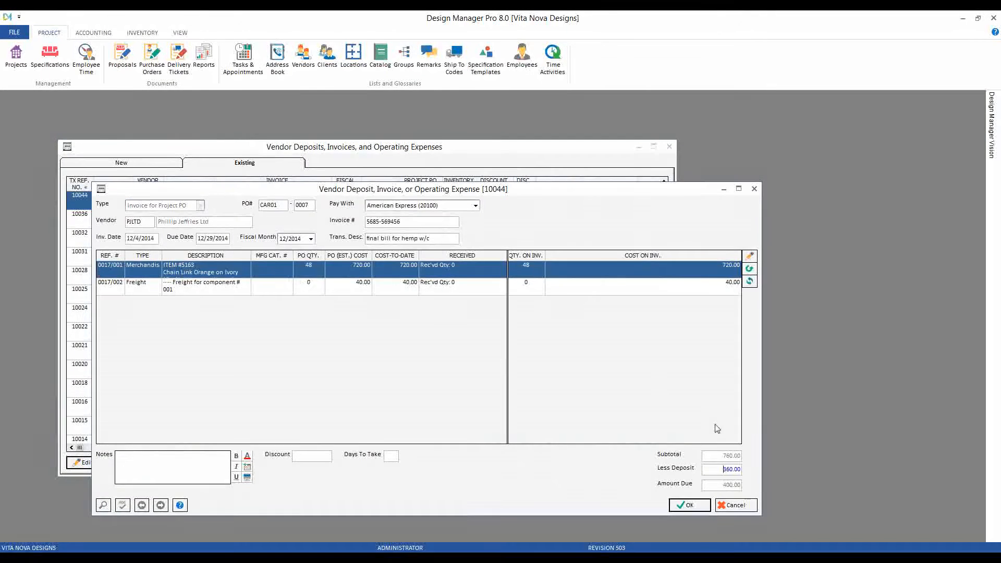
left_click(735, 505)
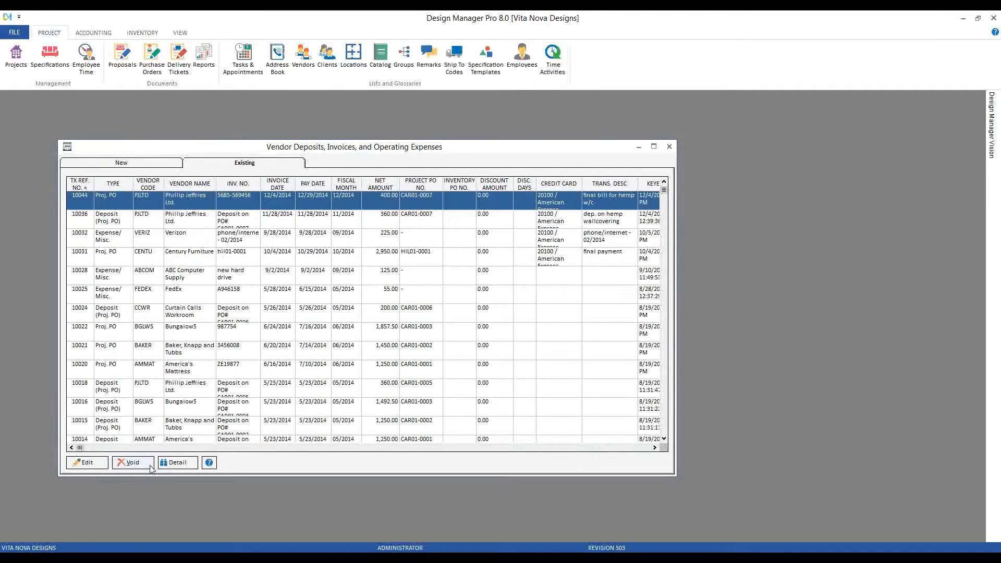
Step: Examine the posted invoice's debits and credits to Vendor Deposits, Work In Process and American Express in its transaction detail
left_click(177, 462)
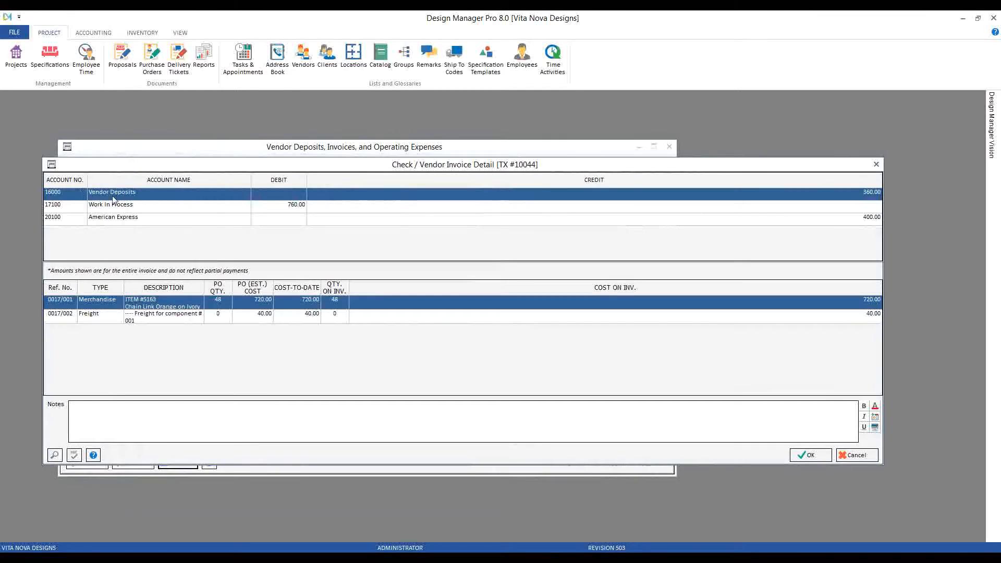
left_click(147, 209)
left_click(149, 219)
left_click(146, 208)
left_click(147, 196)
left_click(147, 208)
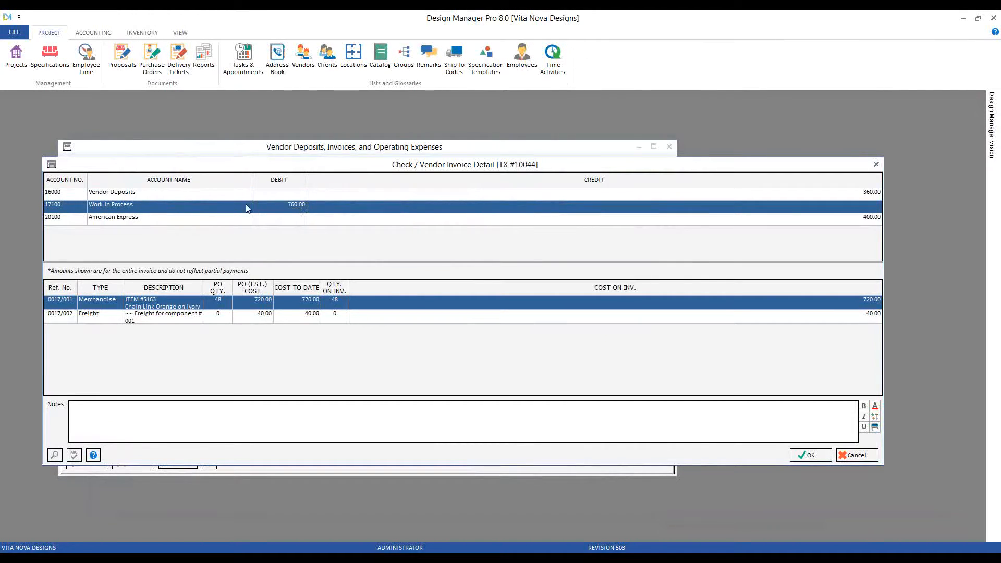
left_click_drag(329, 165, 281, 162)
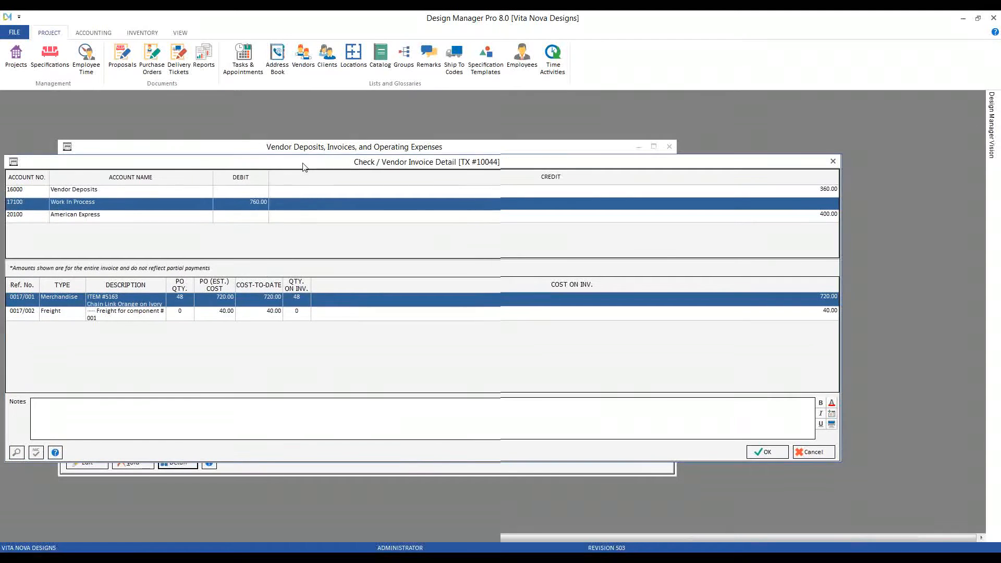
left_click(542, 191)
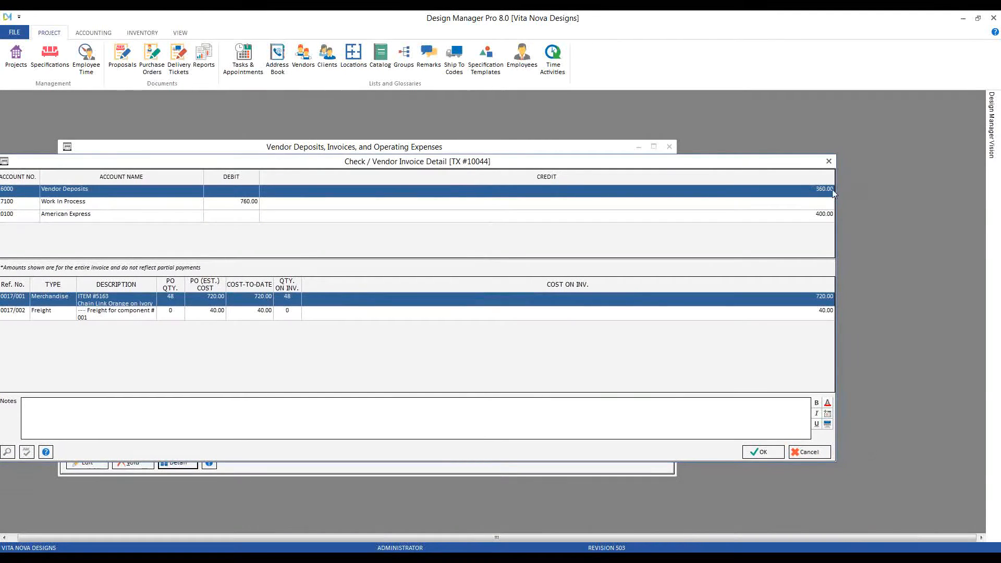
left_click(679, 217)
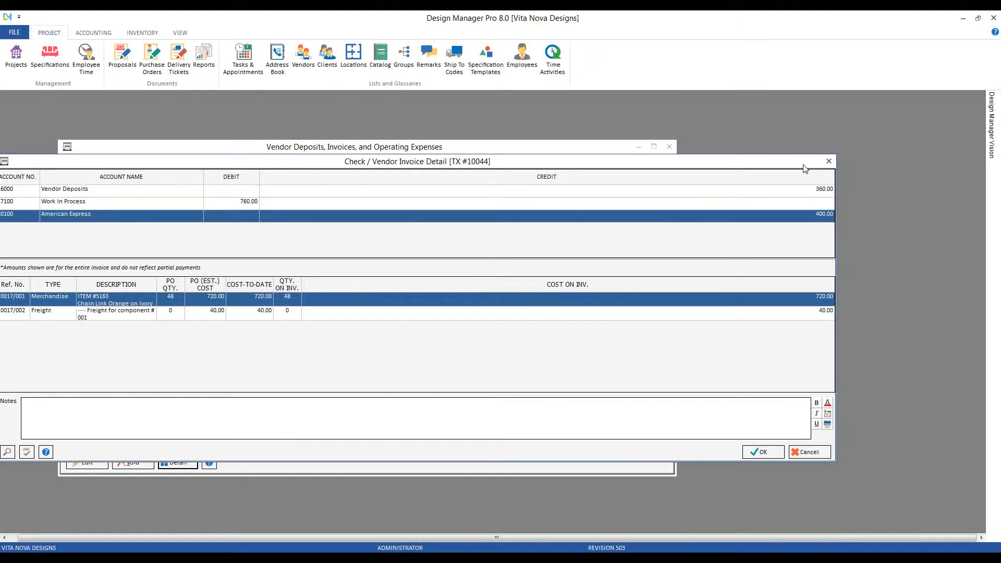
left_click(809, 451)
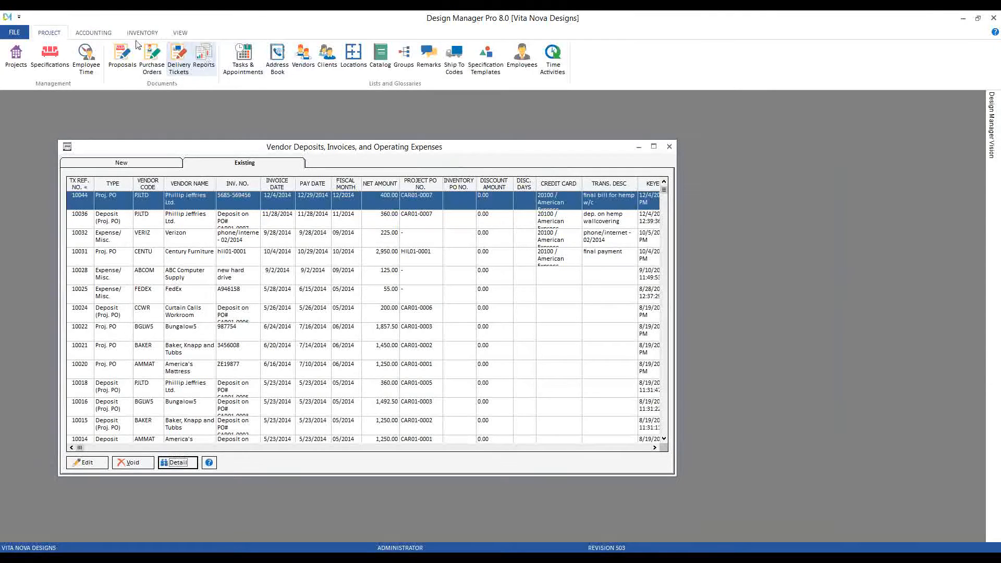
Step: Run the Work In Process report for fiscal month 12/2014, check it for the hemp w/c item and freight, and close the reports
left_click(103, 34)
left_click(314, 59)
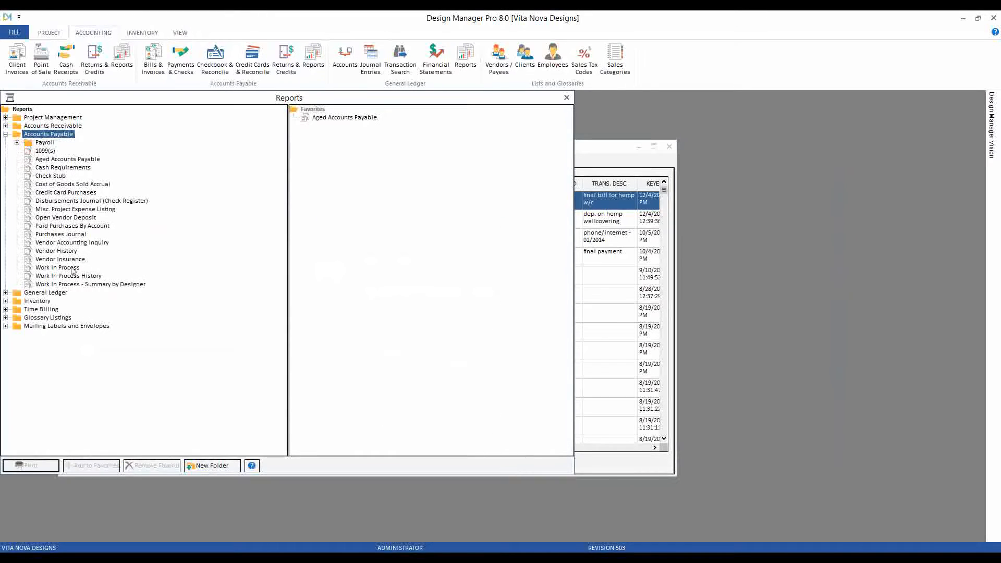
double_click(73, 271)
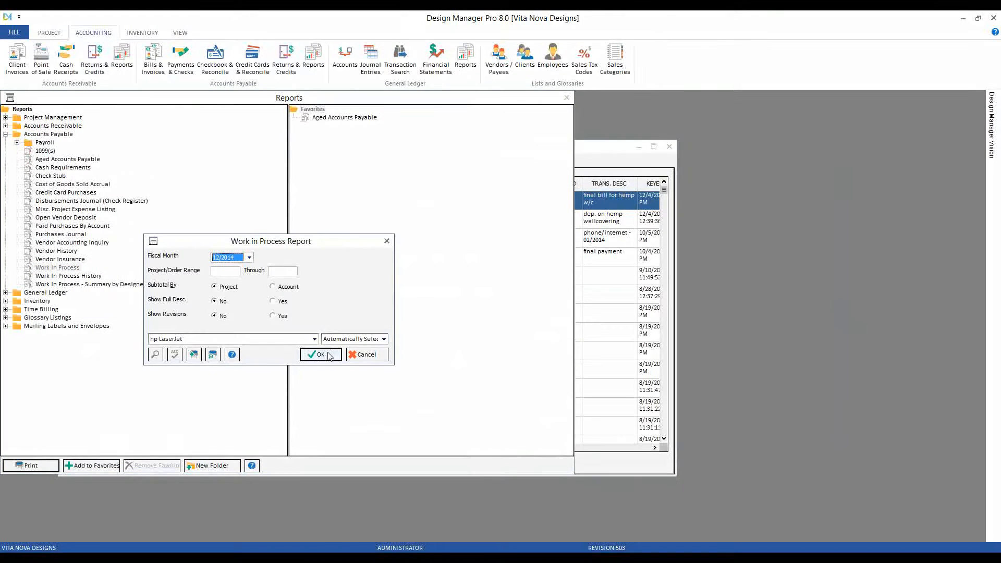
left_click(329, 356)
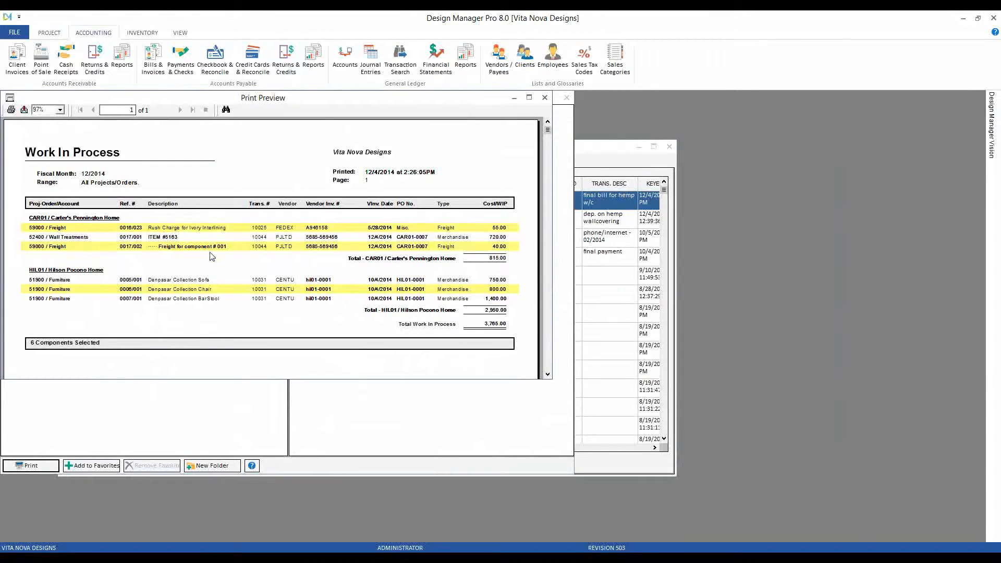
left_click(176, 239)
left_click(544, 98)
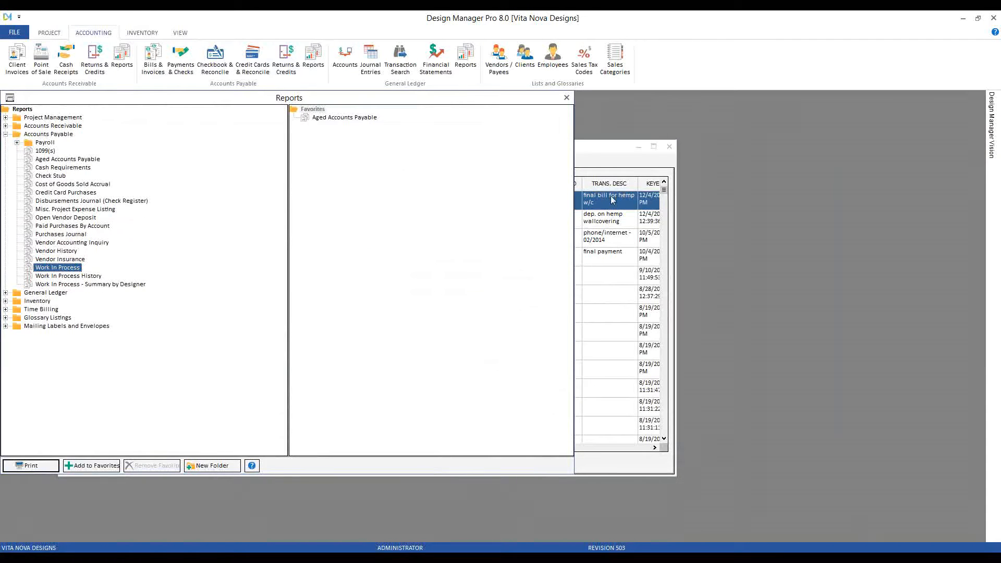
left_click(566, 98)
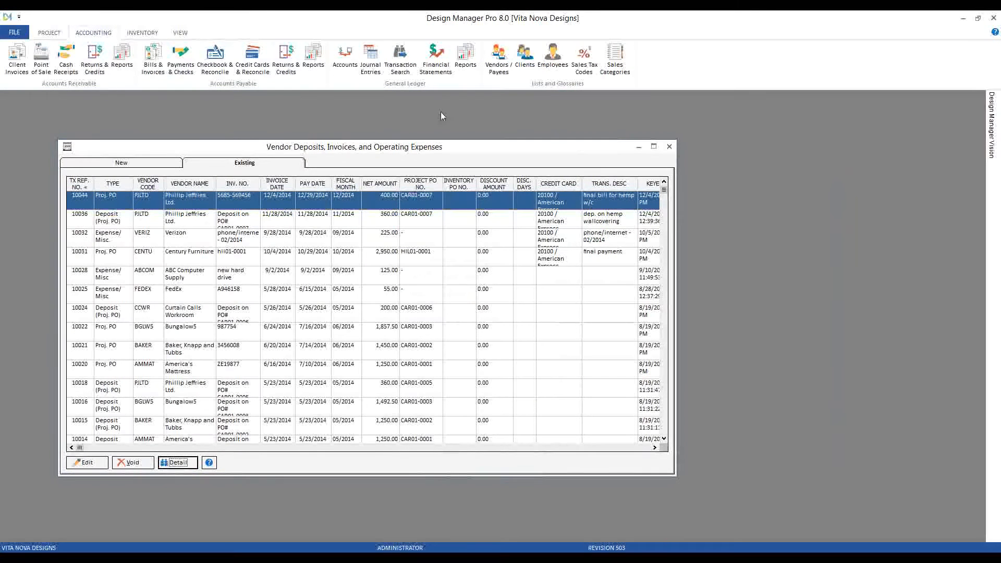
Step: Check the American Express register for the Phillip Jeffries Ltd. charge on PO CAR01-0007, and close the checking and vendor invoice windows
left_click(150, 163)
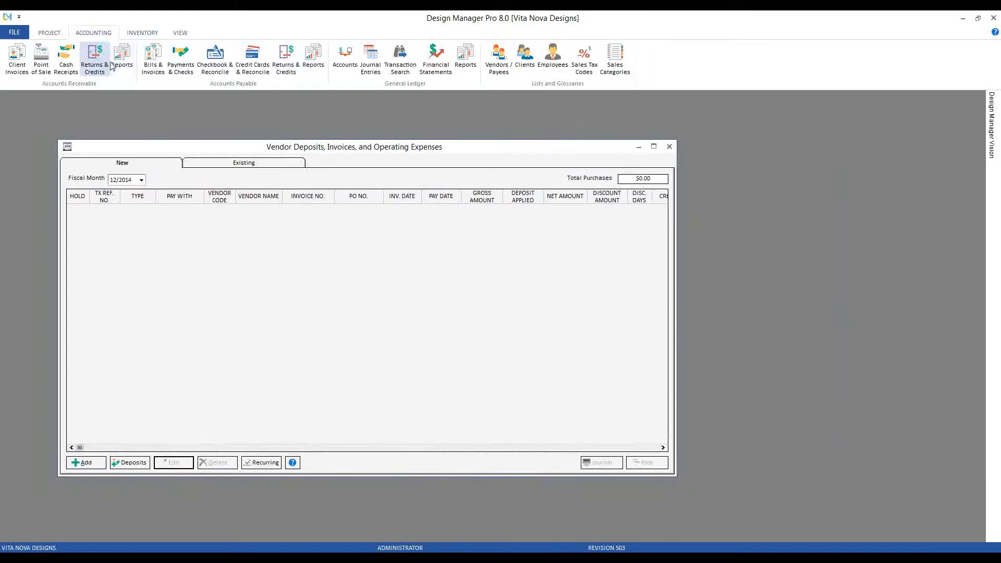
left_click(214, 59)
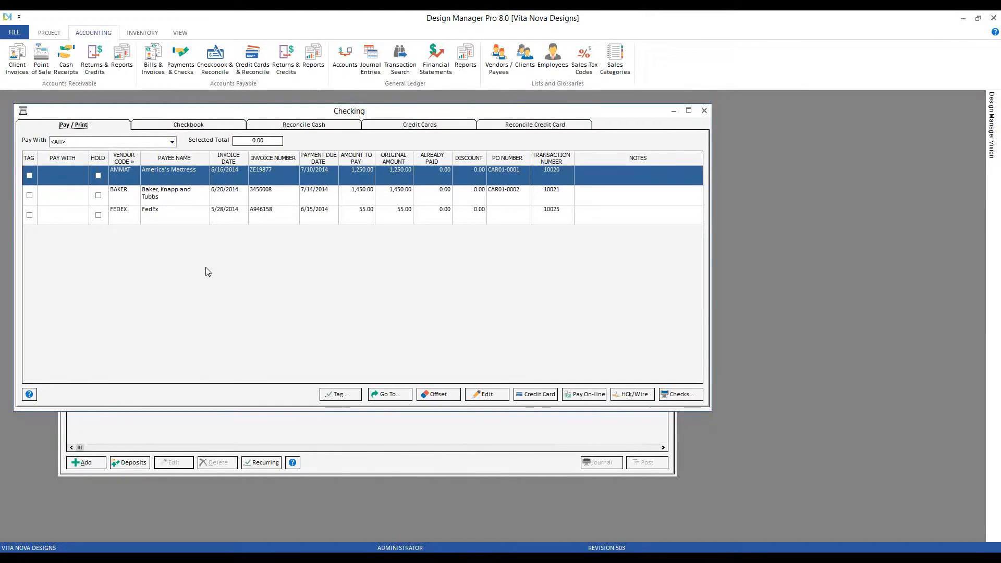
left_click(447, 129)
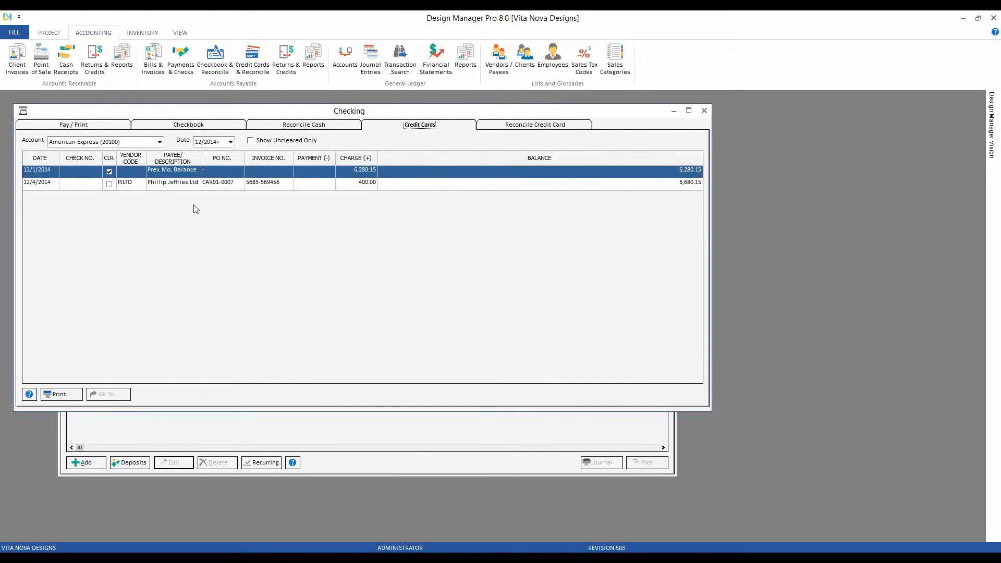
left_click(190, 189)
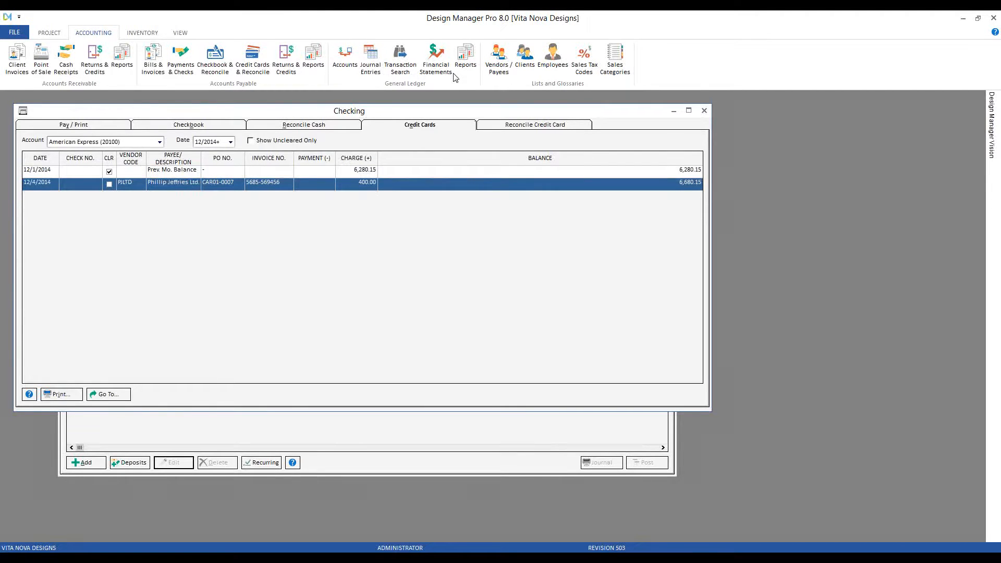
left_click(704, 110)
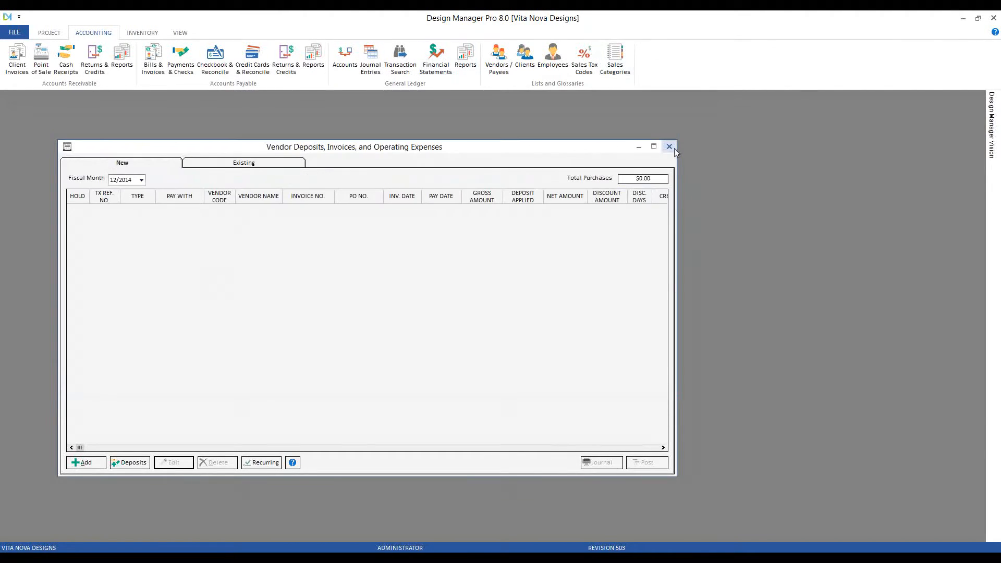
left_click(669, 147)
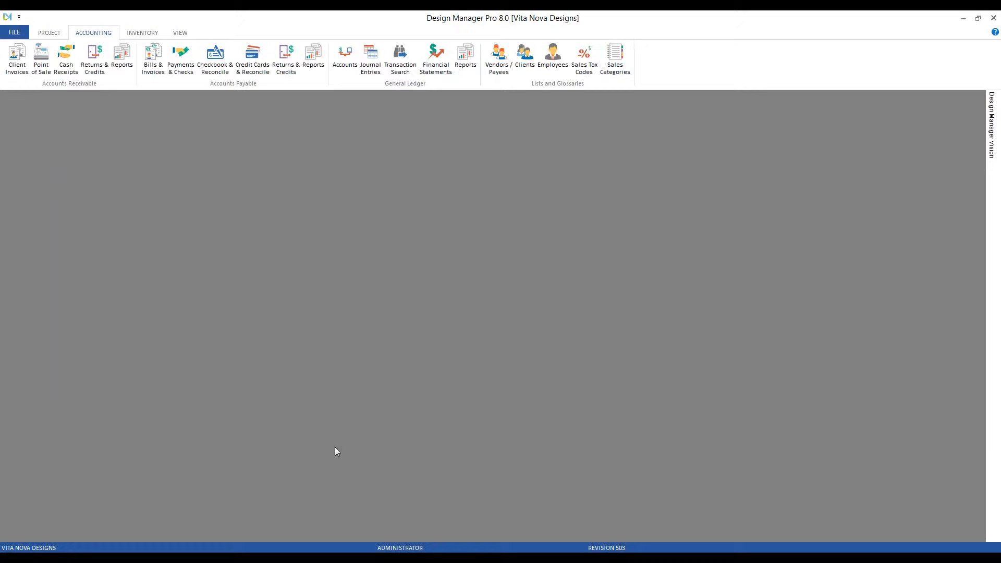
Step: Switch to Design Manager 2013, close the reports, and select Kravet order 0004 among the CAR01 project's purchase and work orders
mouse_move(338, 558)
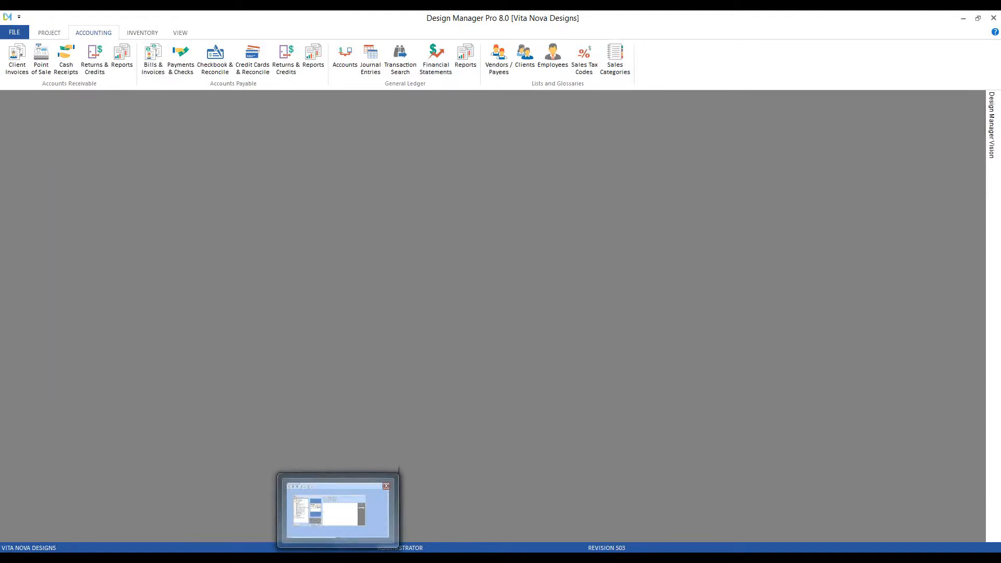
left_click(338, 514)
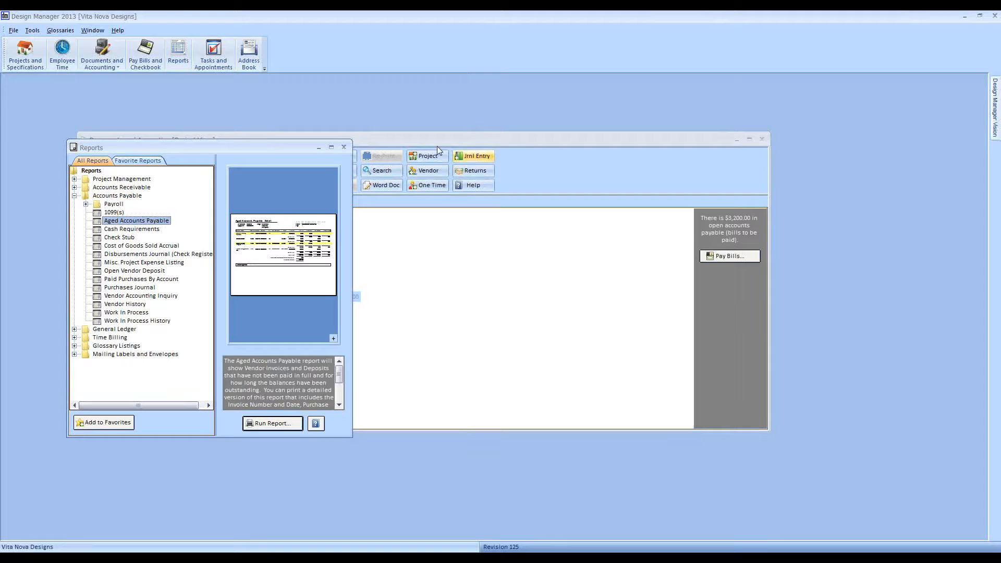
left_click(344, 146)
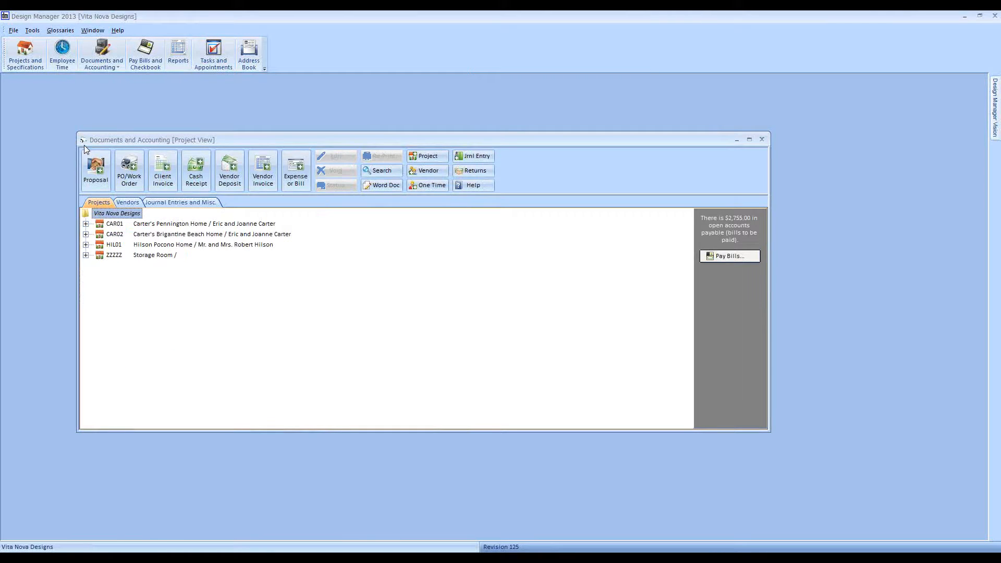
left_click(85, 224)
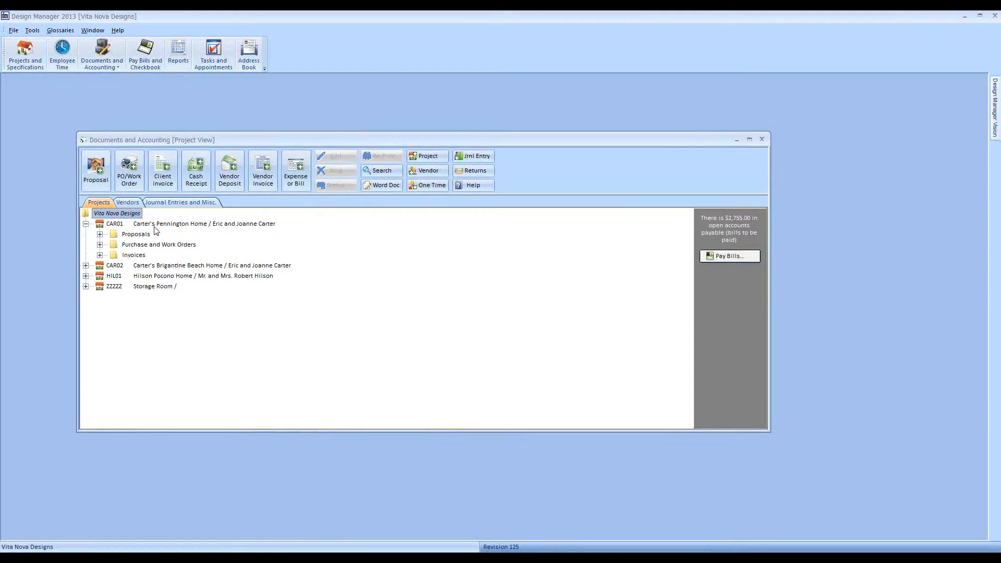
left_click(100, 244)
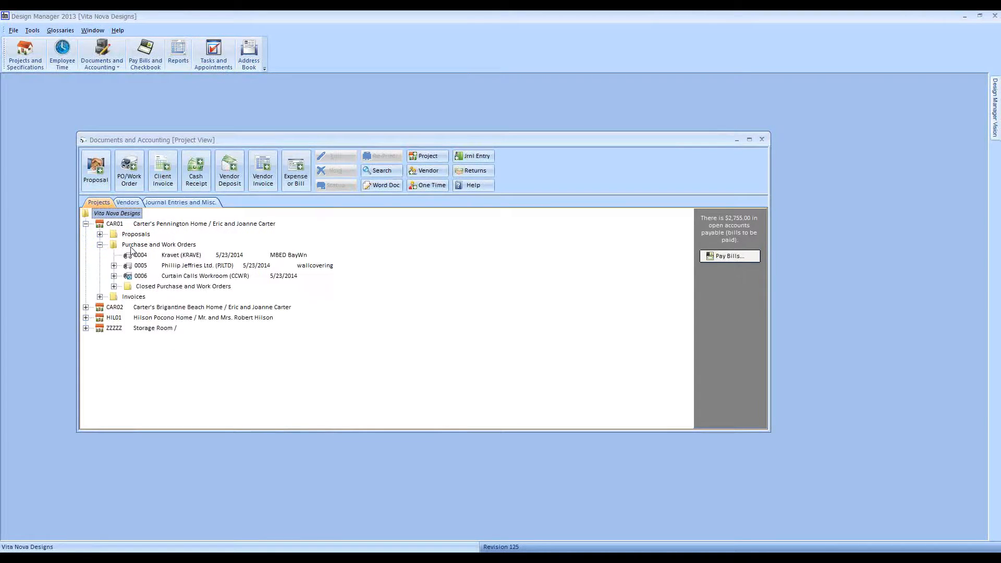
left_click(290, 258)
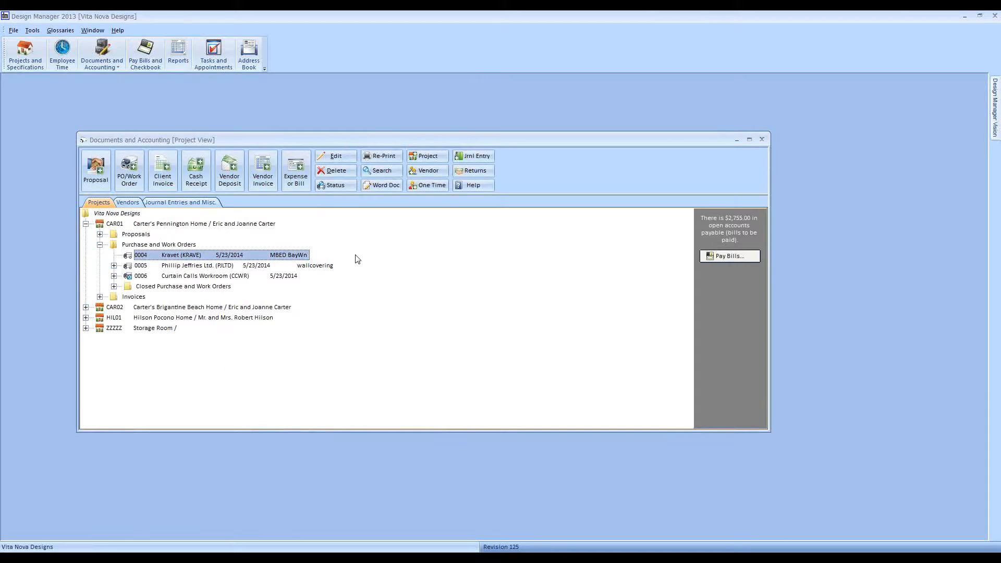
Step: Look at which new documents can be created from the Kravet purchase order
right_click(280, 255)
mouse_move(326, 303)
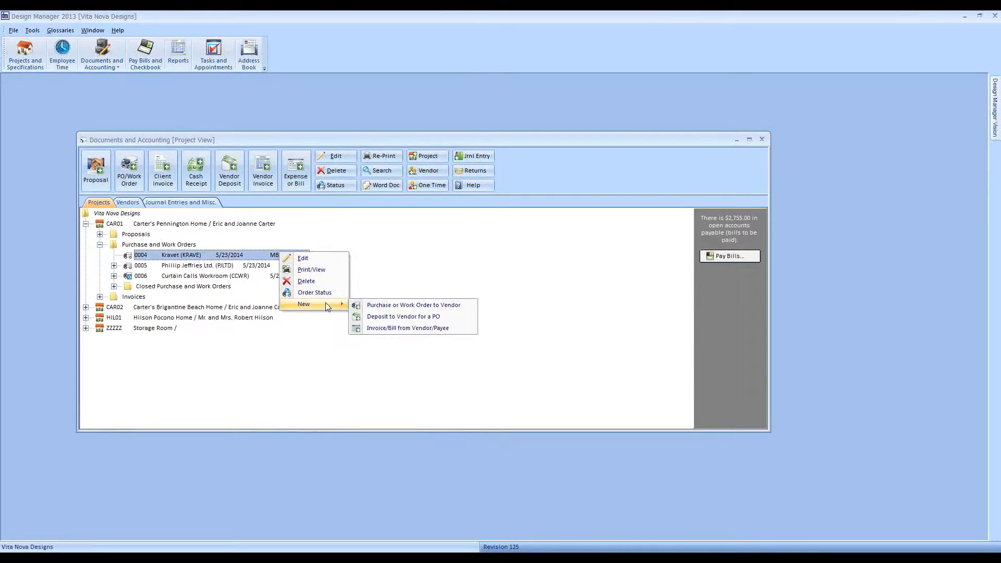
left_click(334, 138)
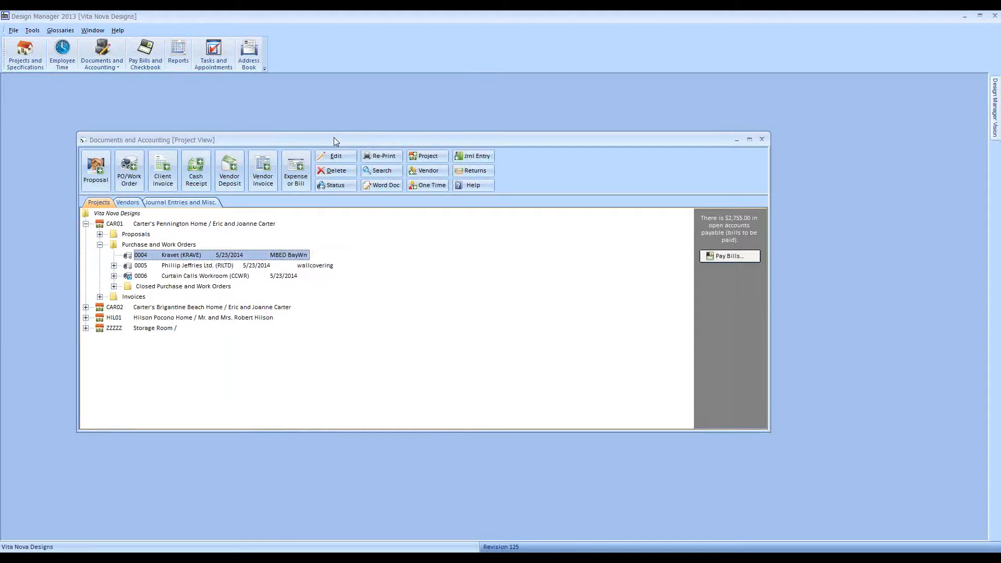
Step: Start a vendor invoice for the Kravet purchase order, enlarge its window, and enter invoice number CAR01-0004 with invoice date 12/4/2014
left_click(266, 172)
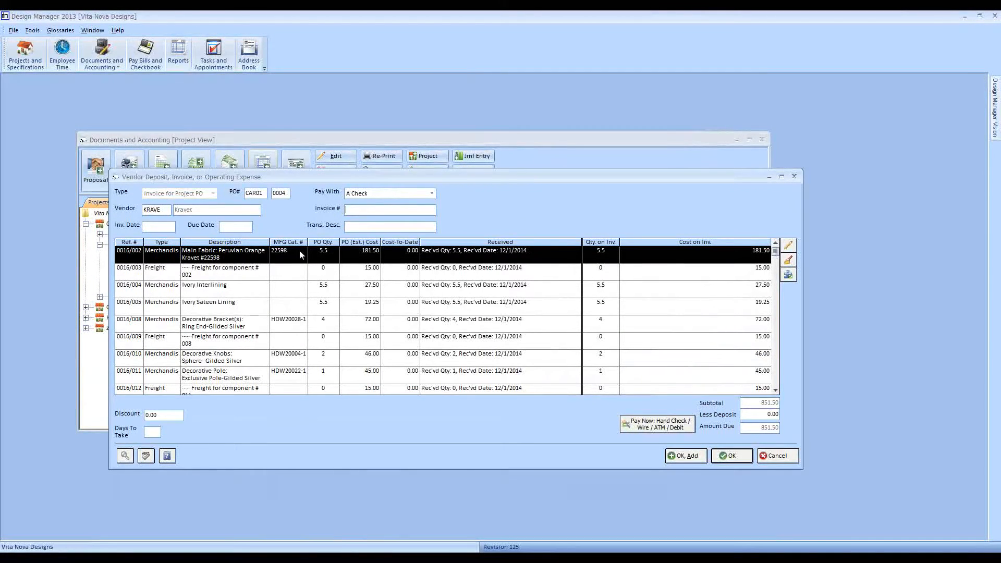
left_click_drag(801, 469, 816, 508)
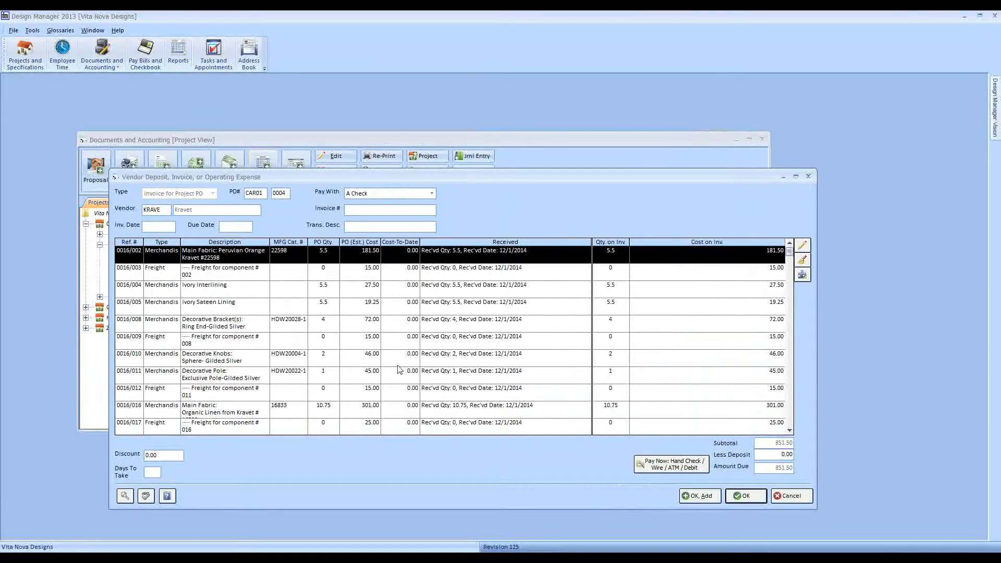
left_click(390, 411)
type("CAR01-0004")
key("Tab")
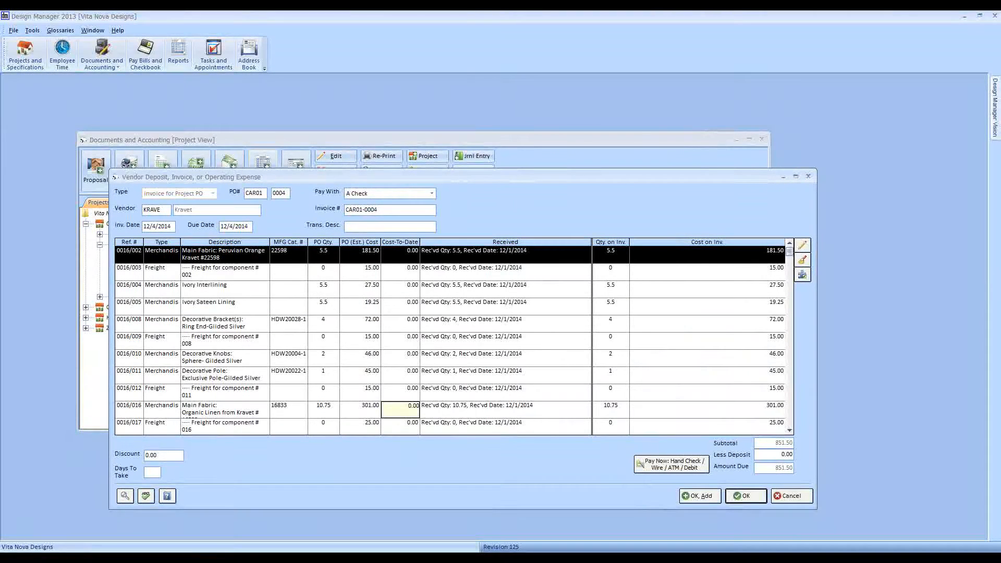
Step: Enter the transaction description "final bill for w/t hardware" and clear the amounts of all items on the invoice
type("final bill for w/t hardware")
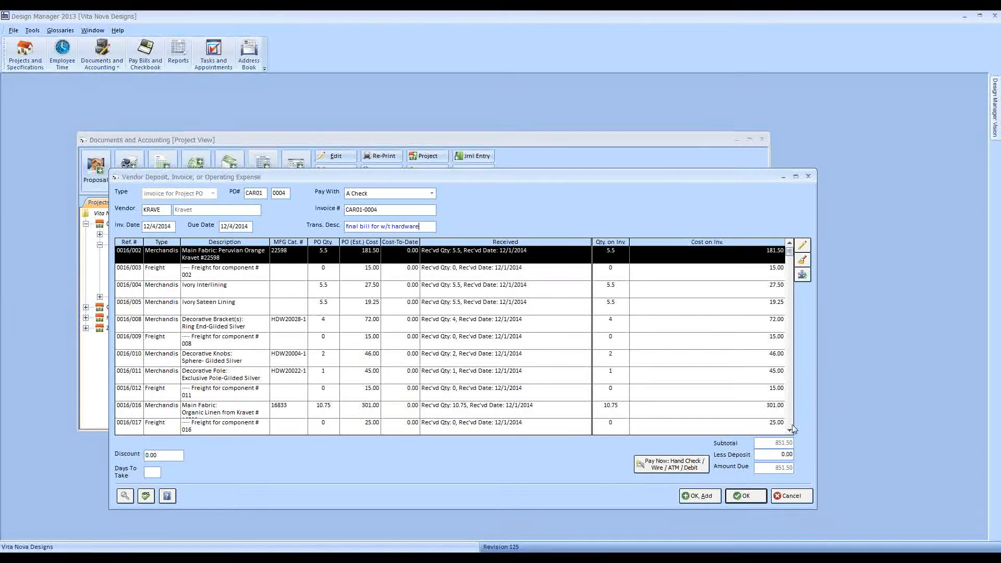
left_click(804, 263)
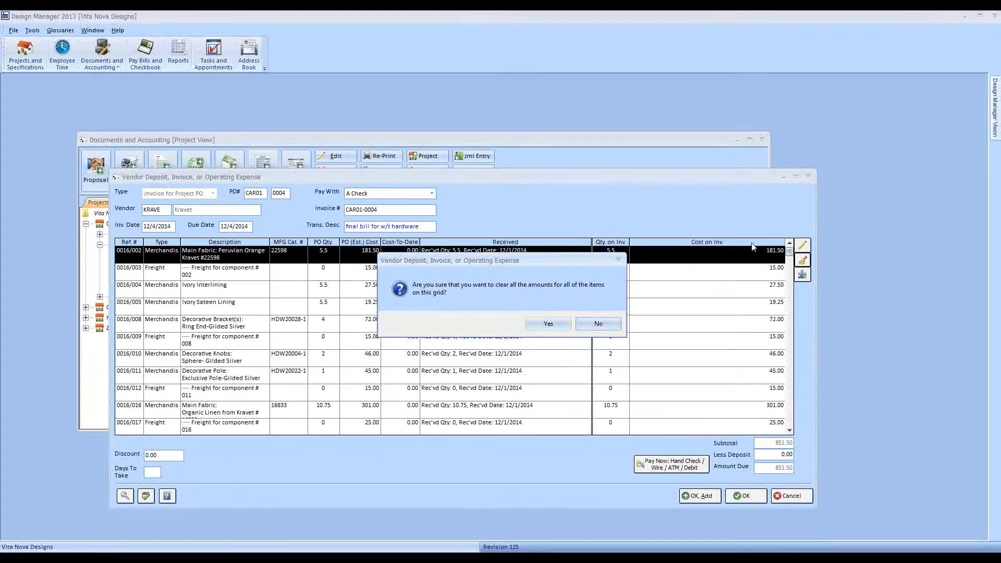
left_click(547, 325)
left_click(725, 413)
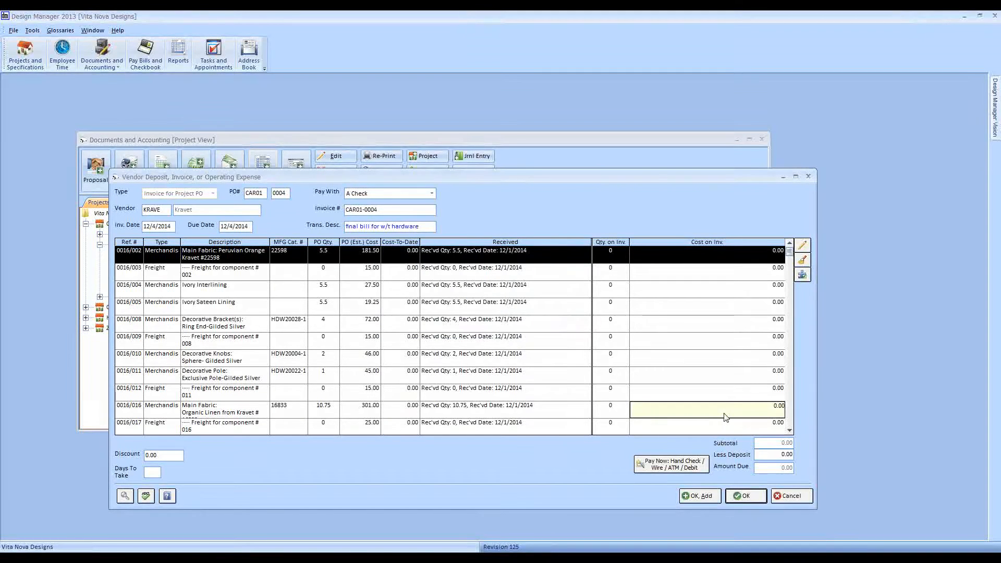
Step: Enter merchandise costs of 72 for the decorative brackets, 46 for the decorative knobs and 45 for the decorative pole
left_click(495, 326)
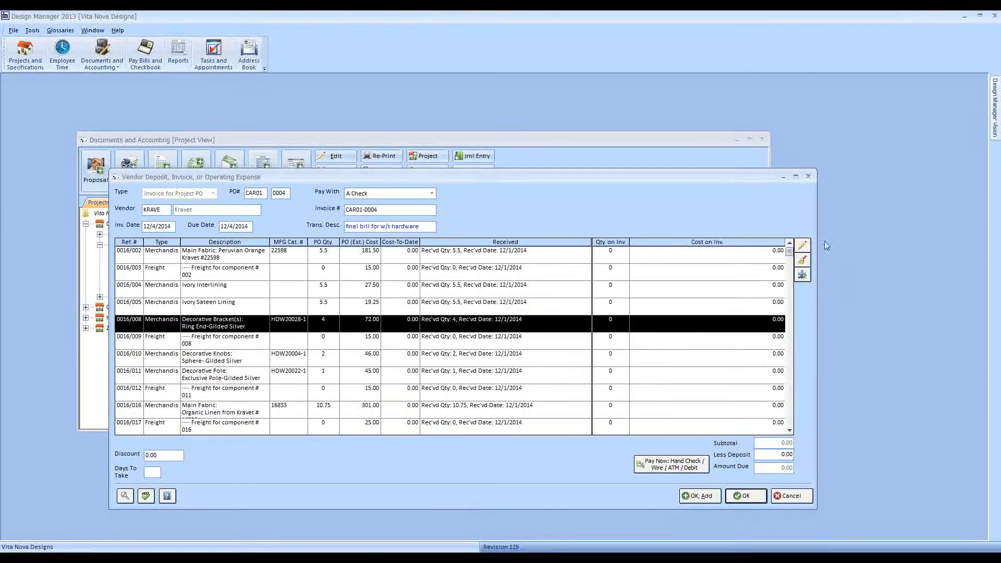
left_click(803, 245)
type("72")
key("Return")
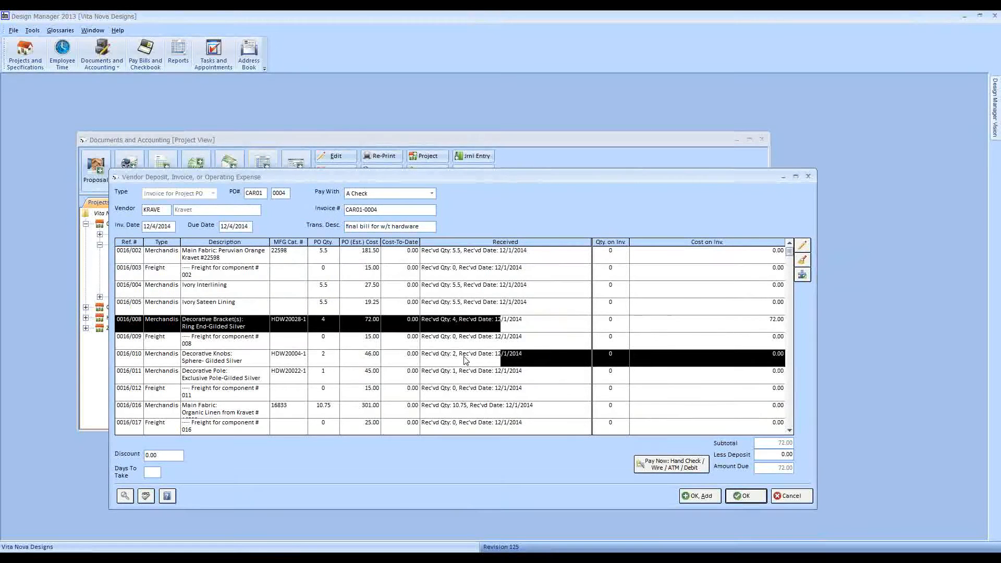
left_click(803, 245)
type("46")
key("Return")
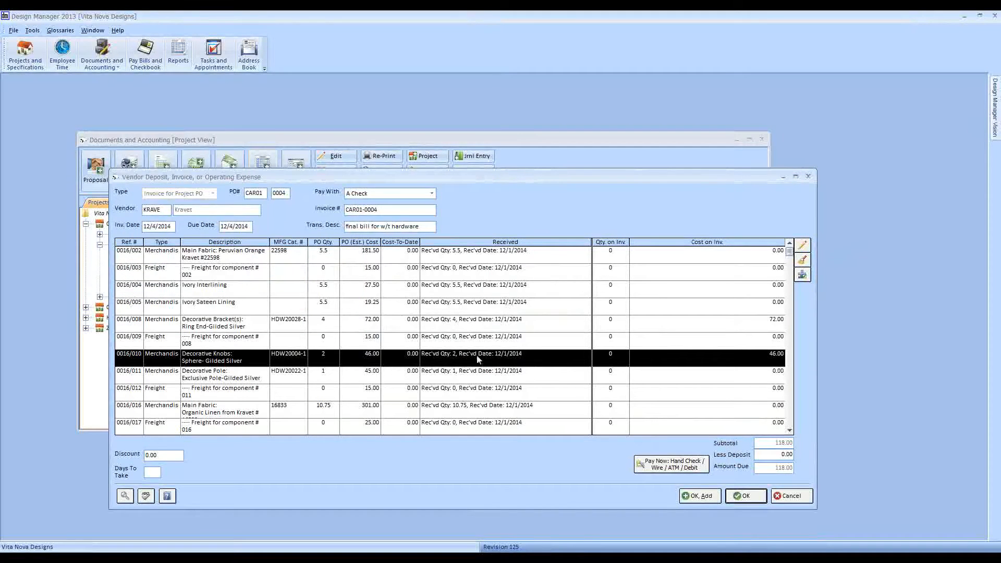
left_click(802, 245)
type("4")
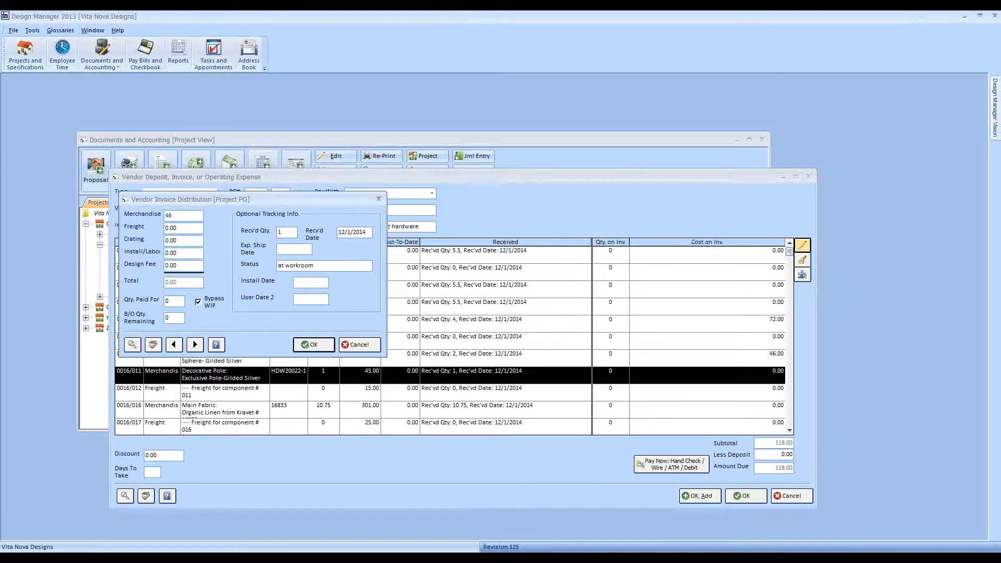
type("5")
key("Return")
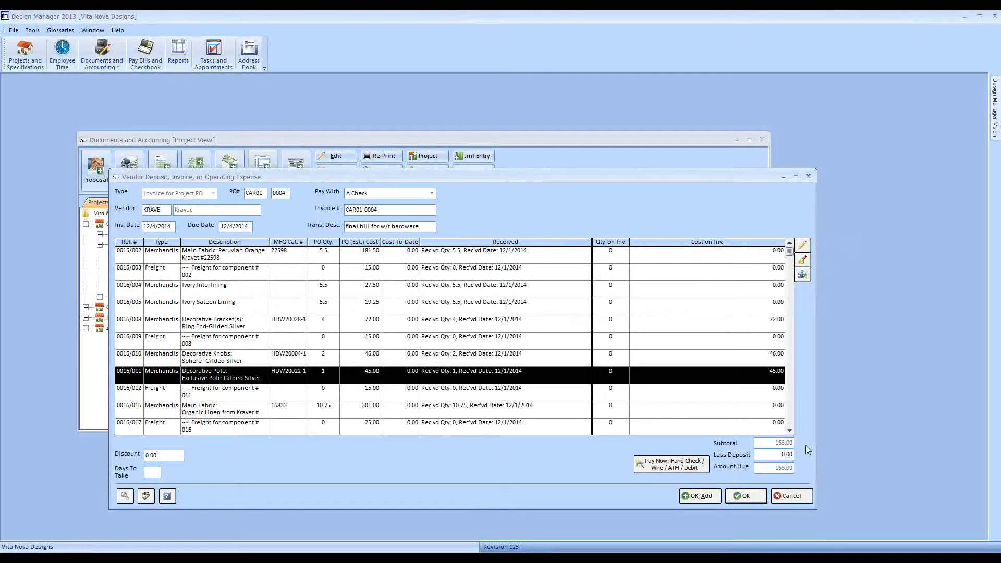
Step: Check the decorative pole's invoice distribution, including its Bypass WIP setting, and save the hardware invoice
left_click(805, 246)
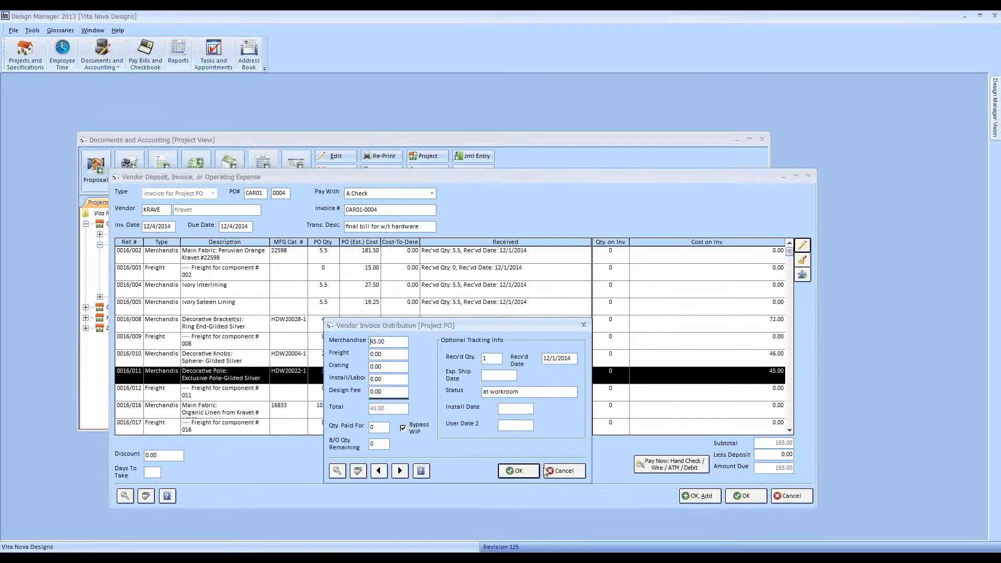
left_click(565, 475)
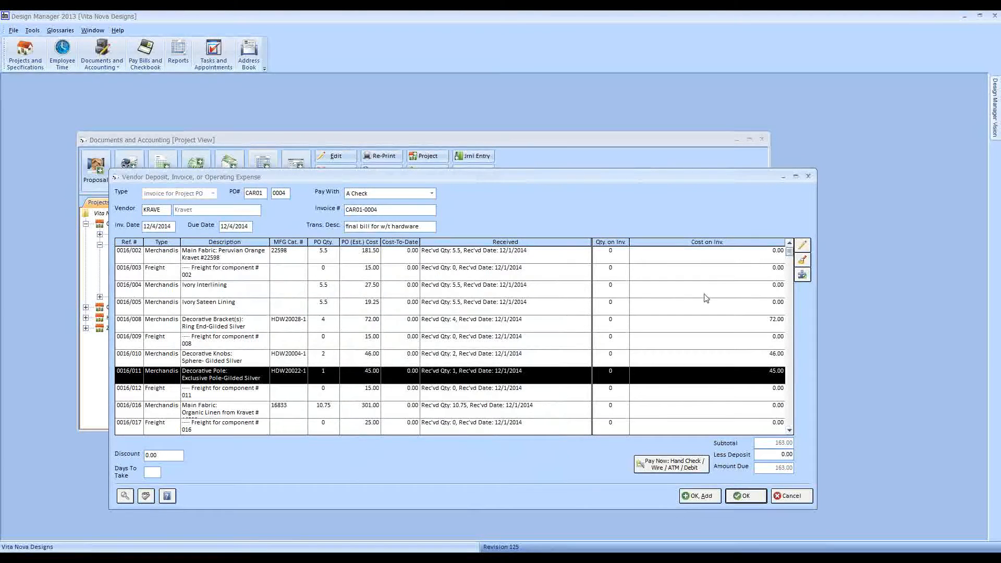
left_click(745, 493)
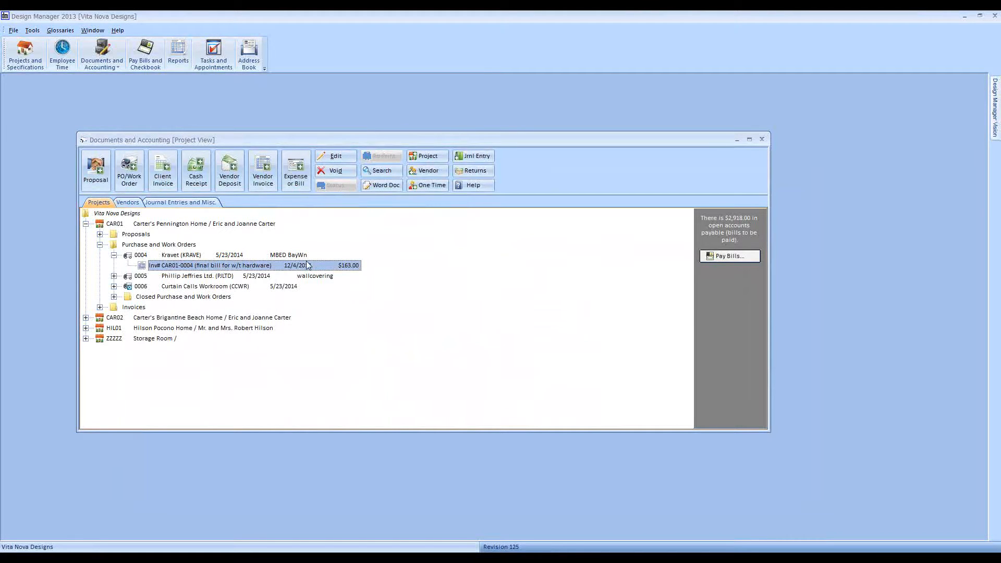
Step: Start another vendor invoice for Kravet purchase order 0004 and check the cost to date and invoice cost of the bracket, knob and pole lines
left_click(287, 257)
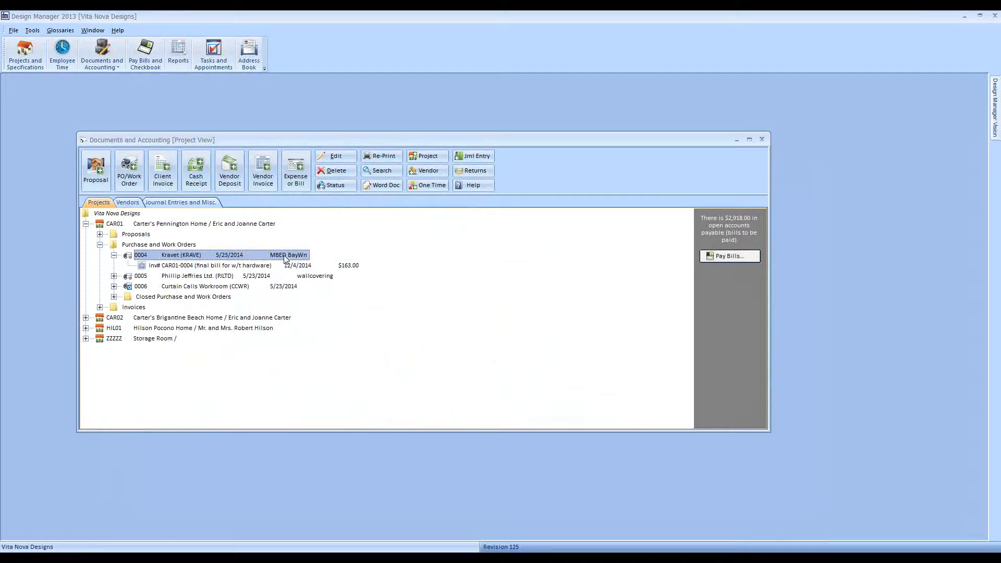
left_click(264, 180)
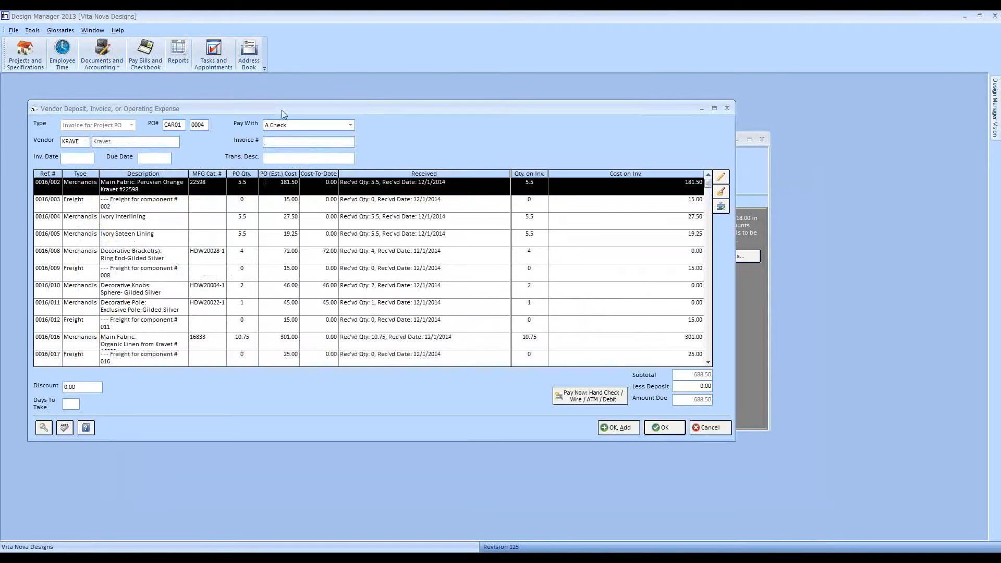
left_click(253, 290)
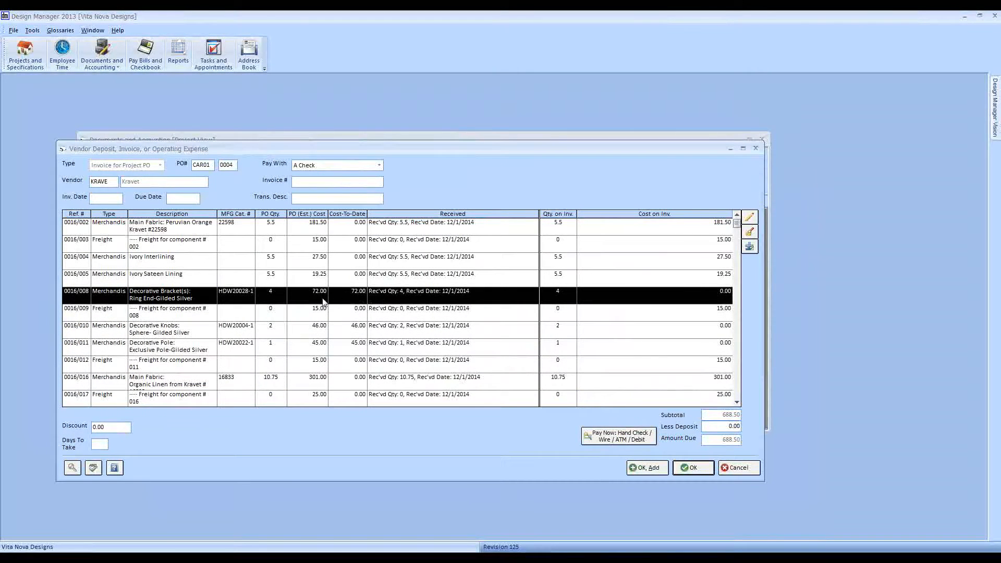
left_click(357, 333)
left_click(351, 353)
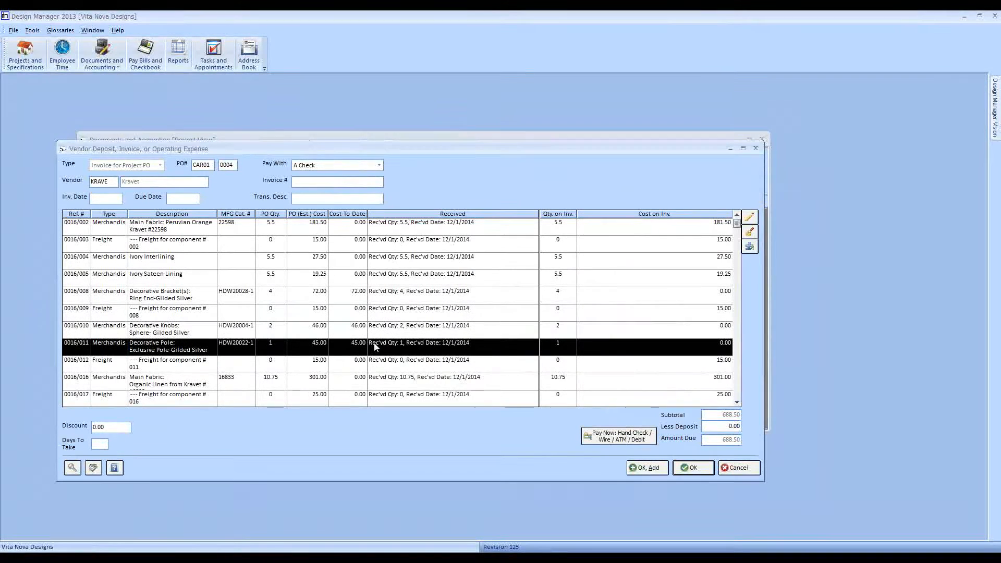
left_click(605, 302)
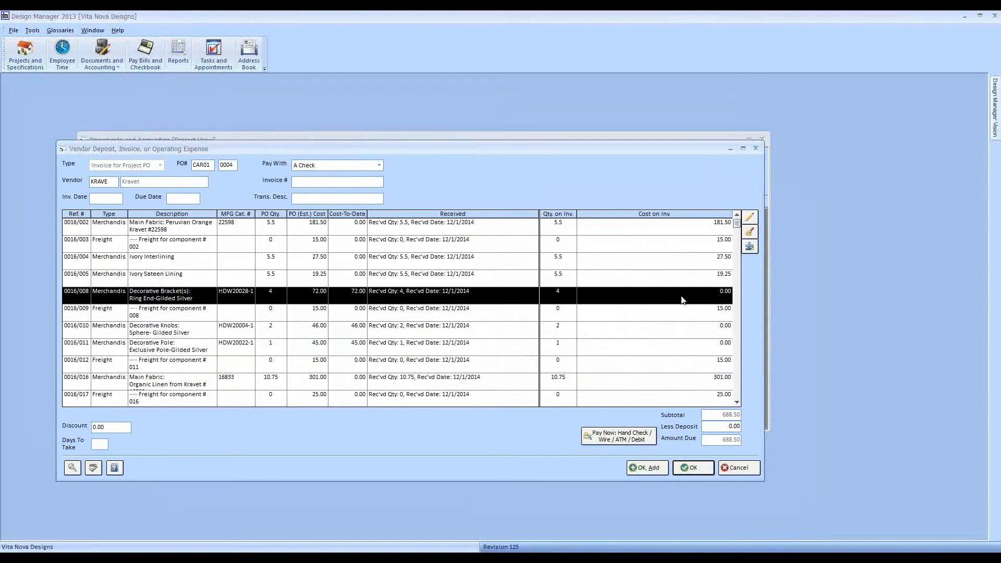
left_click(698, 331)
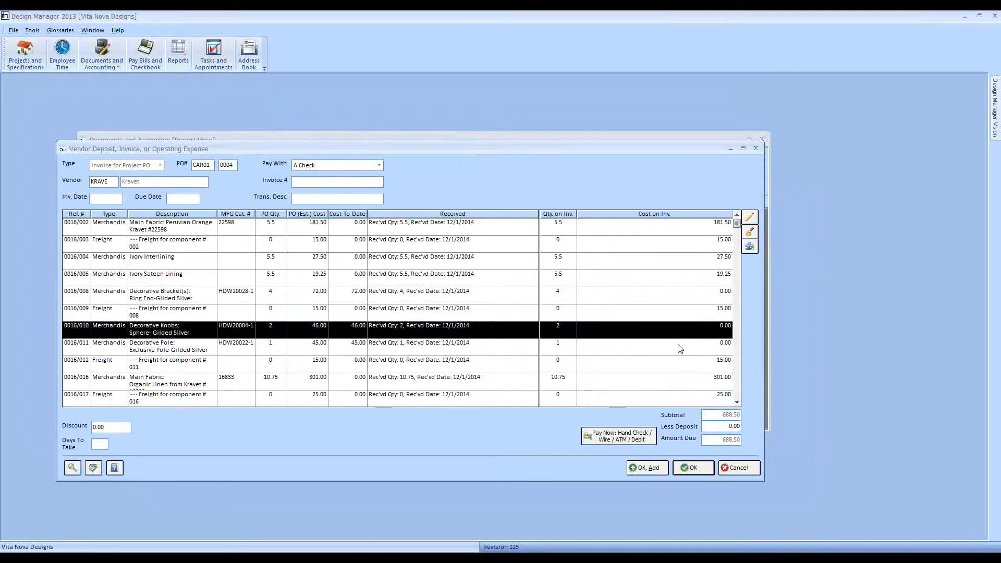
left_click(693, 349)
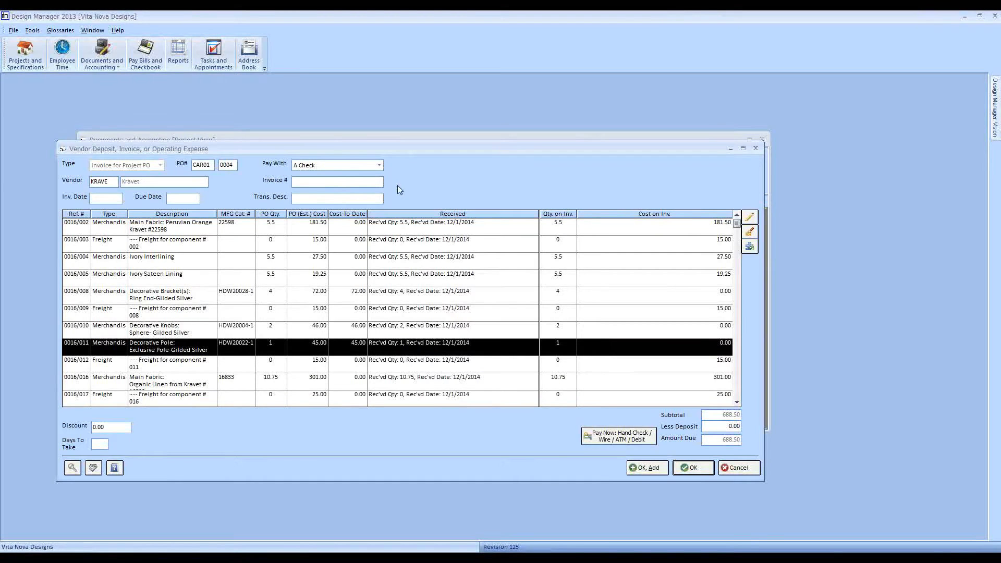
Step: Enter invoice number CAR01-0004, invoice date 12/4/2014 and the description "final bill for fabric/frt"
left_click(362, 186)
type("CAR01-0004")
key("Tab")
type("12/4")
key("Tab")
key("Tab")
type("IN")
key("BackSpace")
key("BackSpace")
key("BackSpace")
type("final bill for fabric")
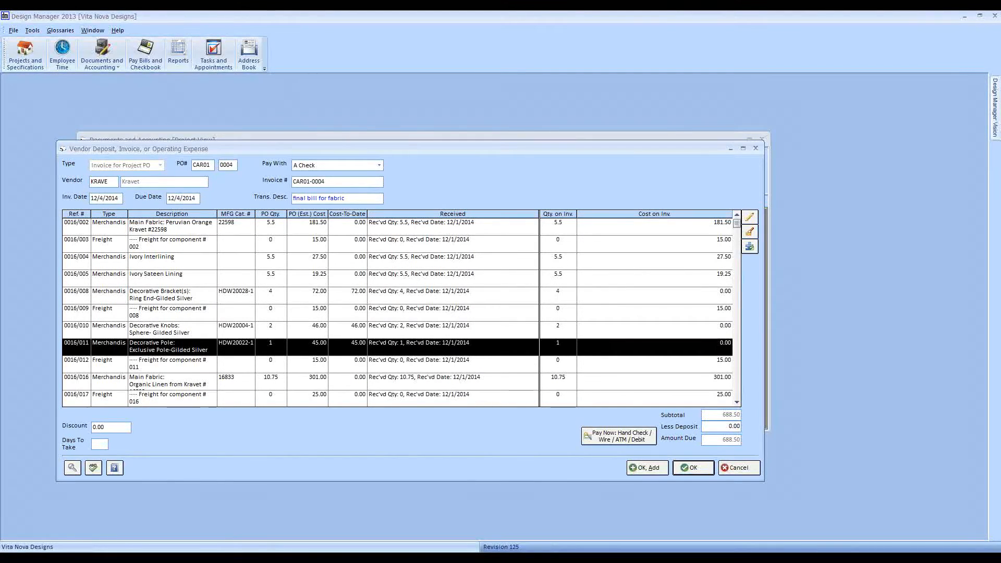
type("/frt")
Step: Save the fabric invoice with its repeated invoice number and check both invoices listed under the Kravet purchase order
left_click(692, 468)
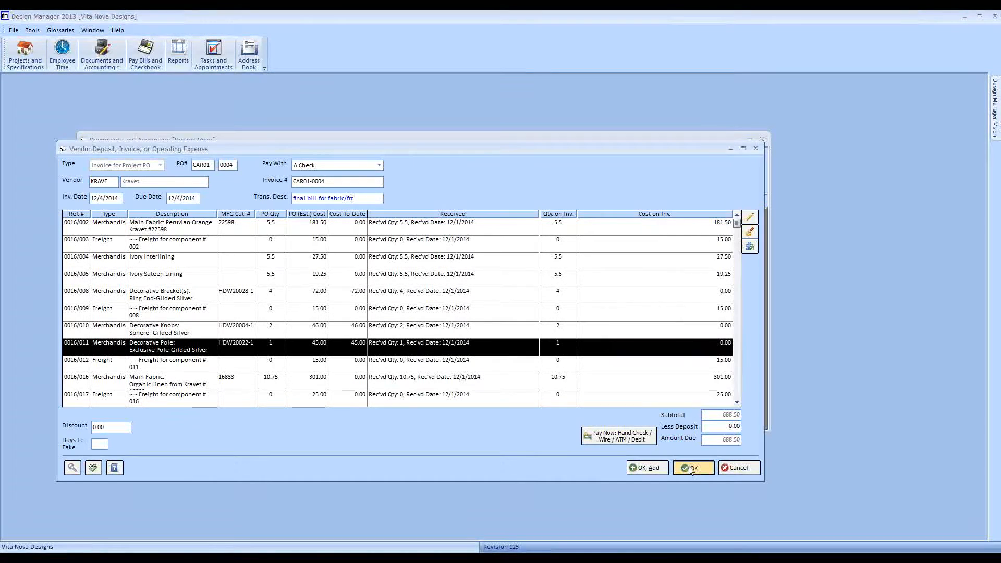
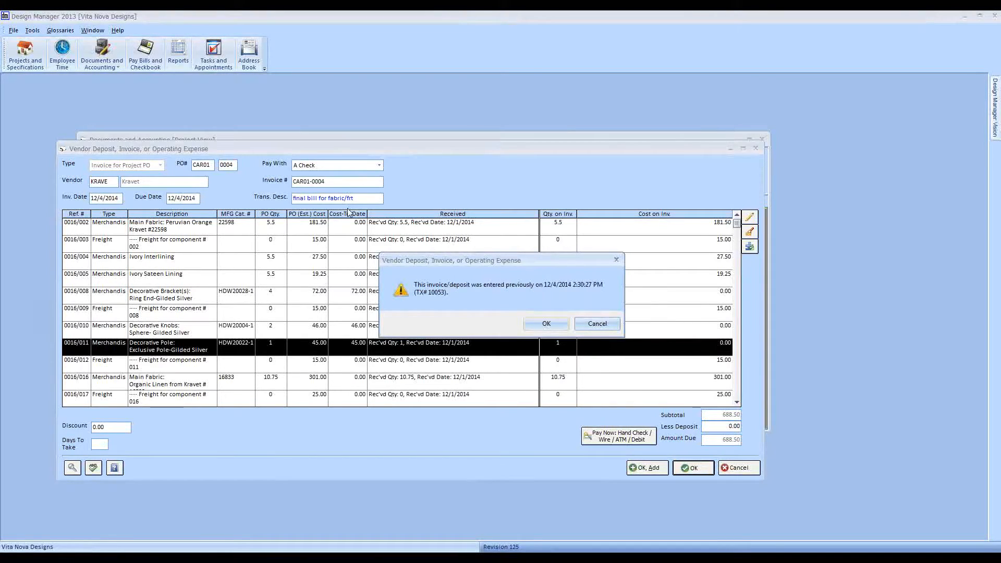
left_click(534, 326)
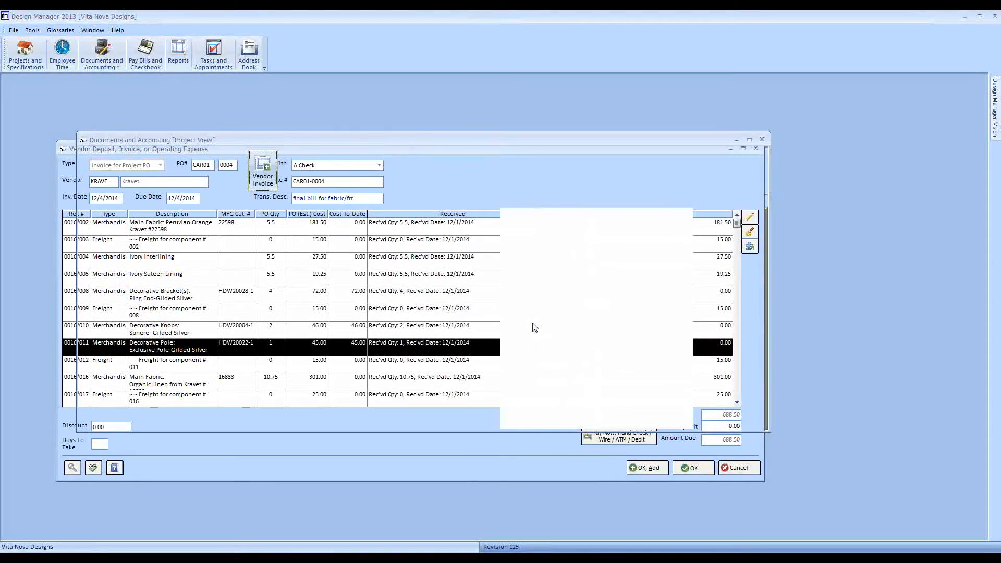
left_click(212, 266)
left_click(209, 277)
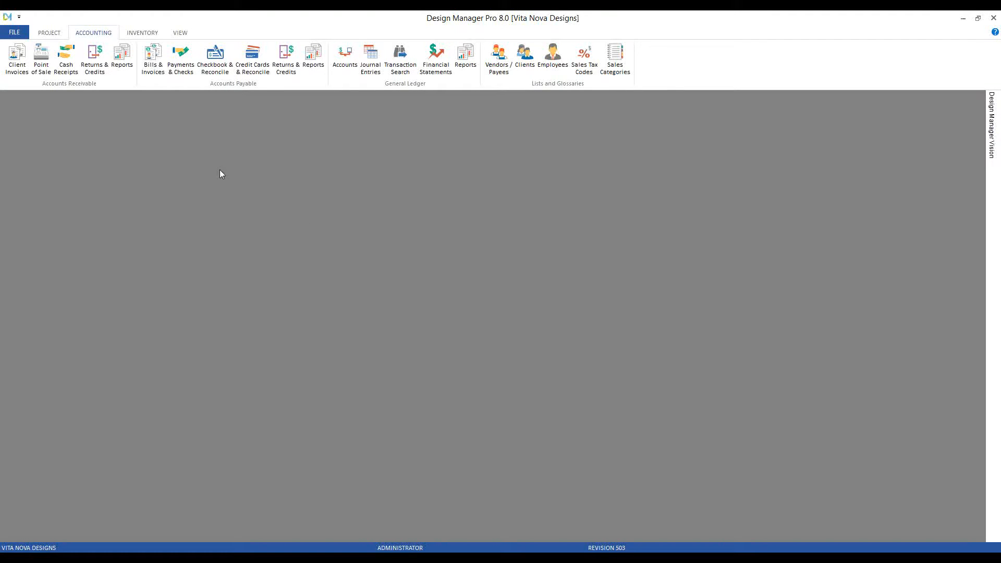
Step: Switch to Design Manager Pro 8.0 and check the receiving status of the CAR01 project's Kravet purchase order 0004
left_click(48, 33)
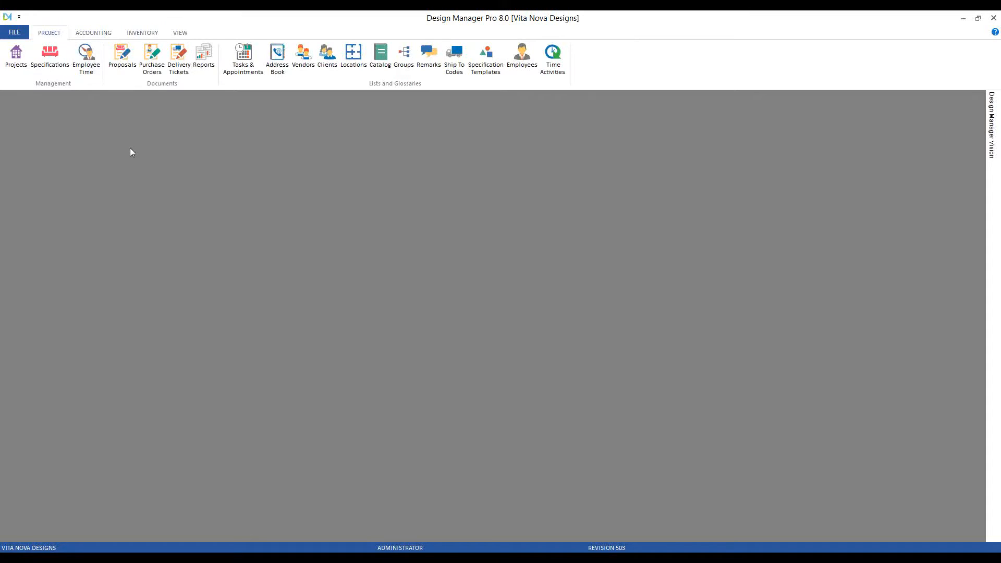
left_click(147, 65)
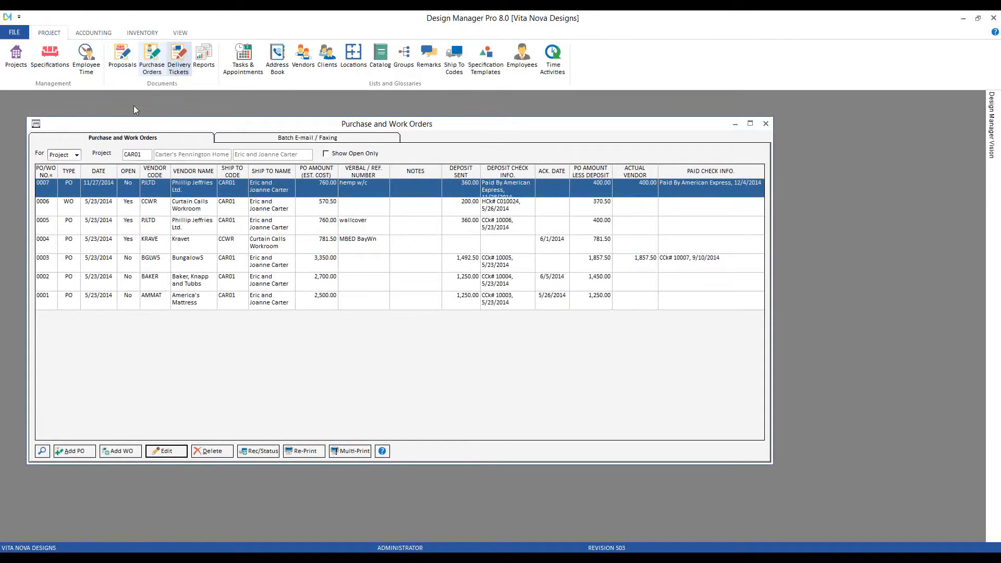
left_click(85, 249)
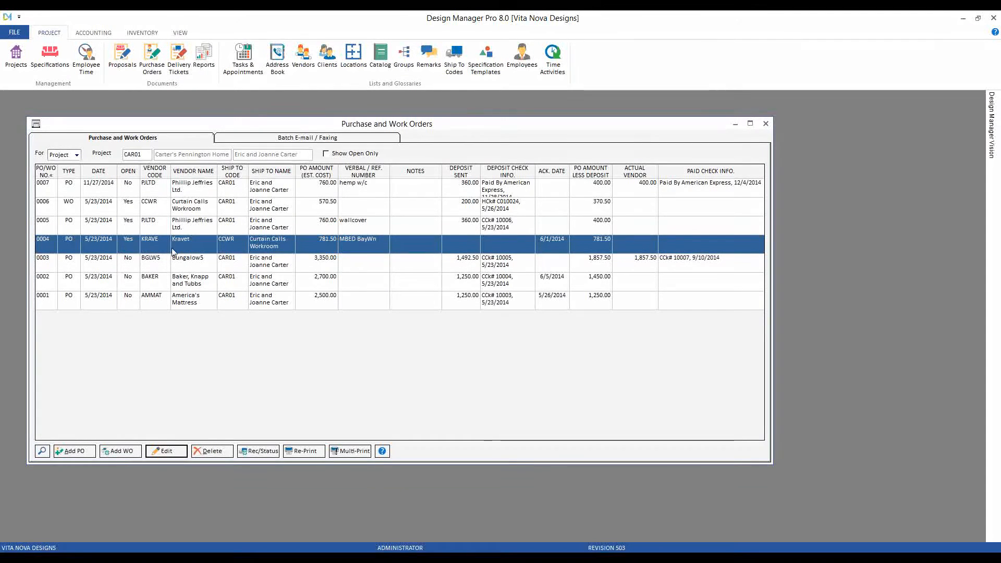
left_click(263, 451)
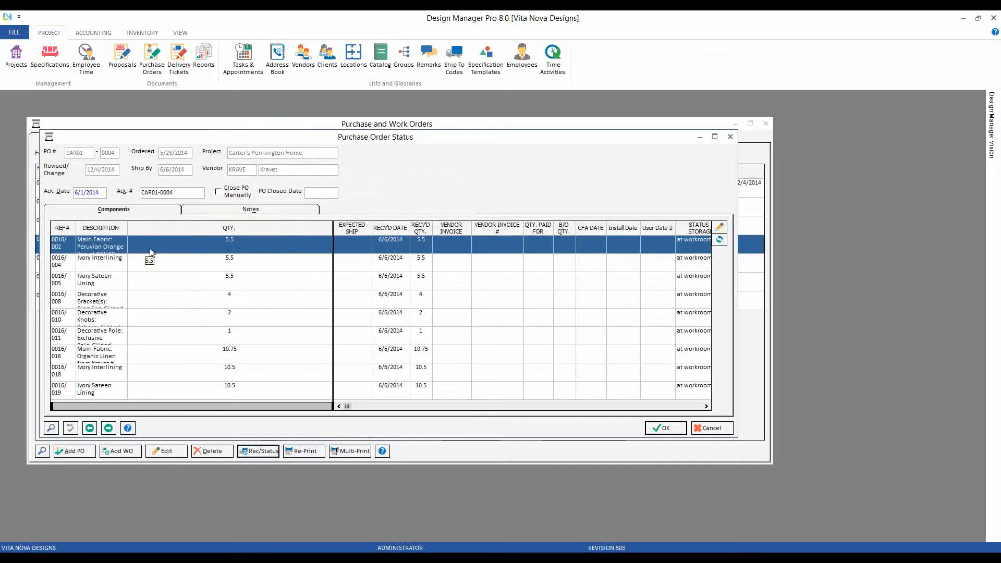
left_click(712, 428)
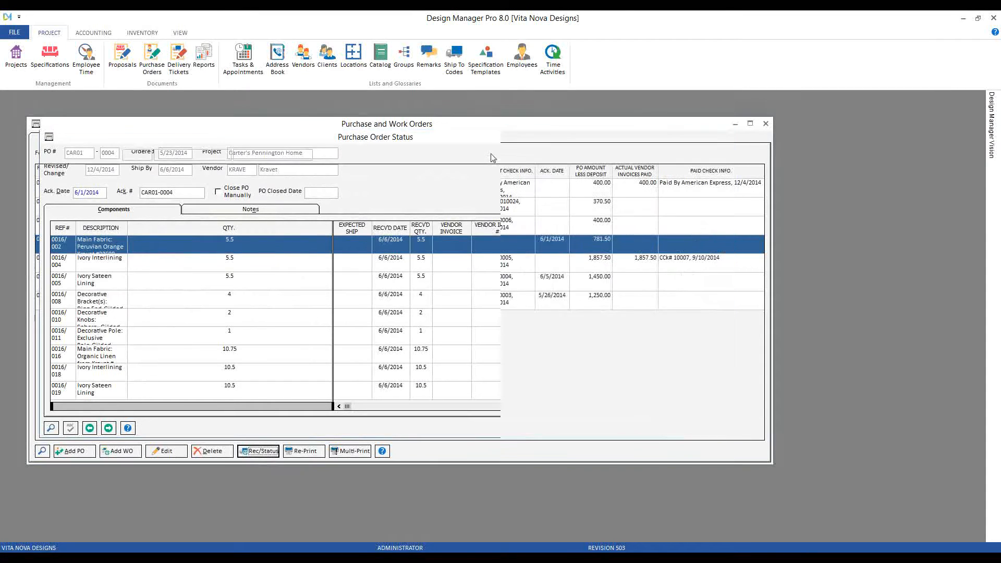
Step: Start a new project PO vendor invoice for purchase order CAR01-0004 and look over the costs of its component lines
left_click(99, 33)
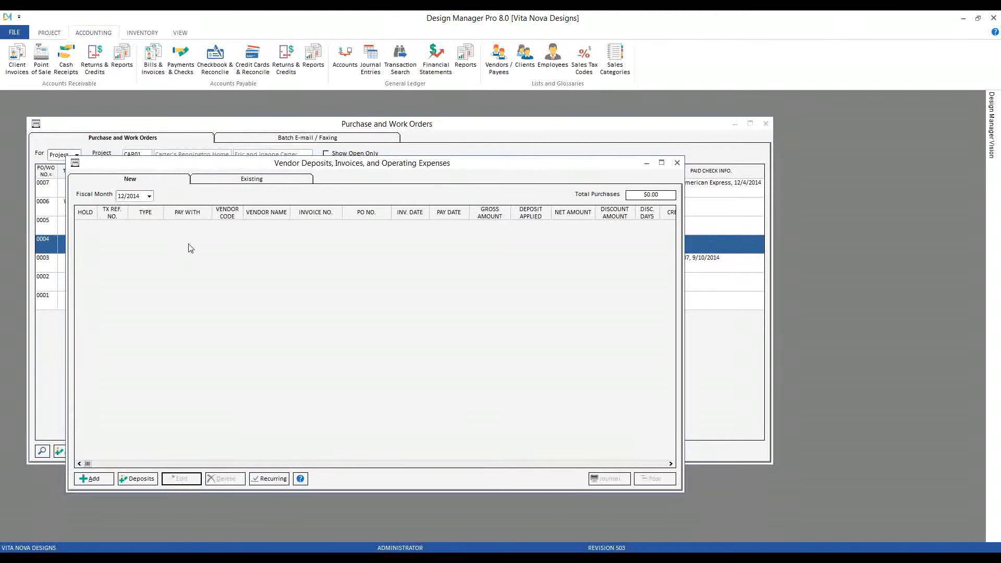
left_click(92, 479)
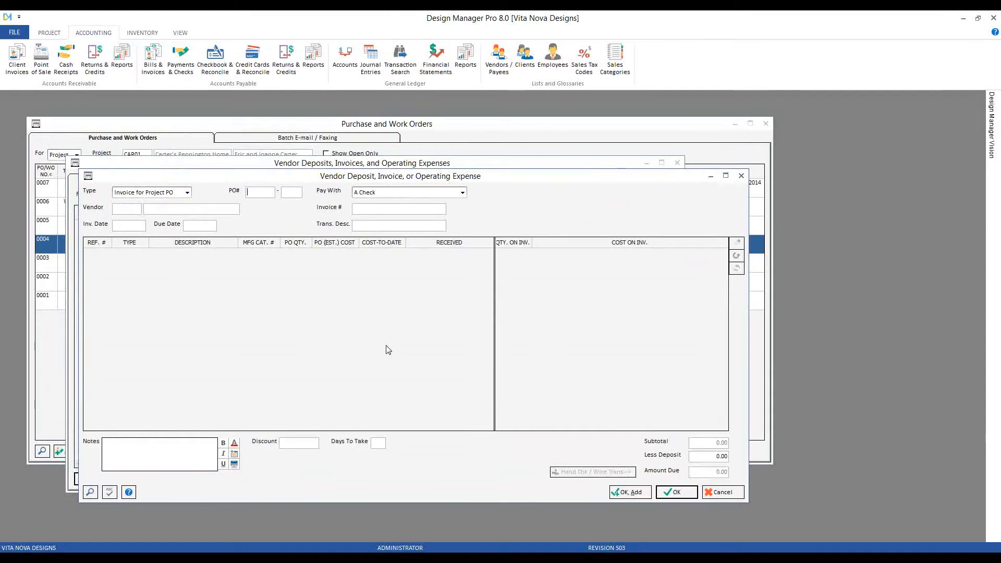
type("CAR01")
key("Tab")
type("0004")
key("Tab")
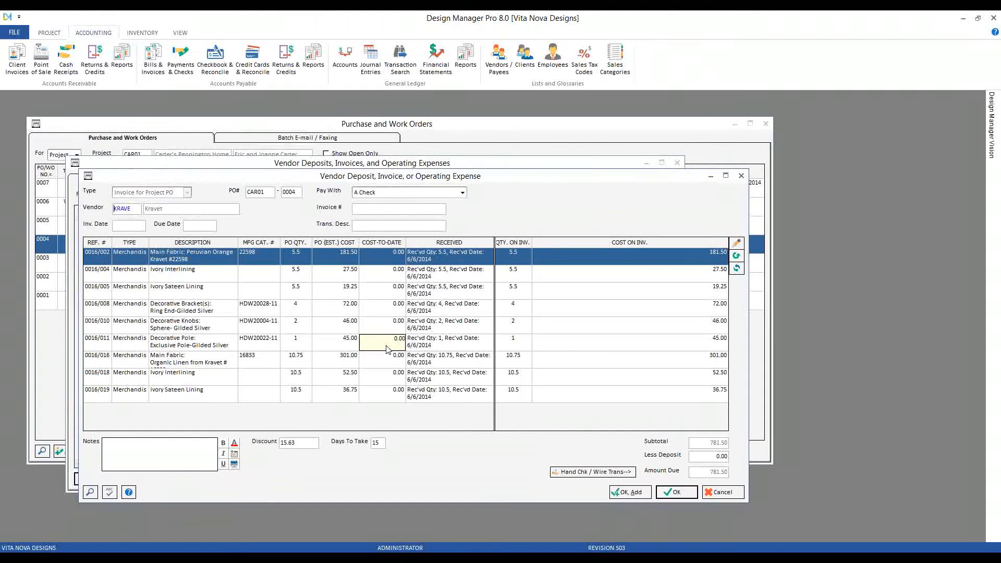
left_click(618, 276)
left_click(618, 291)
left_click(608, 339)
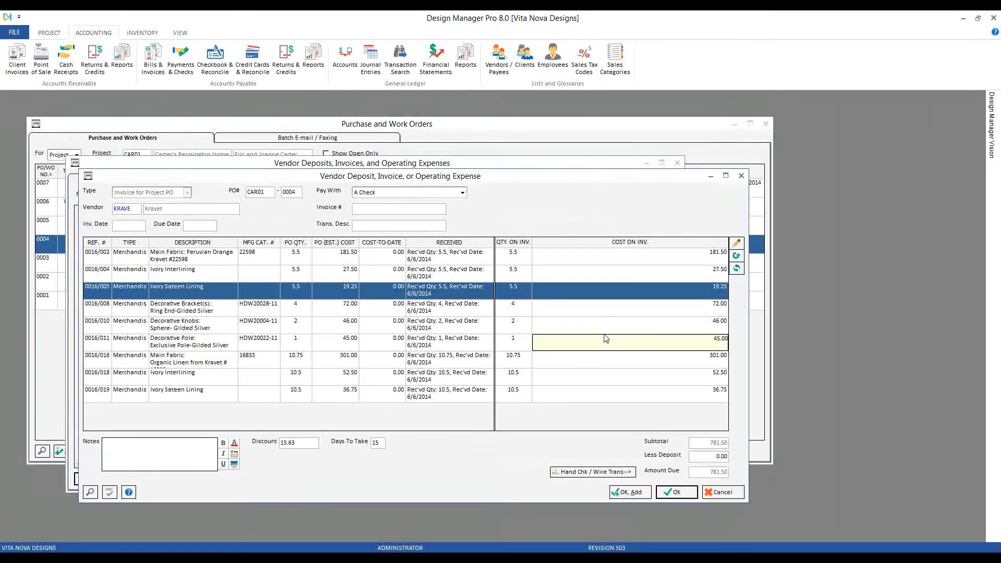
key("Up")
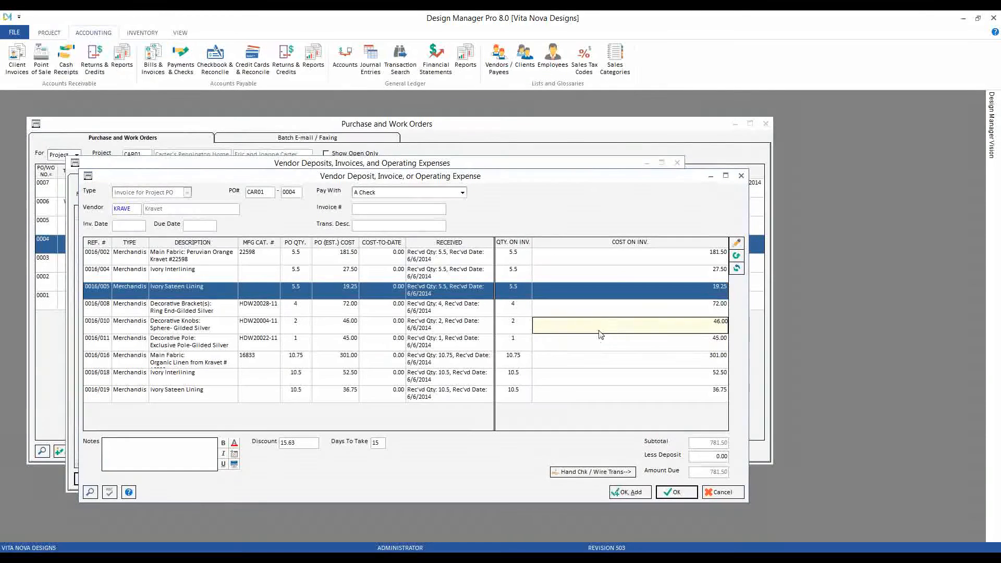
left_click(391, 211)
type("596895-56996")
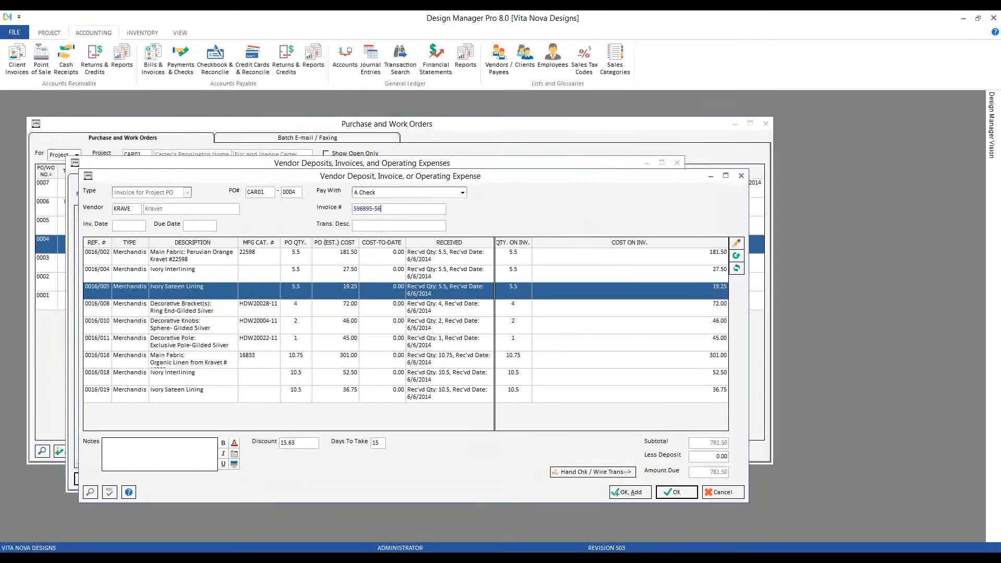
key("Tab")
type("12/4")
key("Tab")
key("Tab")
type("final bill for w/t")
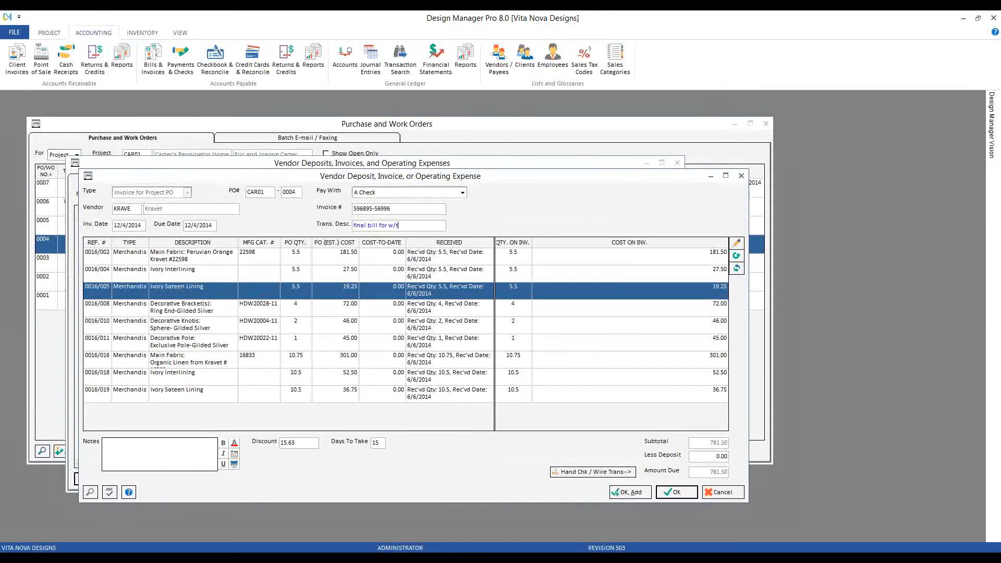
type(" materials")
Step: Add 21.00 of freight to the Peruvian Orange main fabric line (0016/002) of the invoice
left_click(485, 262)
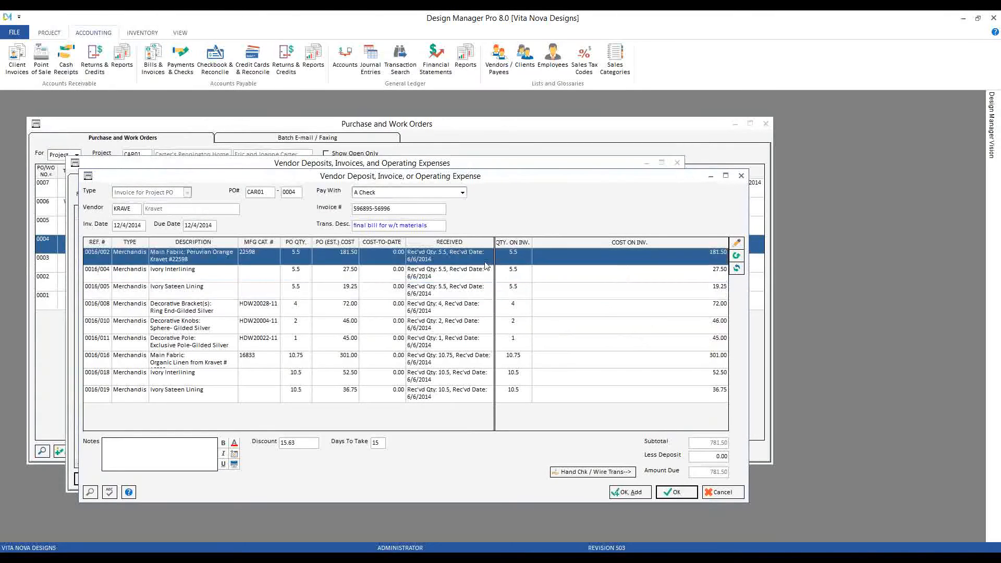
left_click(740, 246)
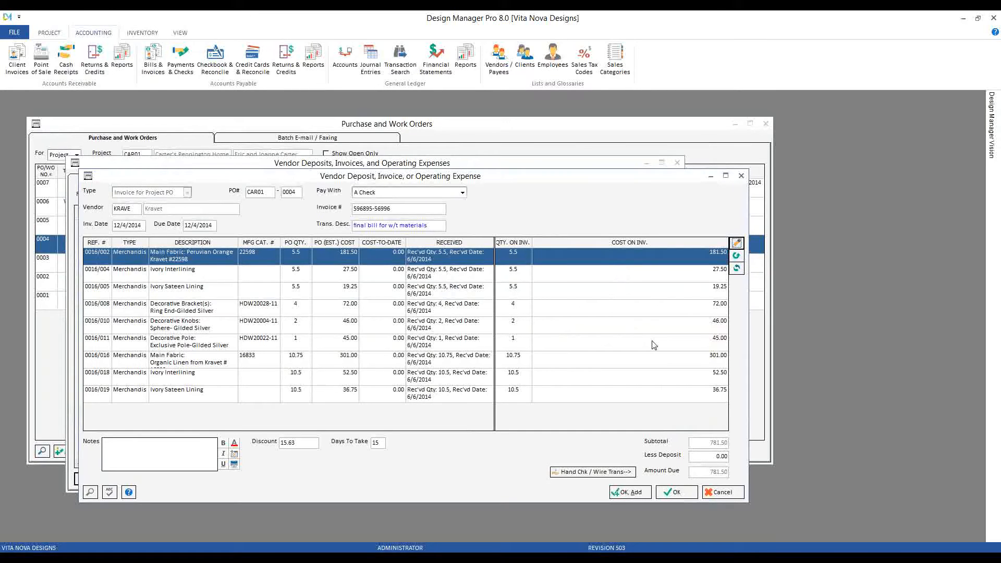
left_click_drag(158, 227, 118, 227)
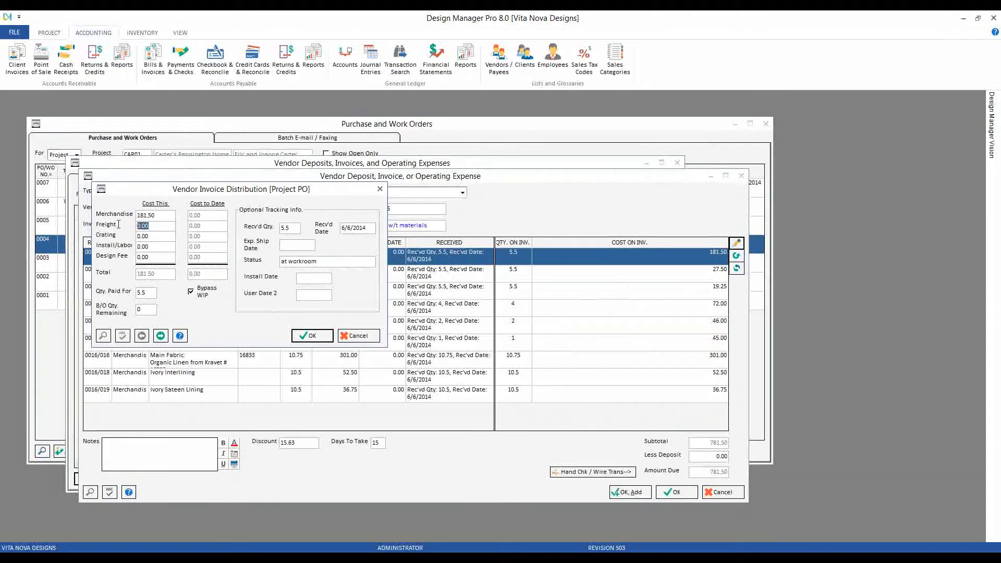
type("21.00")
key("Return")
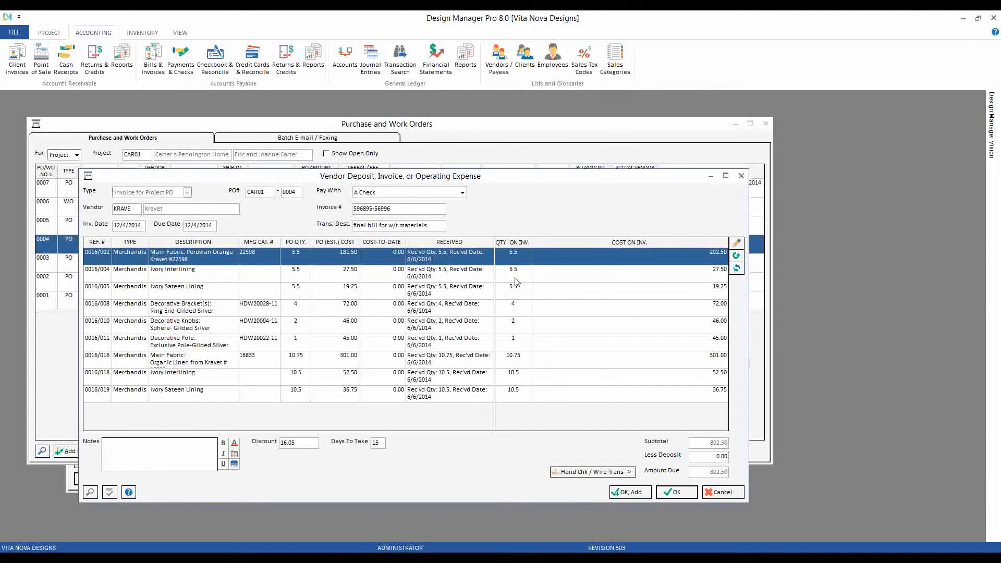
Step: Reset the freight on the Peruvian Orange main fabric line to 0
left_click(714, 259)
left_click(736, 243)
left_click_drag(172, 239, 90, 232)
type("0")
key("Return")
Step: Distribute 80.00 of freight across the invoice lines, adding to existing amounts and weighted against merchandise
left_click(737, 270)
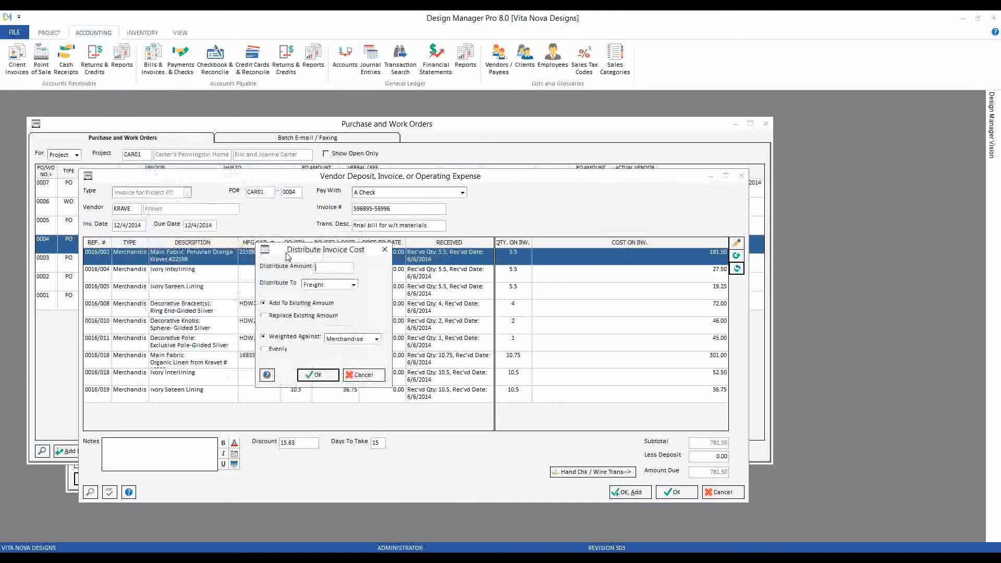
type("80.00")
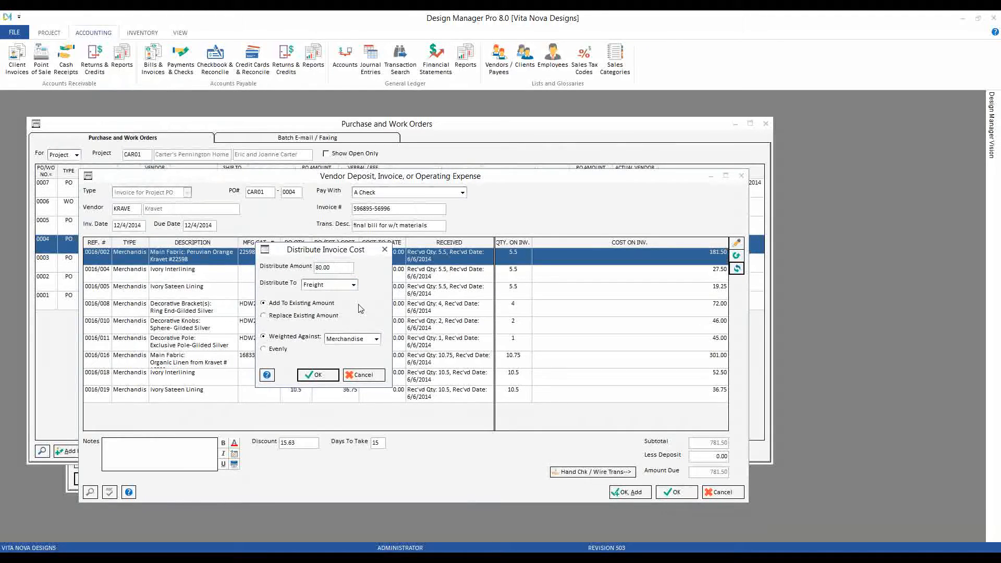
left_click(330, 287)
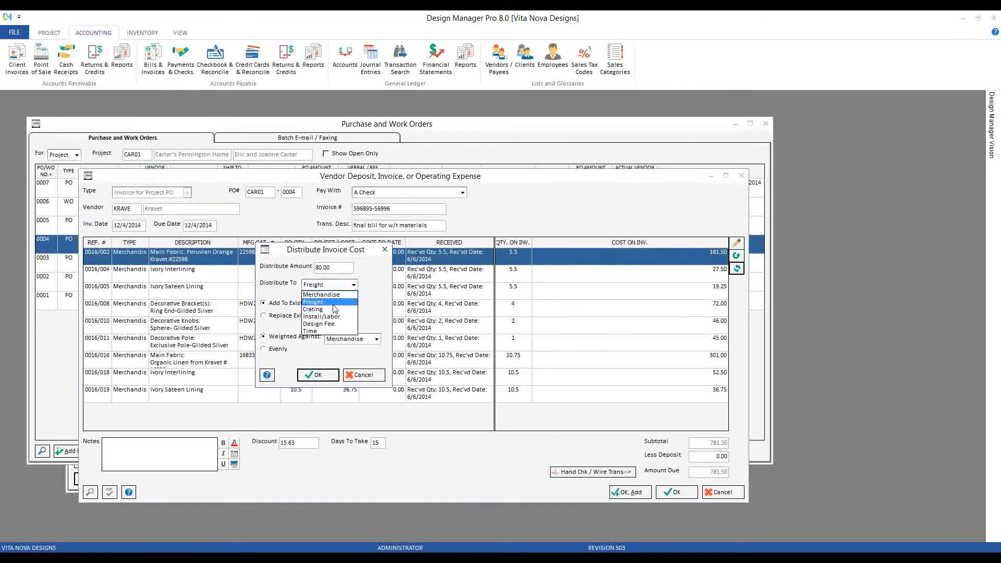
left_click(372, 310)
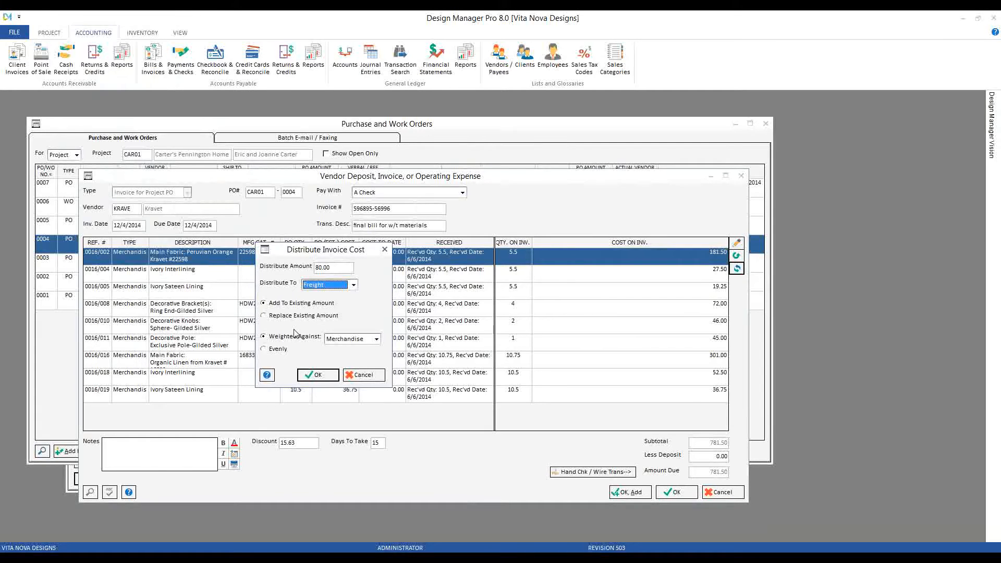
left_click(282, 350)
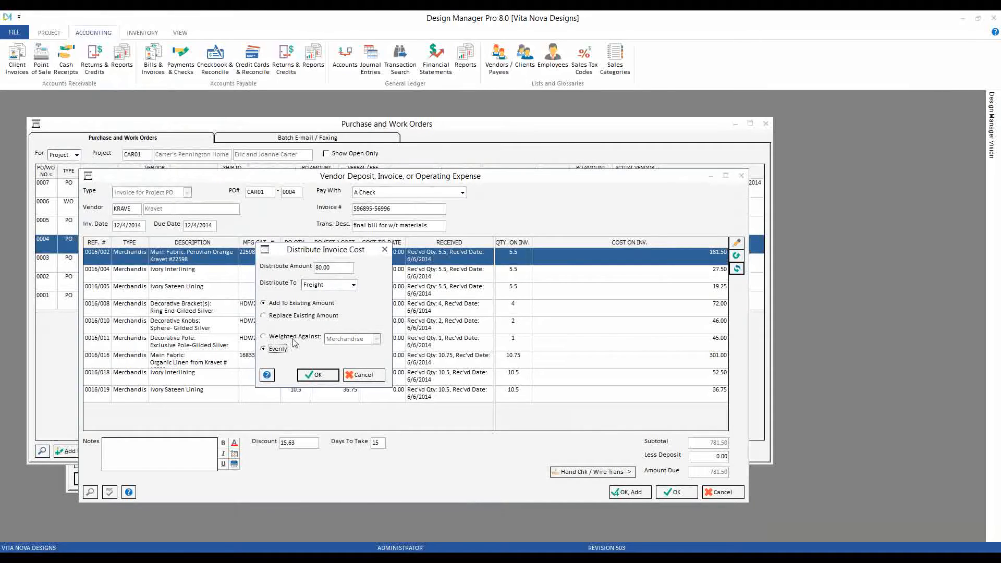
left_click(291, 338)
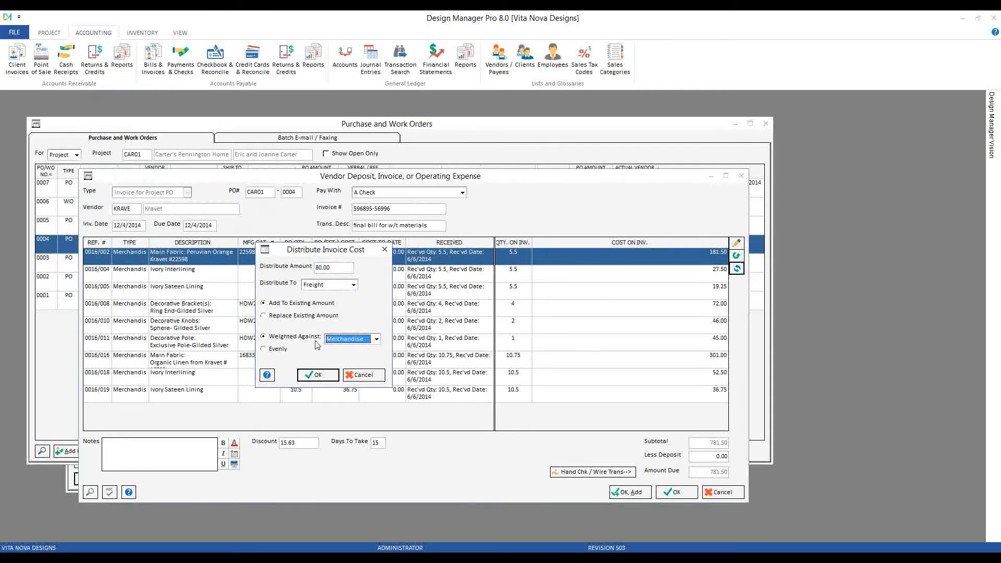
left_click_drag(310, 256, 427, 243)
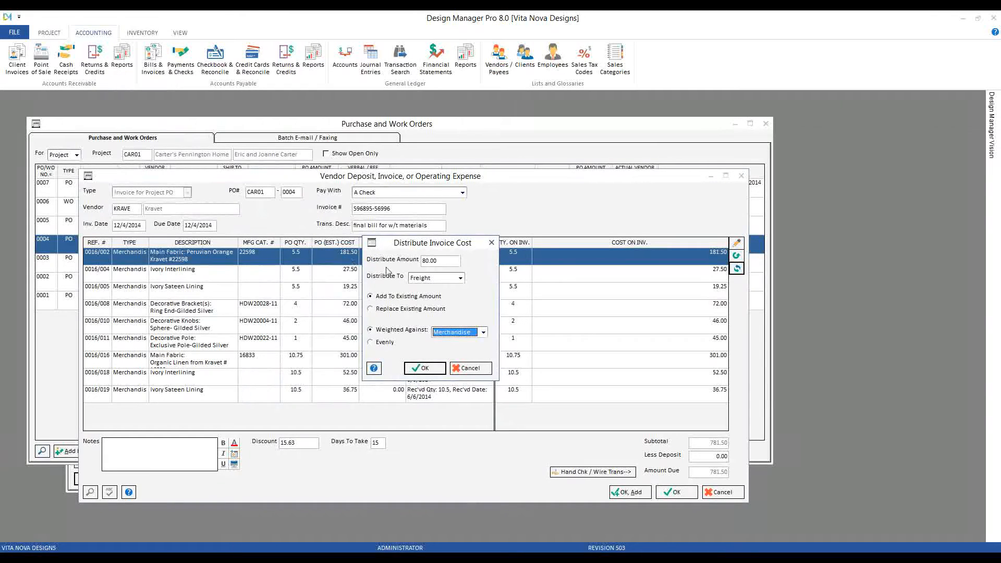
left_click(426, 369)
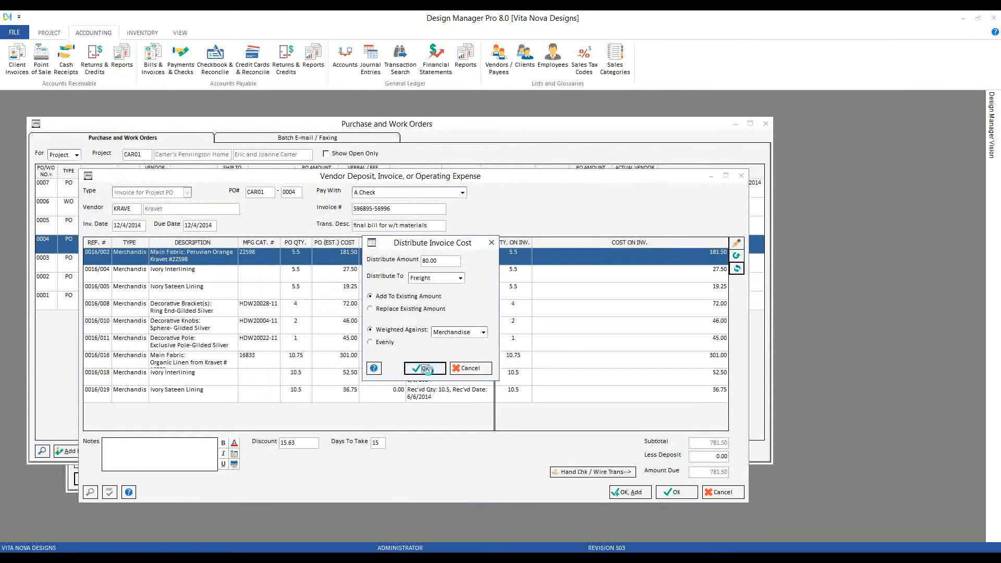
left_click(560, 320)
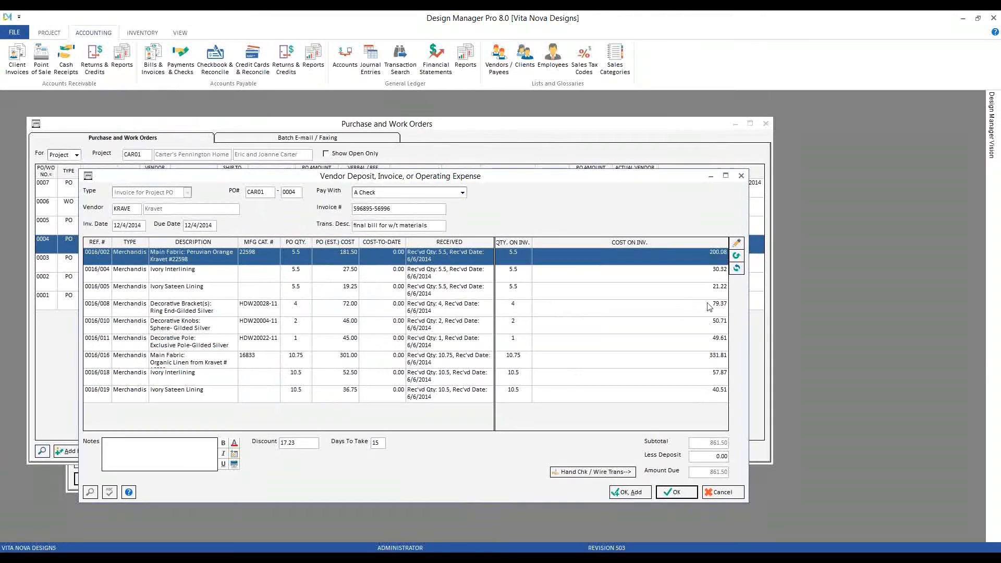
Step: Check the freight share assigned to the main fabric, interlining and sateen lining lines (0016/002, 0016/004 and 0016/005)
left_click(736, 243)
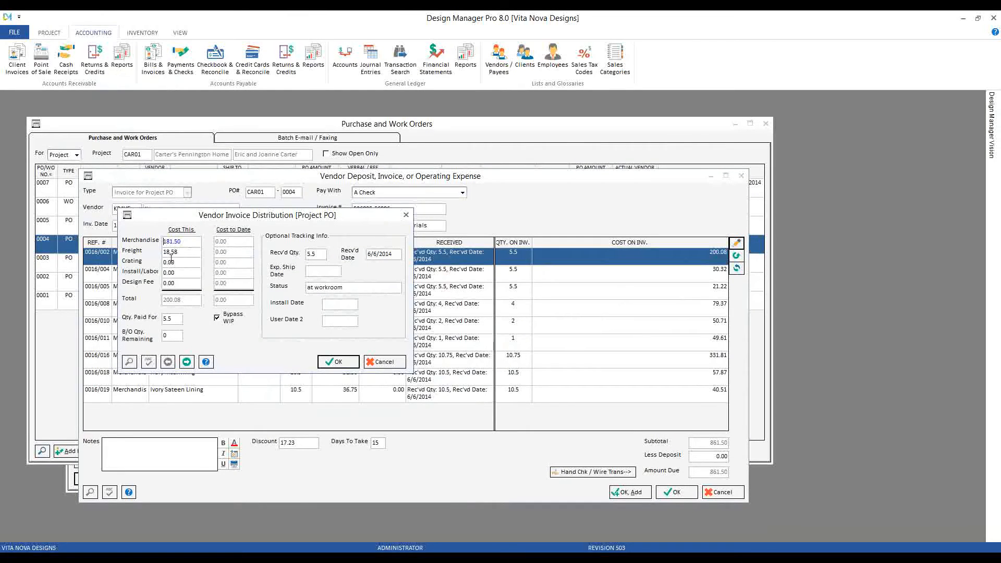
left_click(383, 362)
left_click(736, 243)
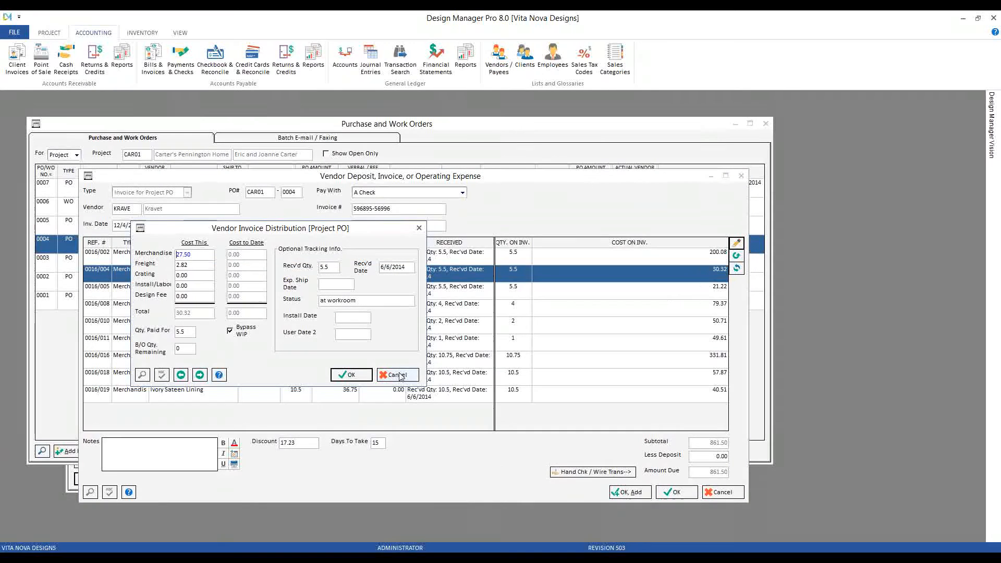
left_click(399, 375)
double_click(387, 284)
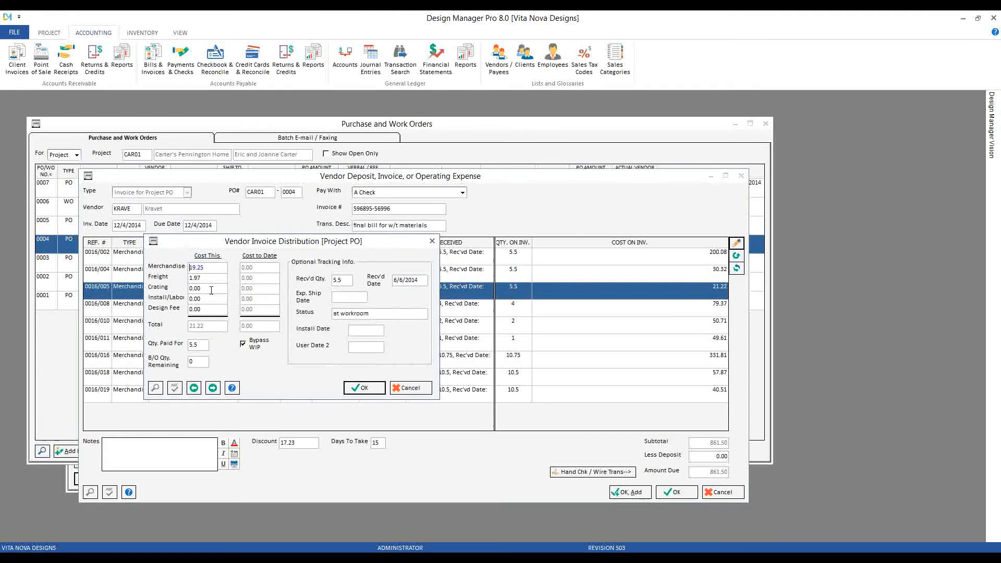
left_click(402, 391)
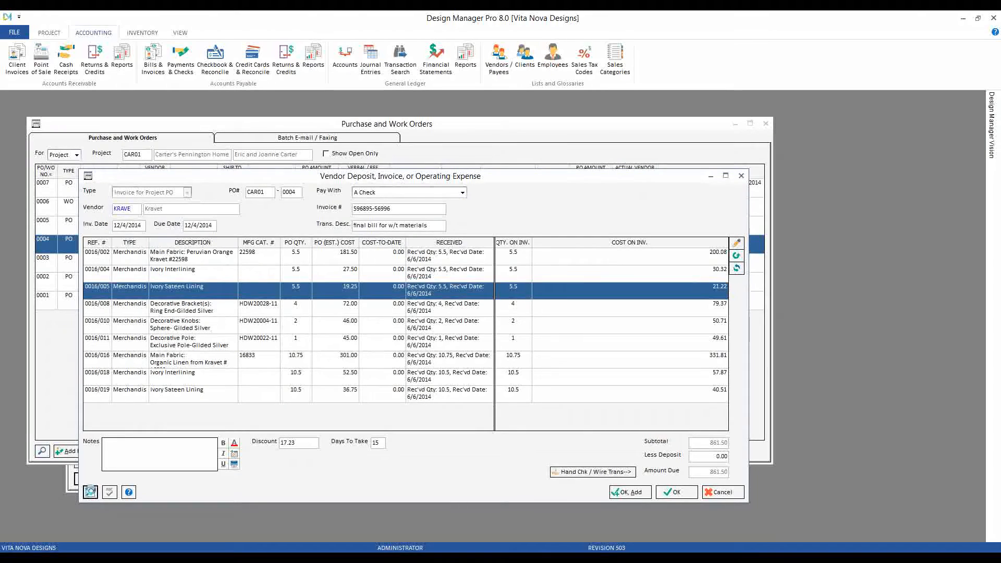
Step: Look up the default discount percentage and days to take it in the Kravet vendor record, leaving the record unchanged
left_click(90, 491)
left_click(181, 335)
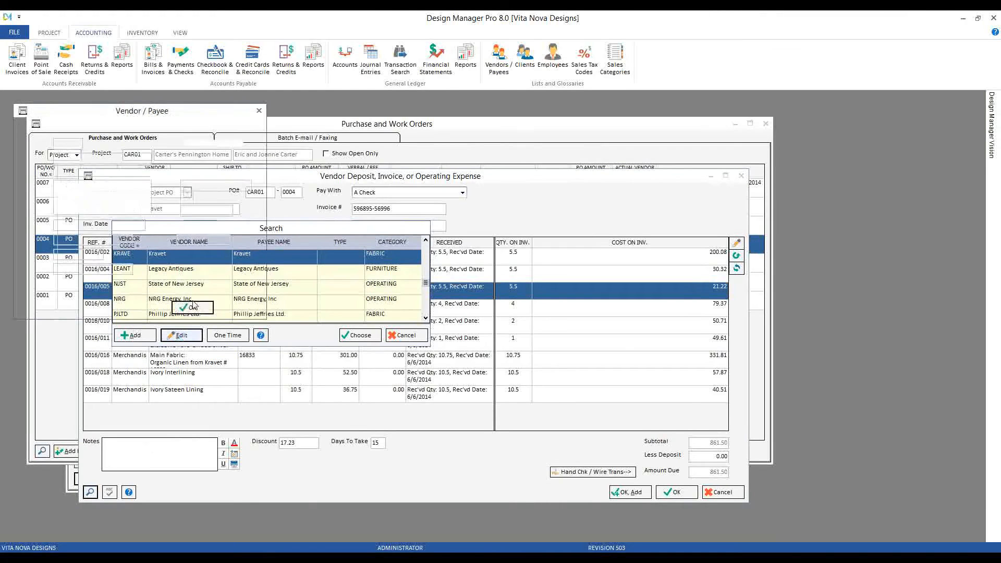
left_click(129, 128)
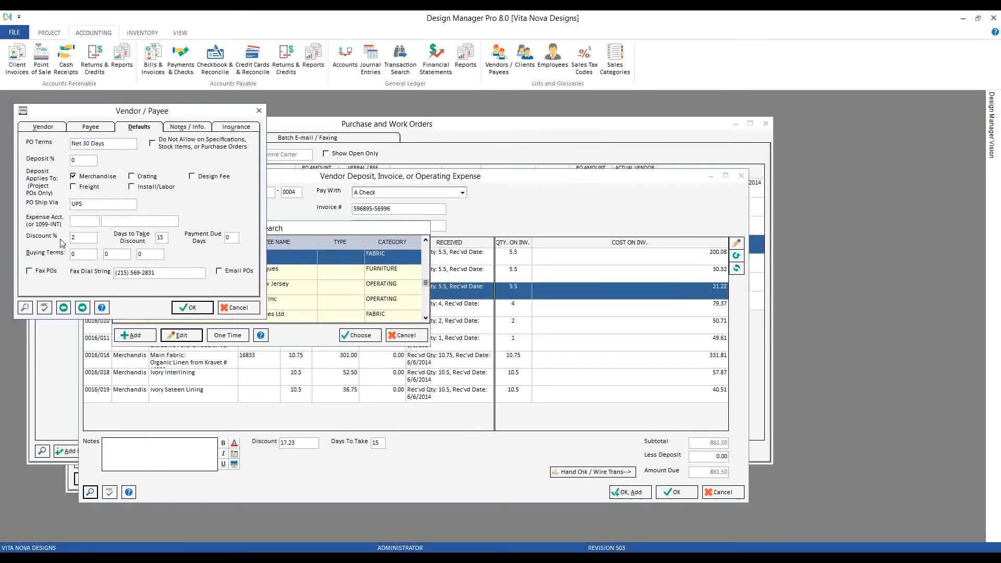
left_click(236, 307)
left_click(395, 337)
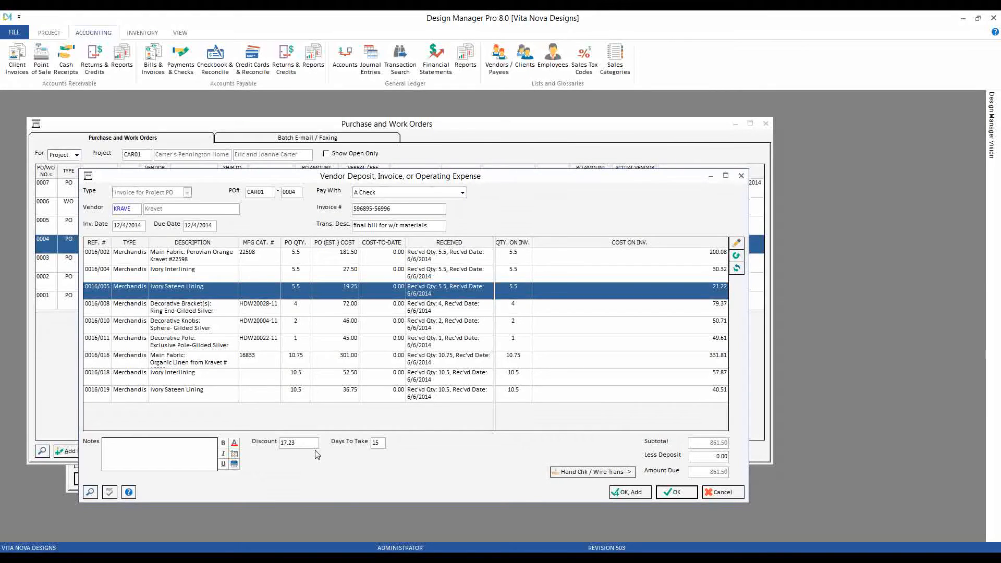
Step: Check which general ledger account the company settings use for vendor discounts, without changing anything
left_click(17, 36)
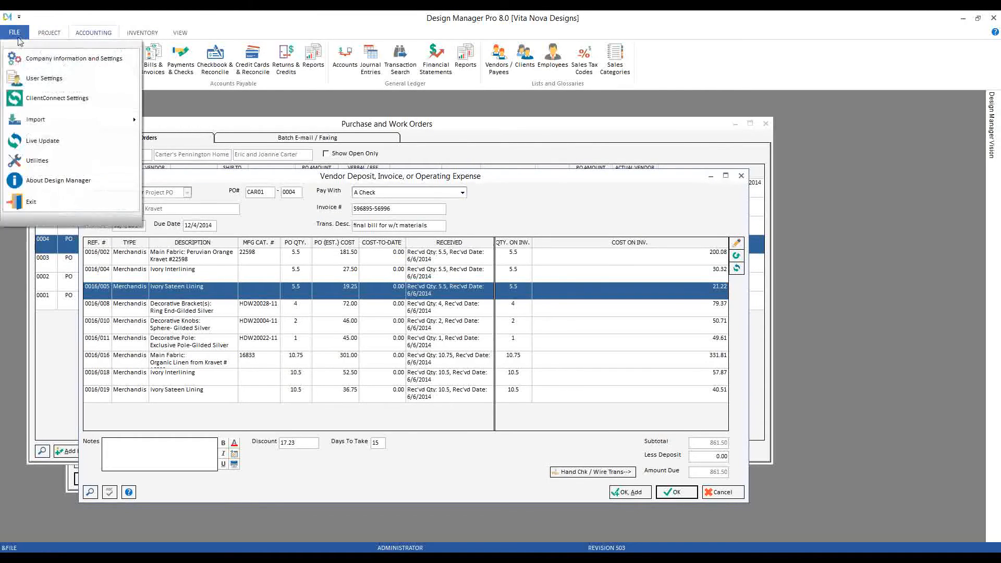
left_click(41, 70)
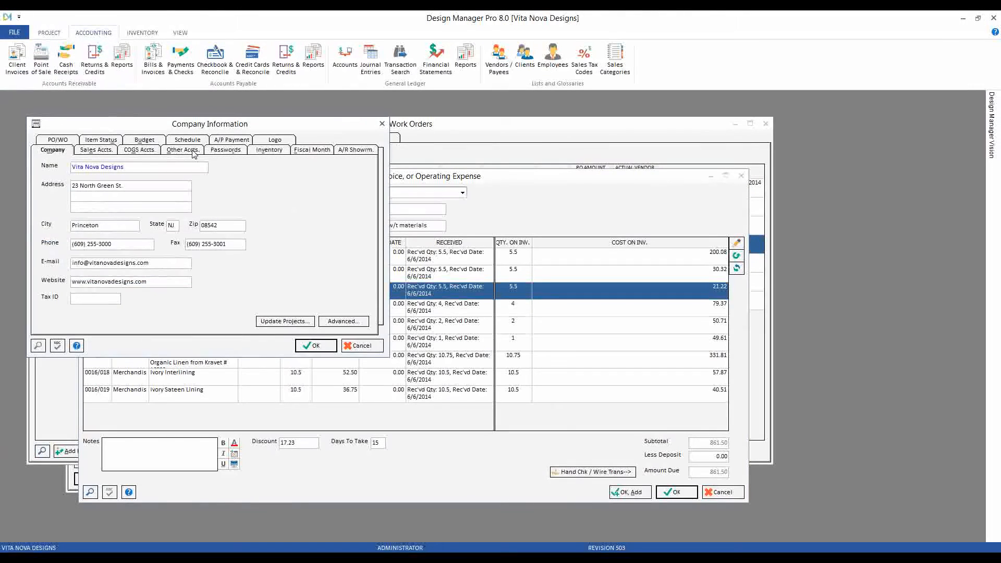
left_click(192, 151)
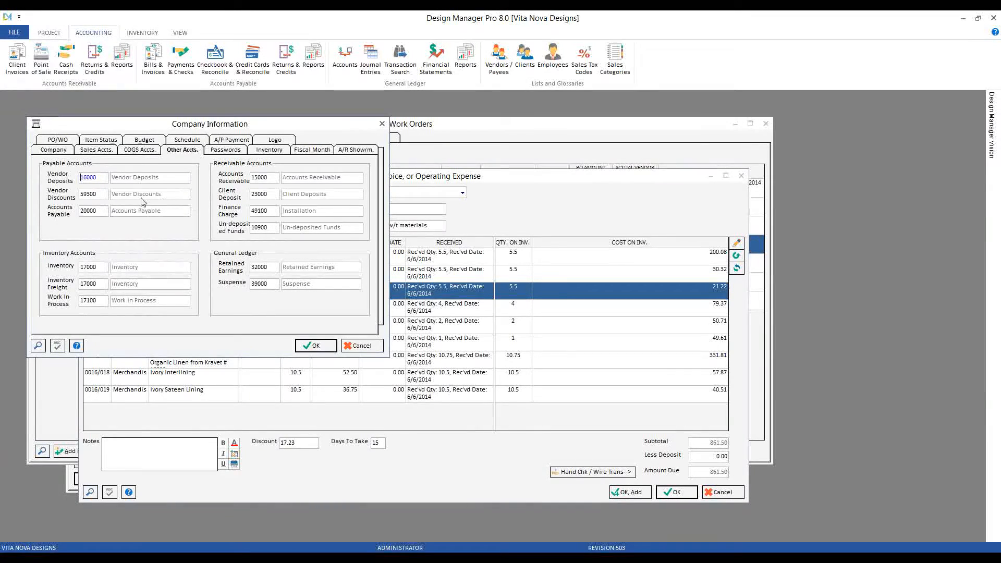
left_click(105, 196)
left_click(355, 350)
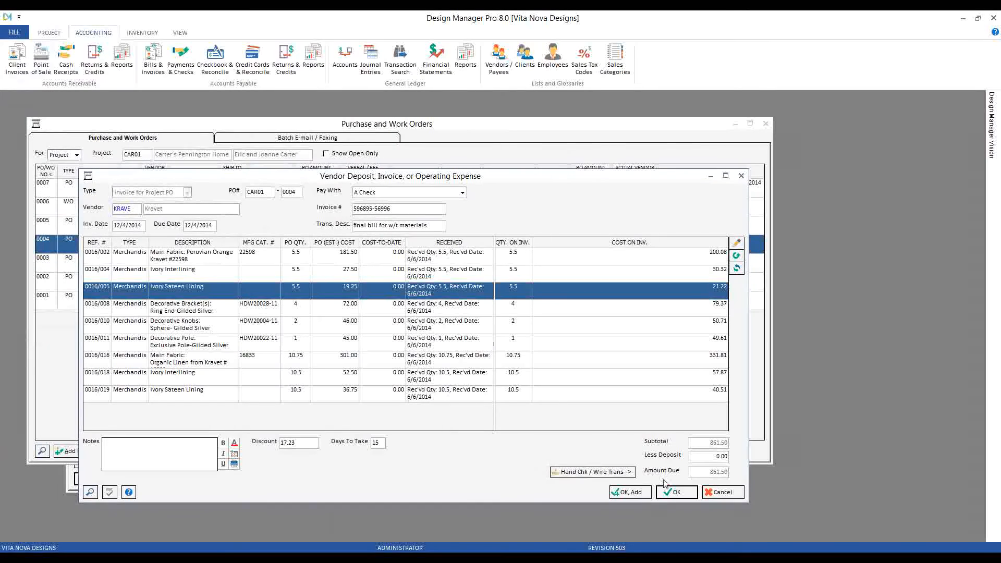
Step: Save and post the Kravet invoice, check it among the existing invoices, and close the invoice and purchase order windows
left_click(673, 493)
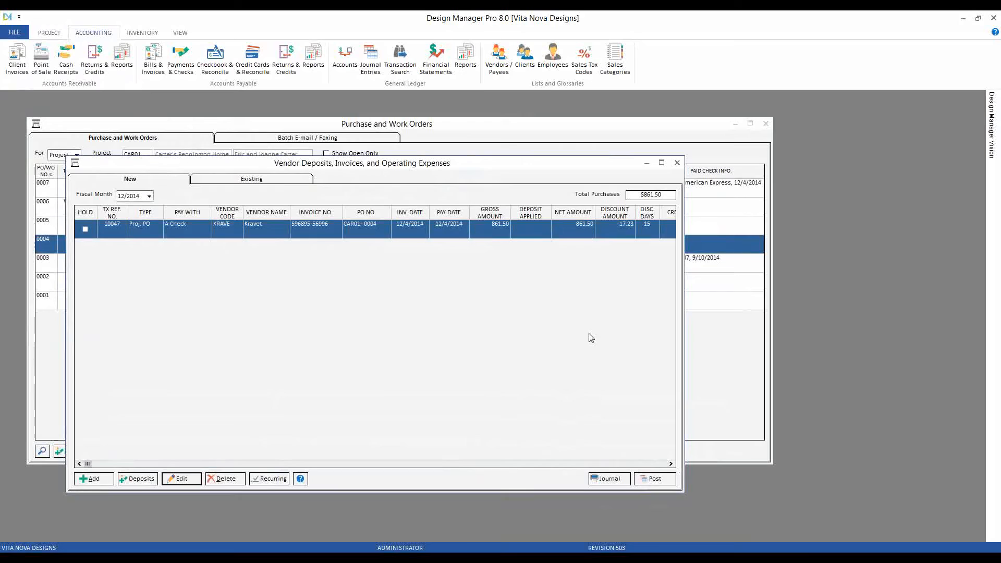
left_click(657, 479)
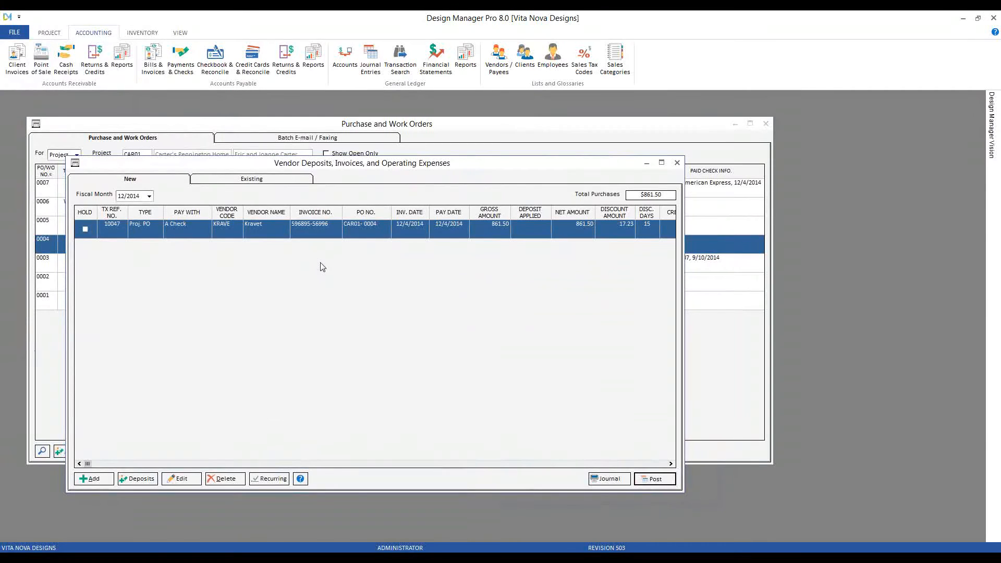
left_click(279, 182)
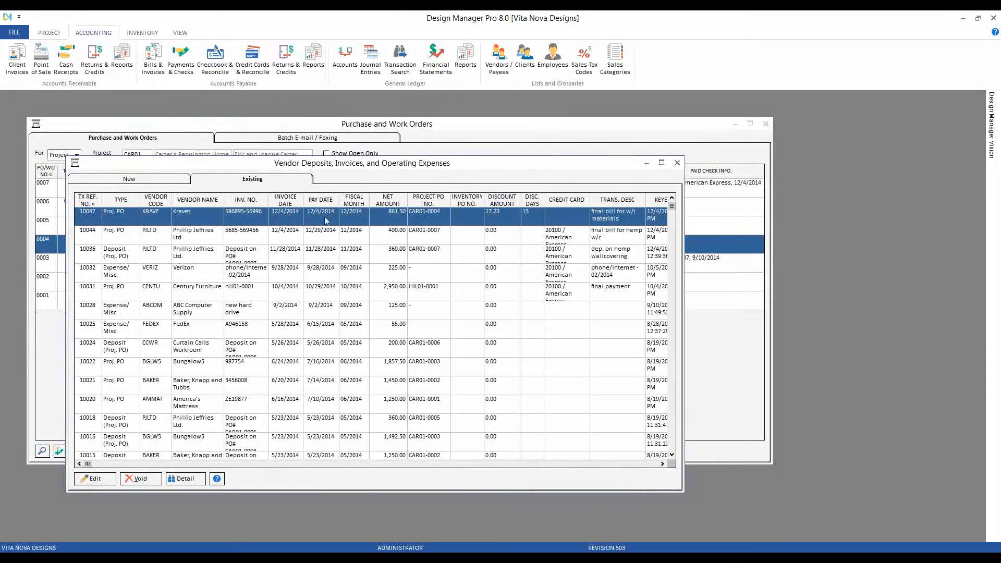
left_click(677, 163)
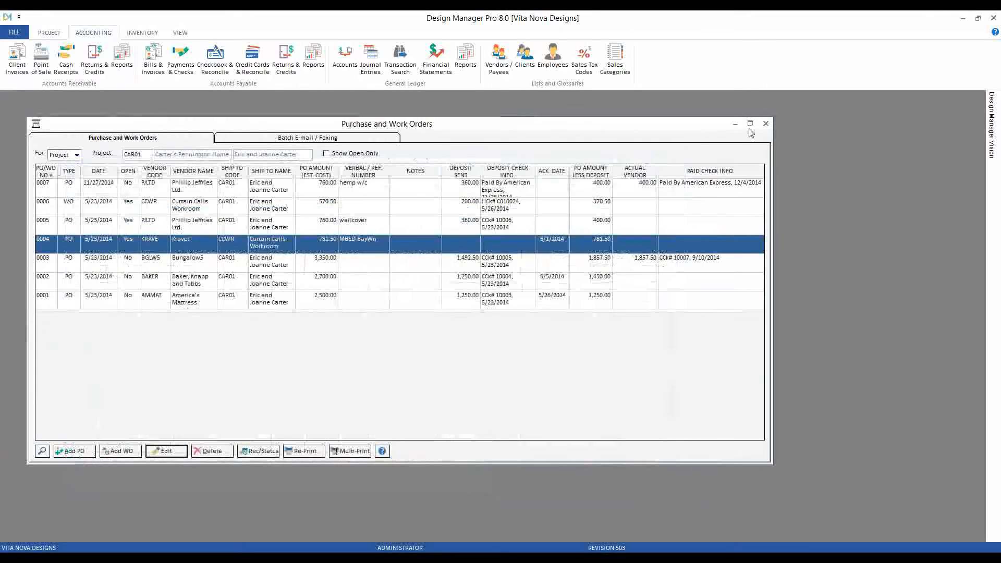
key("Escape")
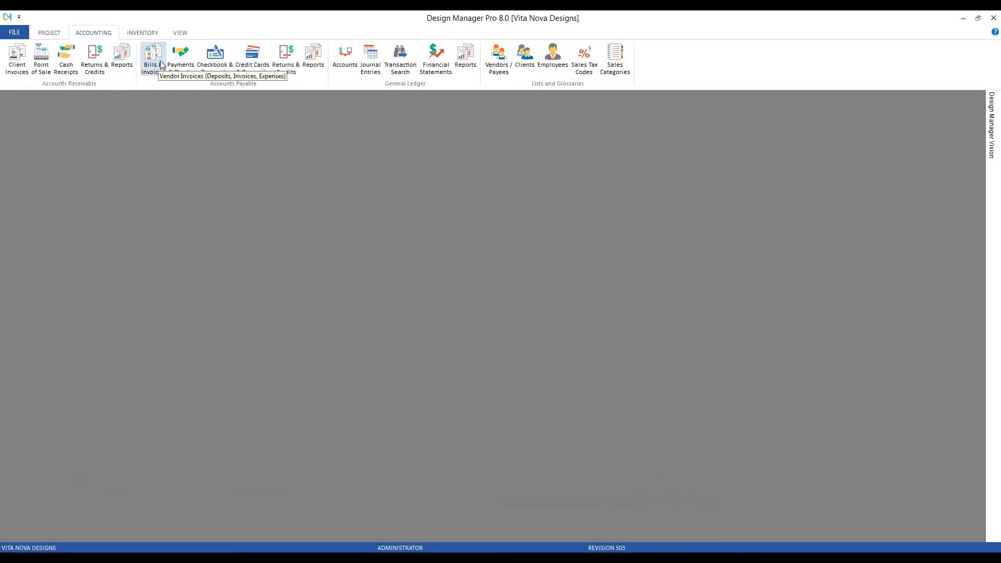
Step: Tag the Kravet invoice among the open payables and start a check run for it
left_click(176, 58)
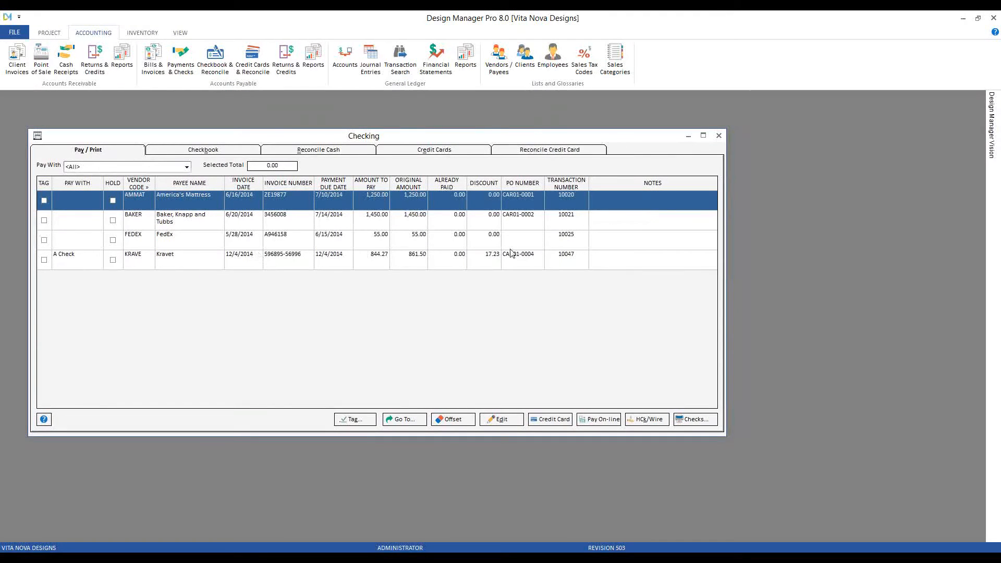
left_click(44, 260)
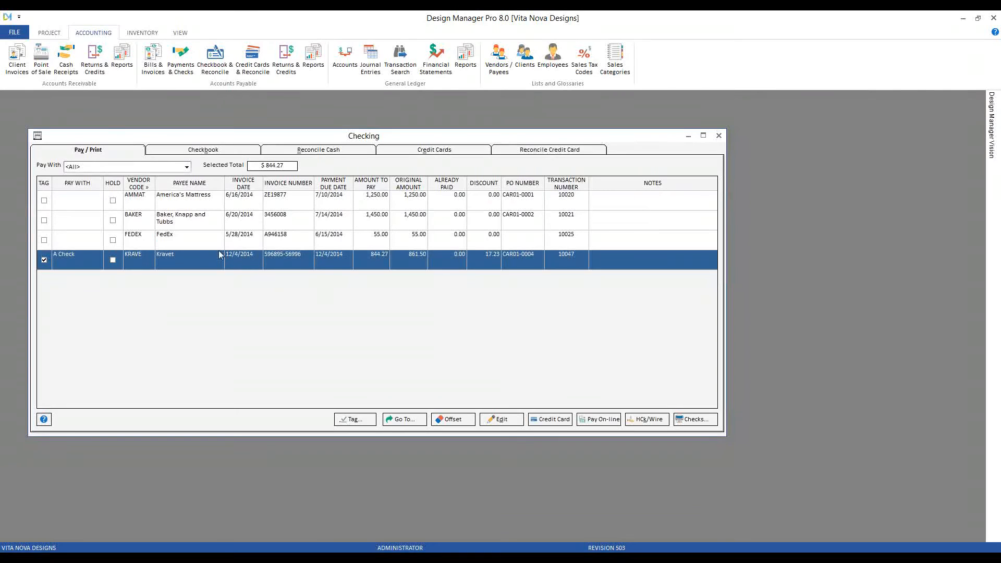
left_click(701, 419)
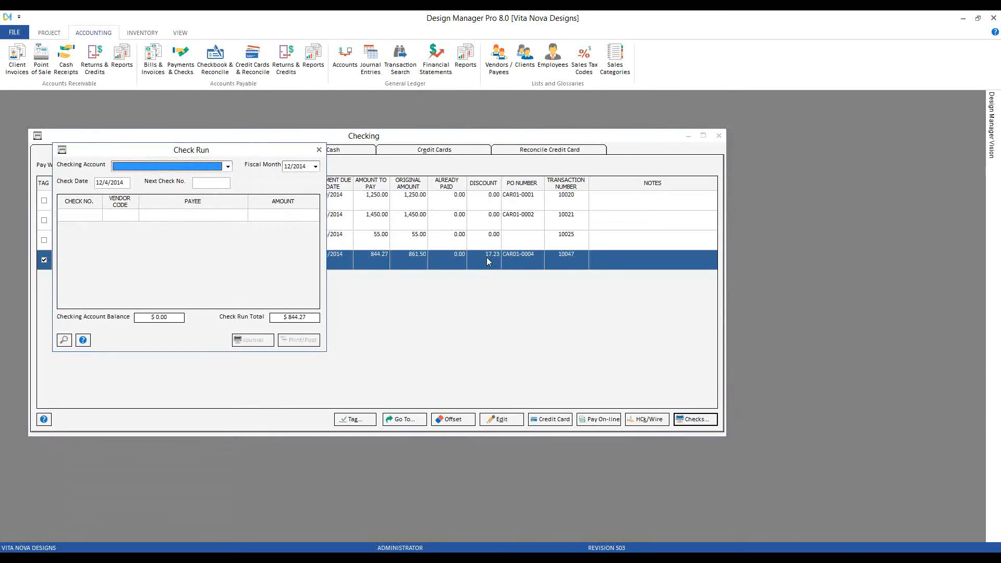
Step: Select the checking account for the check run and generate the Kravet check as a print preview
left_click(227, 166)
left_click(156, 174)
left_click(298, 340)
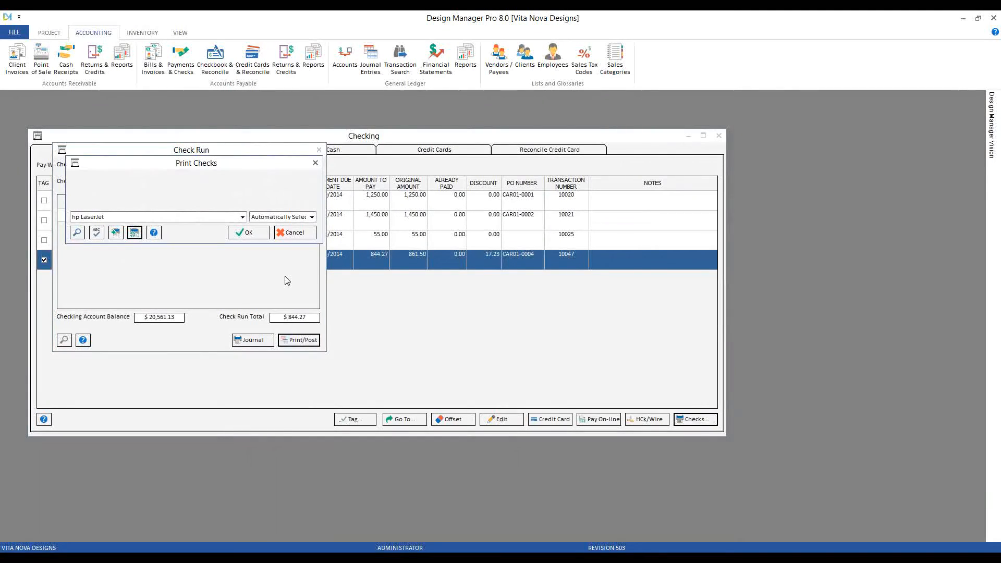
left_click(247, 232)
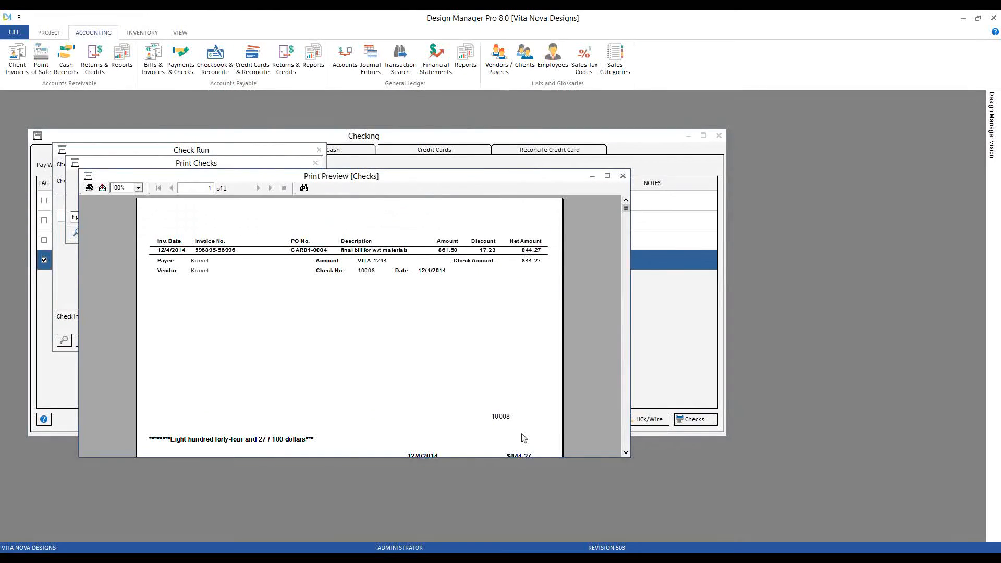
Step: Review the Kravet check down to the payee address, close the preview and confirm the check to post it
scroll(523, 408, "down", 3)
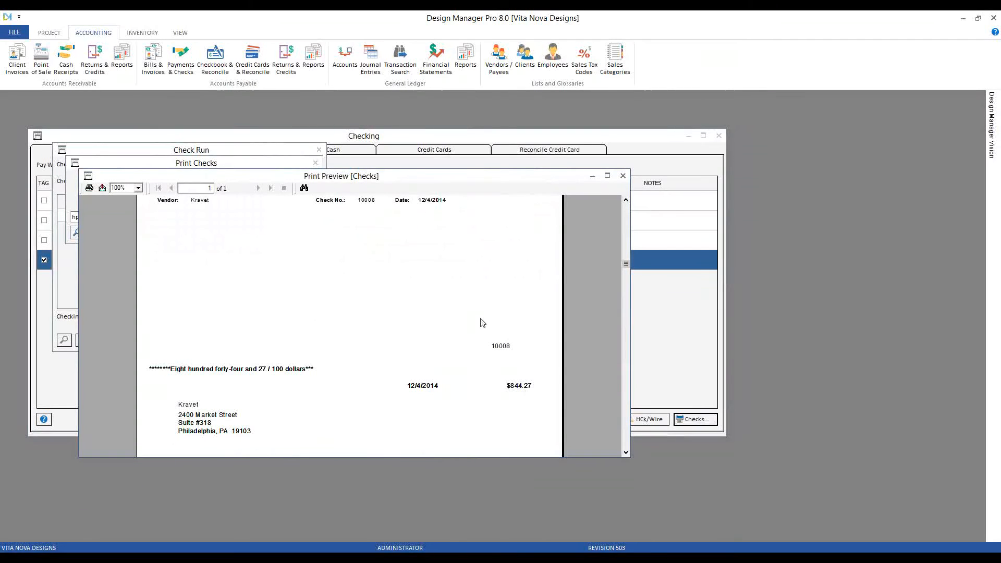
left_click_drag(448, 181, 417, 190)
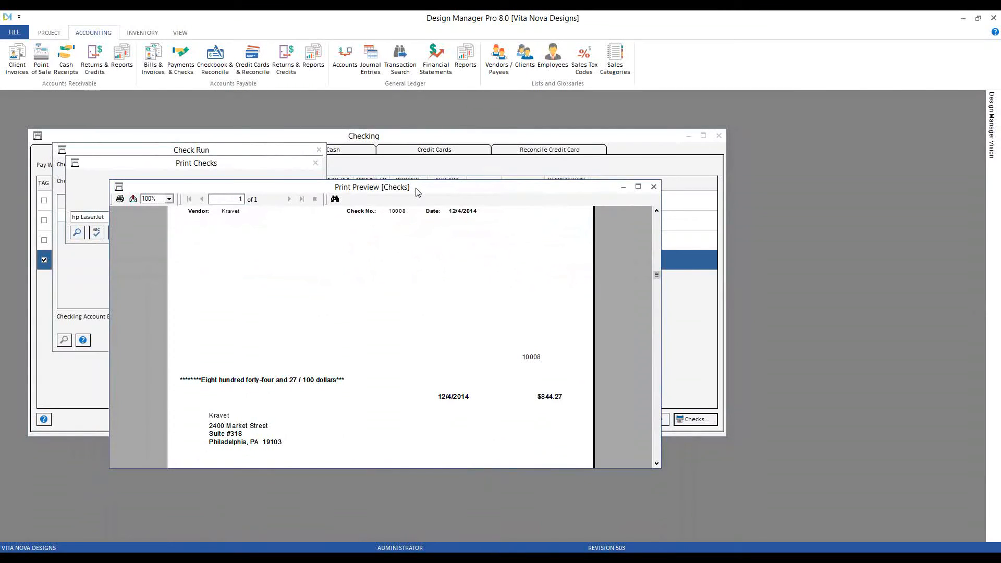
left_click(653, 186)
left_click(478, 314)
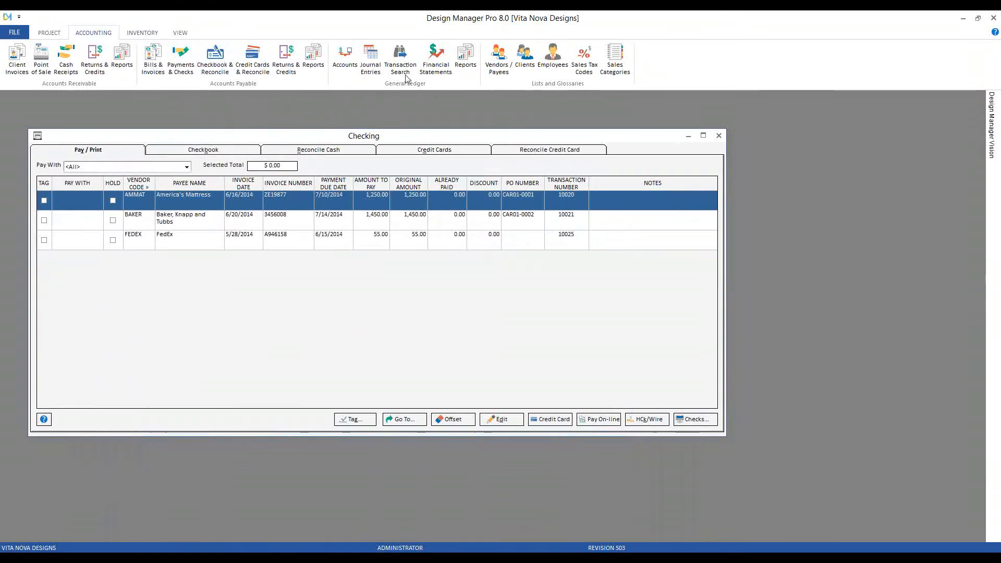
Step: Search the general ledger transactions for Disbursements (Checks) dated 12/4/2014
left_click(399, 58)
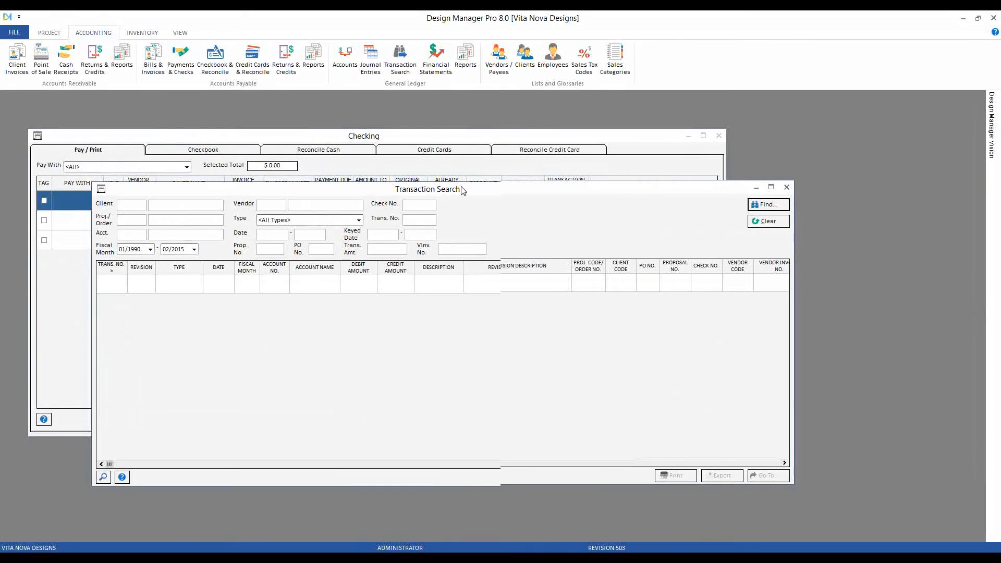
left_click(344, 211)
left_click(307, 265)
left_click(291, 225)
type("12/4/2014")
key("Return")
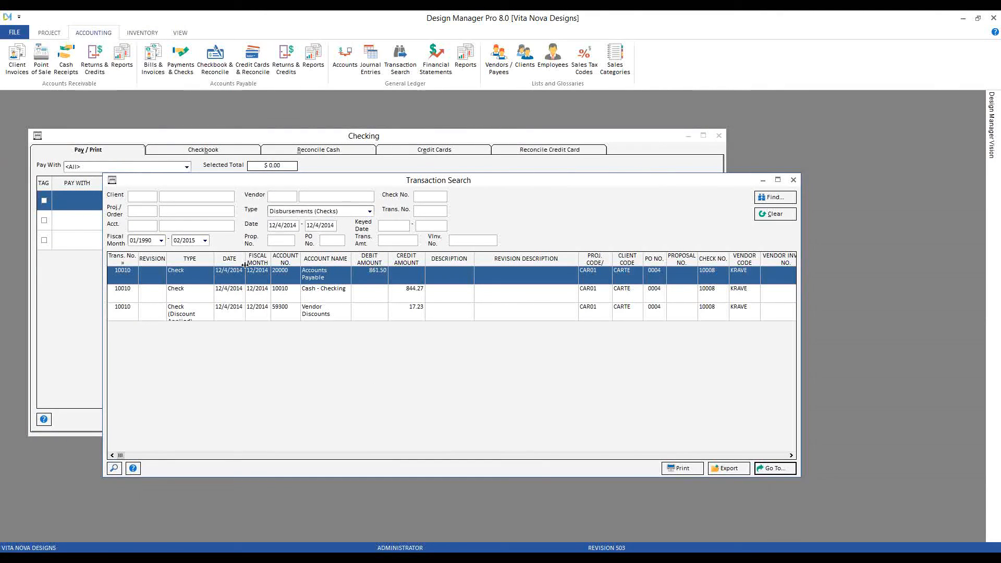
Step: Examine the check's Accounts Payable debit and its Cash - Checking and Vendor Discounts credits
left_click(374, 277)
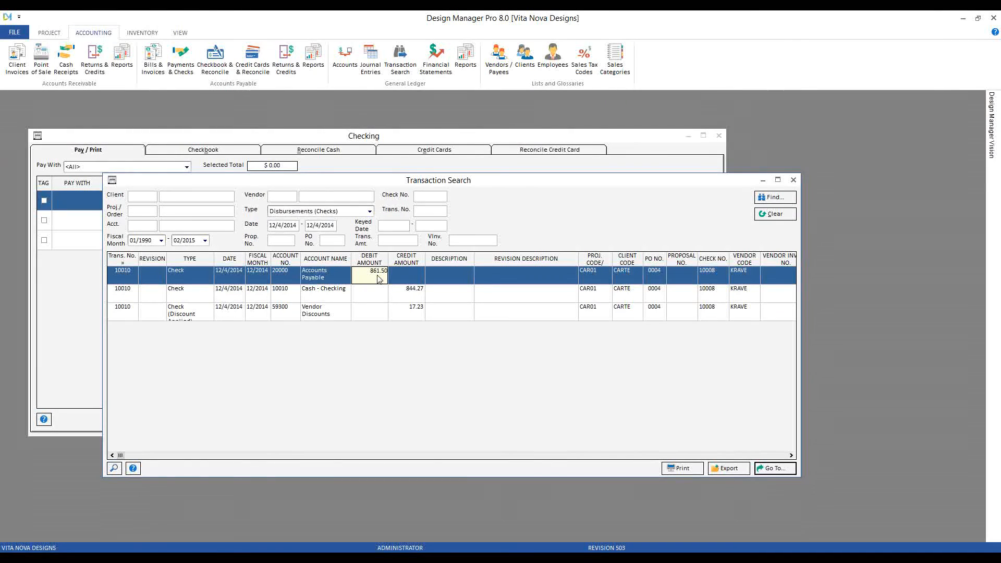
left_click(422, 295)
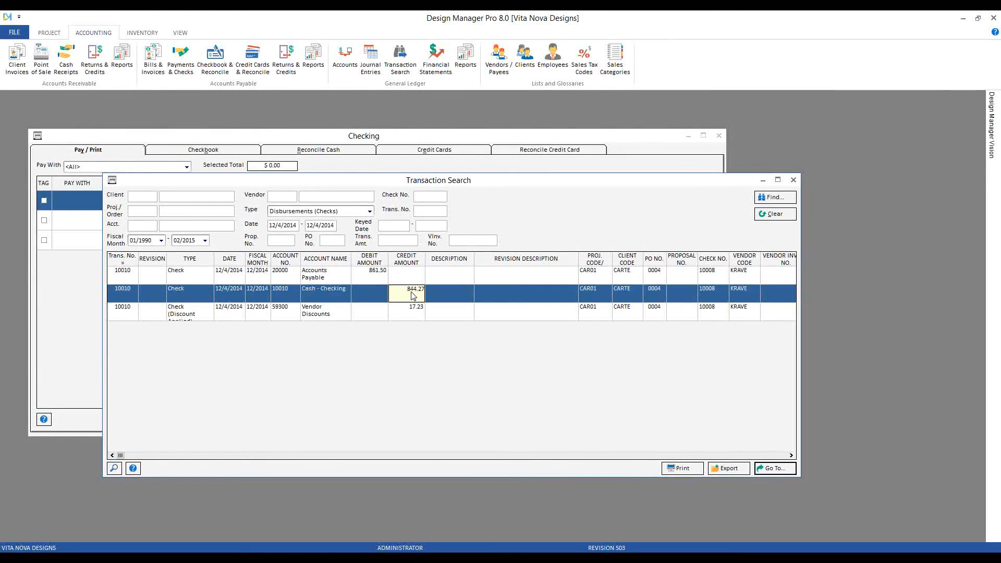
left_click(423, 316)
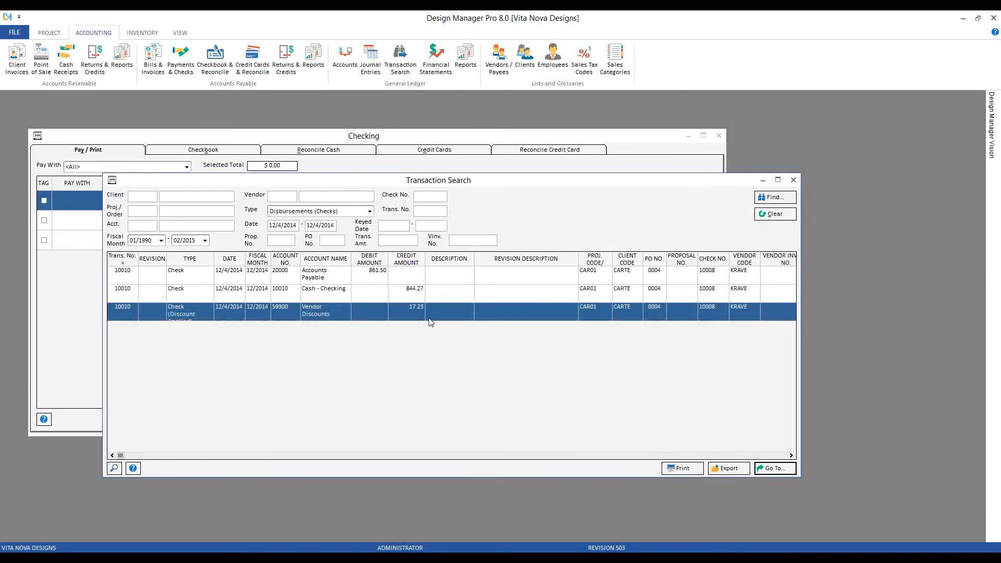